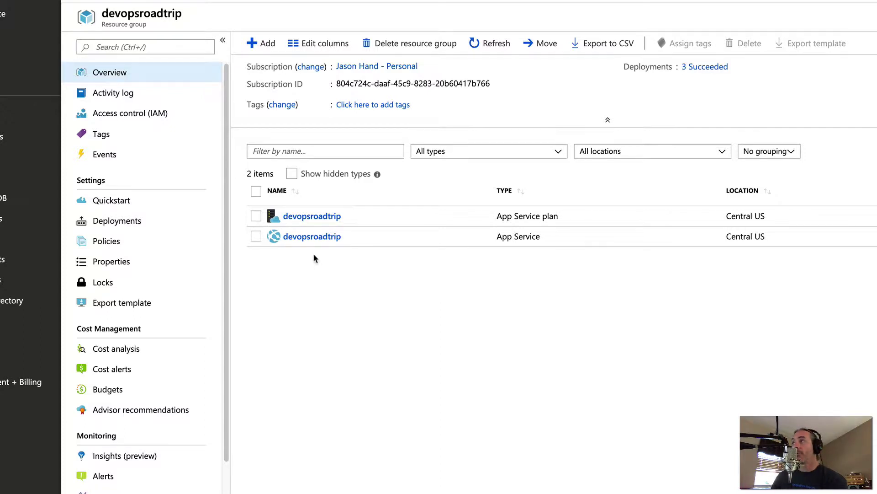
Start adding a new resource to the devopsroadtrip resource group from the Marketplace
{"action": "left_click", "coordinate": [320, 290]}
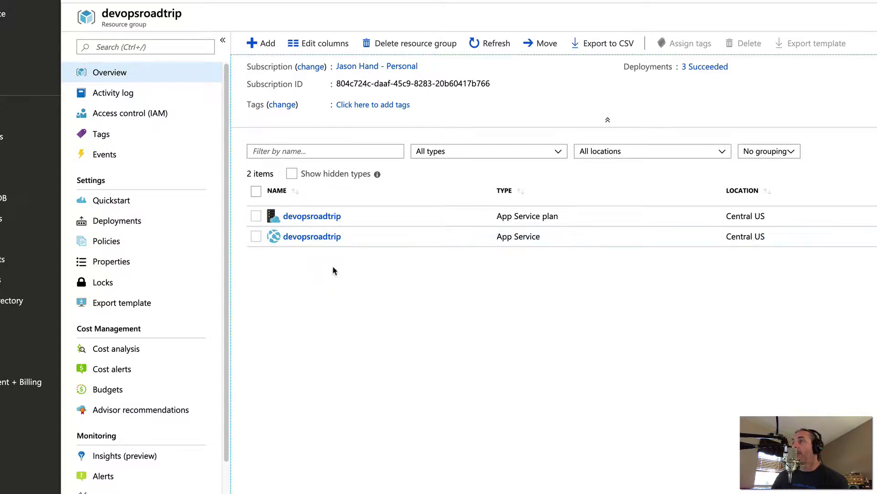
{"action": "left_click", "coordinate": [265, 44]}
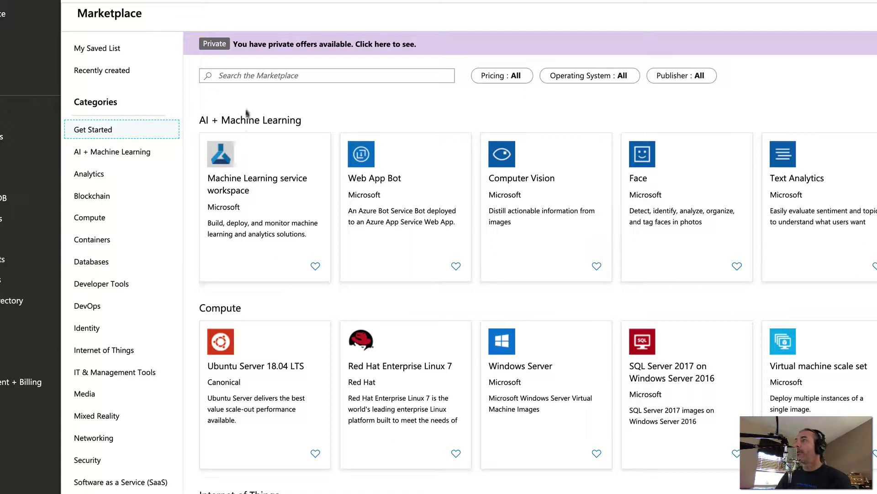
{"action": "left_click", "coordinate": [256, 74]}
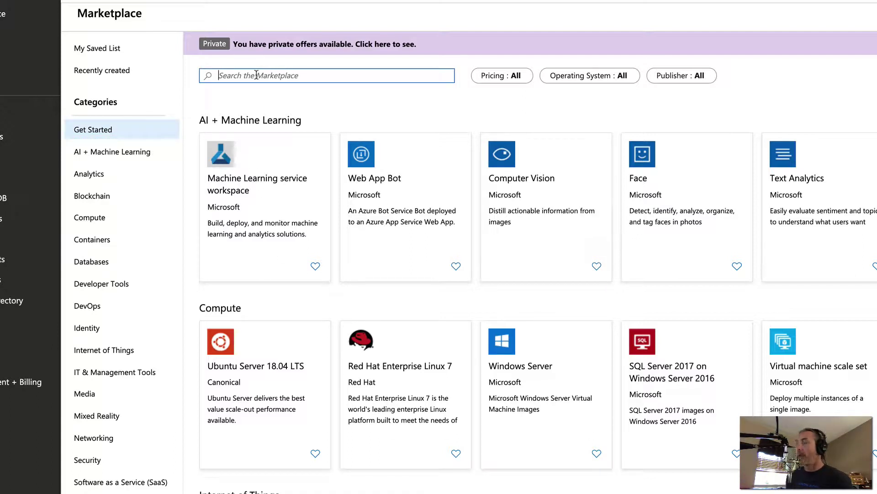
{"action": "type", "text": "account st"}
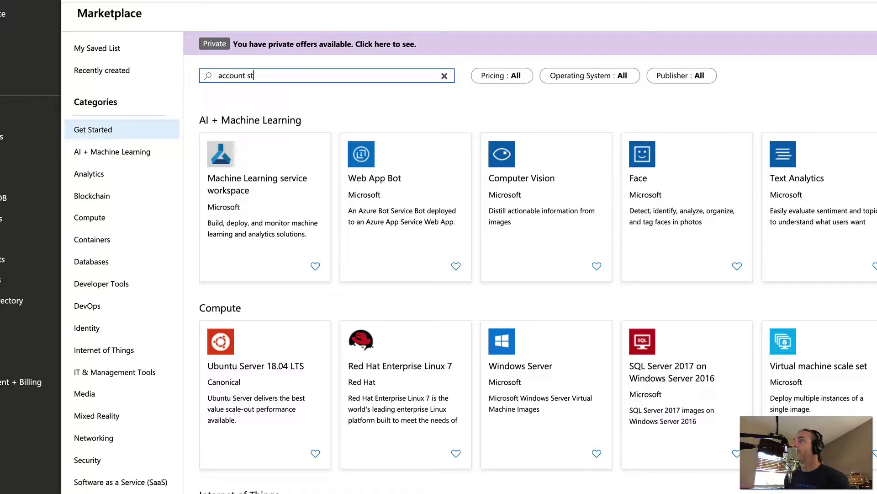
{"action": "type", "text": "r"}
{"action": "type", "text": "orage"}
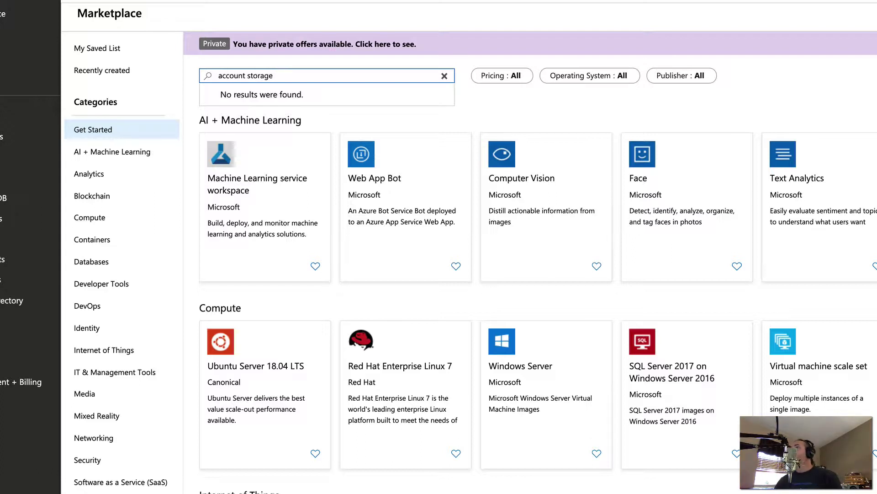
Search the Marketplace for "storage" and start creating a Storage account
{"action": "triple_click", "coordinate": [260, 76]}
{"action": "type", "text": "storage"}
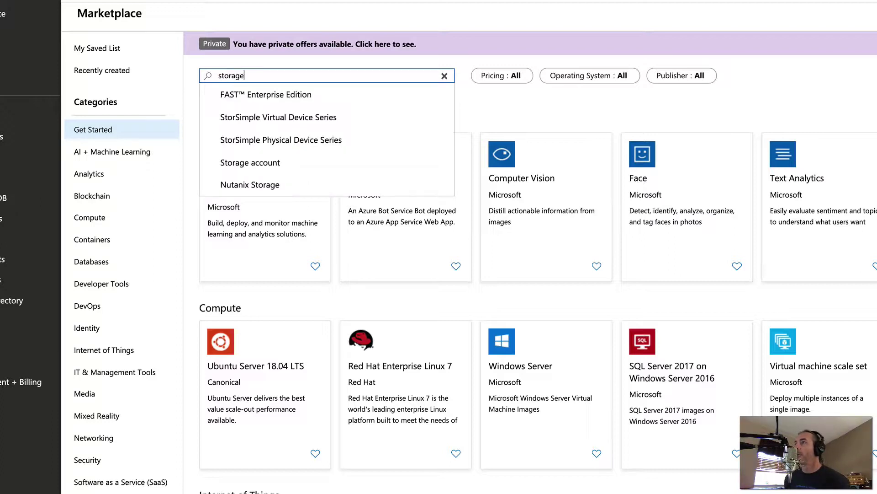
{"action": "left_click", "coordinate": [242, 162]}
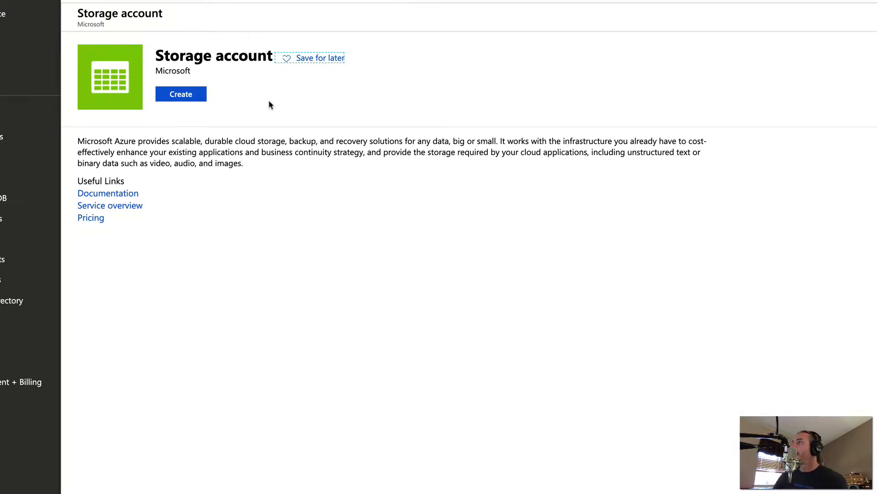
{"action": "left_click", "coordinate": [198, 97]}
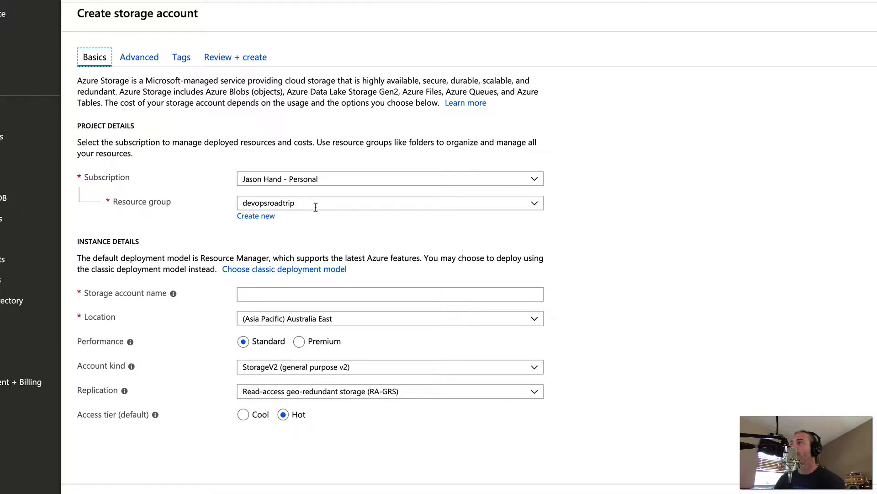
Name the storage account devopsroadtripstorage and set its location to (US) West US 2
{"action": "left_click", "coordinate": [290, 295]}
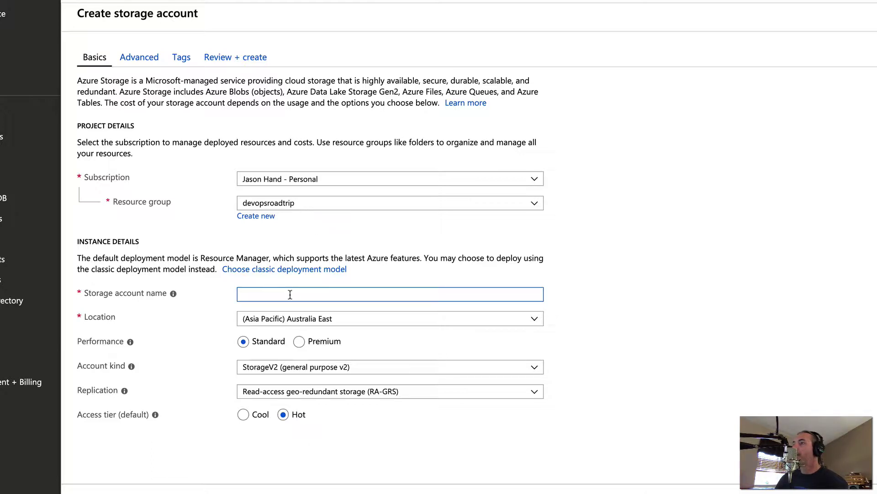
{"action": "type", "text": "d"}
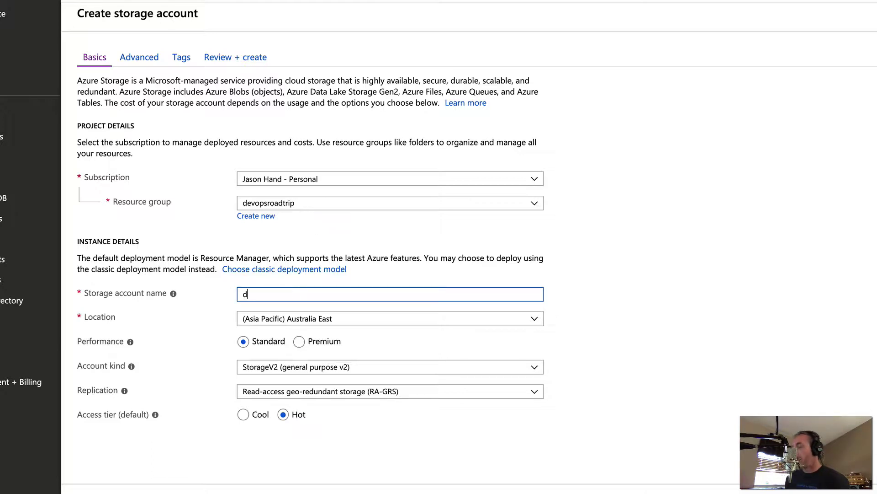
{"action": "type", "text": "evopsroadtrip"}
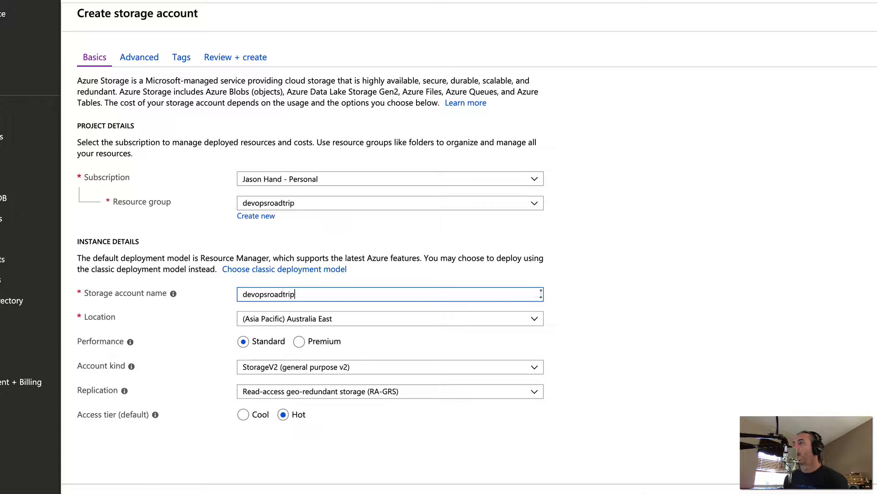
{"action": "type", "text": "storage"}
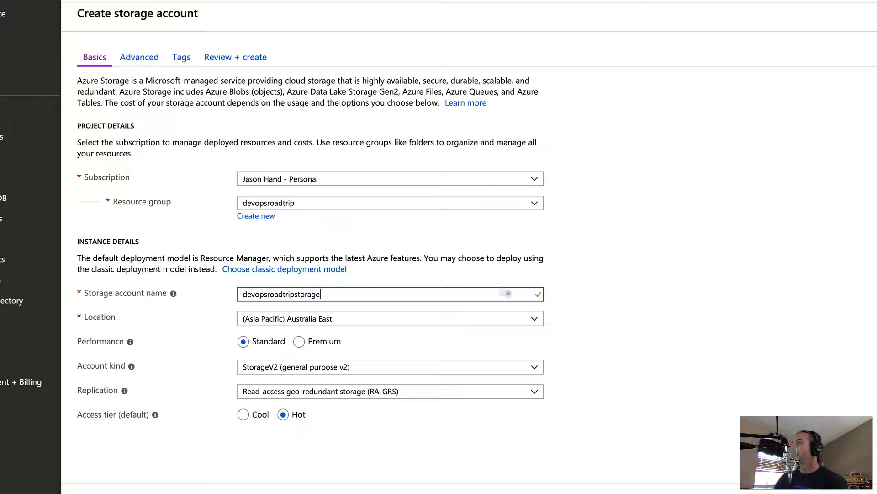
{"action": "left_click", "coordinate": [402, 319]}
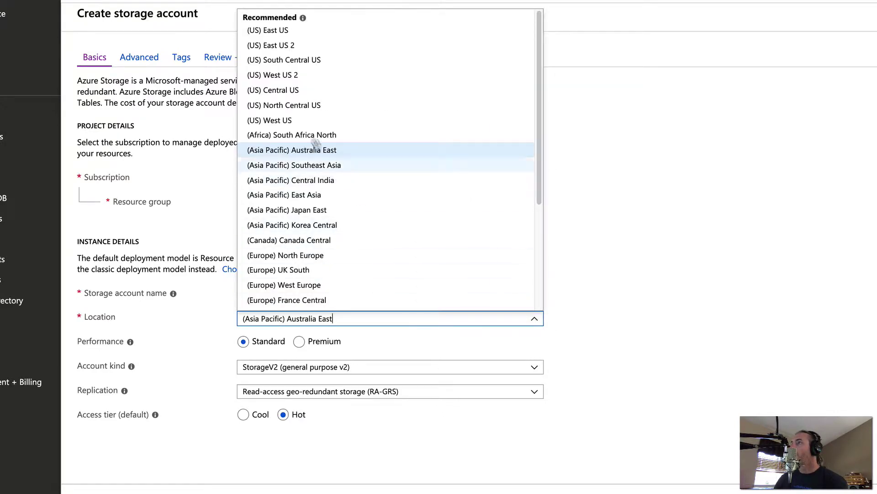
{"action": "left_click", "coordinate": [296, 78]}
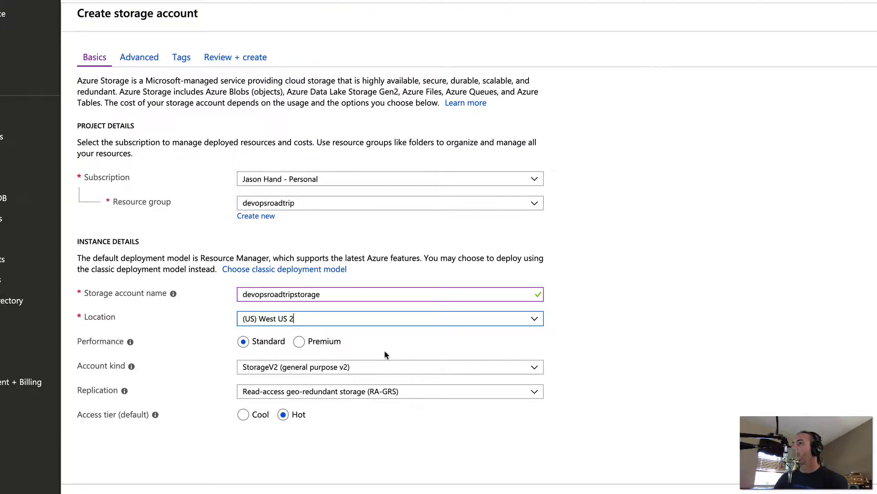
Choose StorageV2 (general purpose v2) as the account kind, and review and create the storage account
{"action": "left_click", "coordinate": [292, 370]}
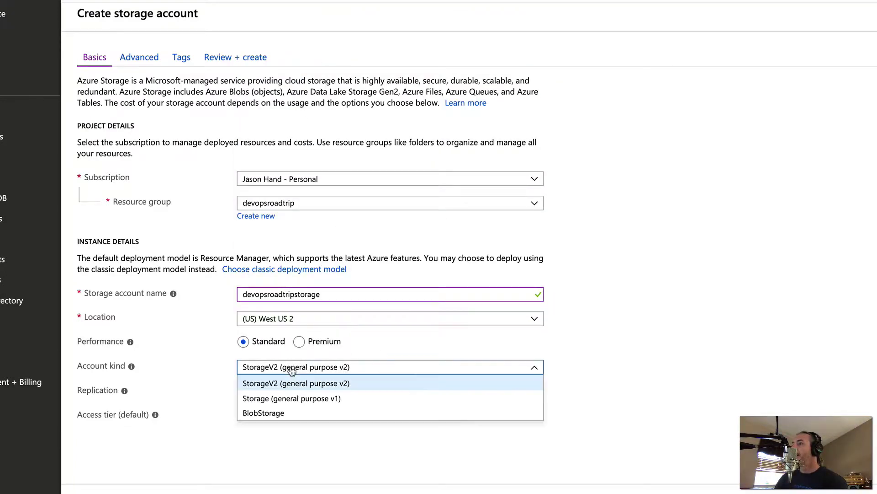
{"action": "left_click", "coordinate": [320, 385]}
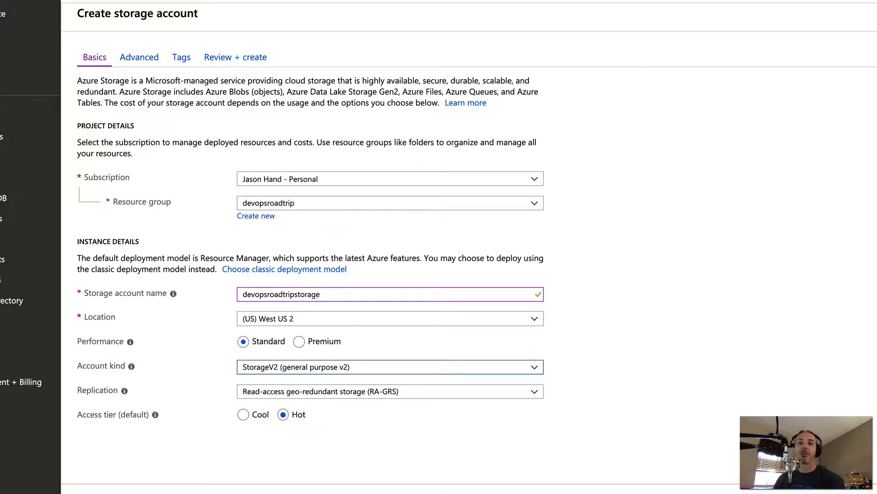
{"action": "left_click", "coordinate": [111, 493]}
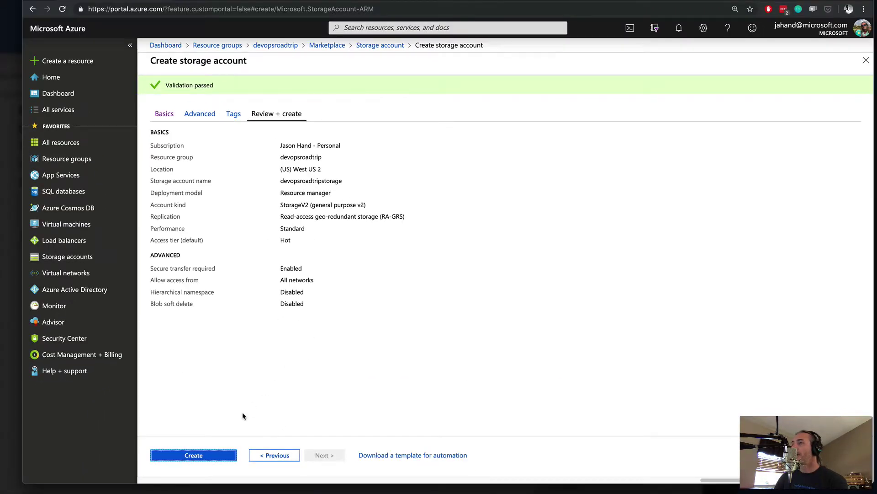
{"action": "left_click", "coordinate": [217, 455]}
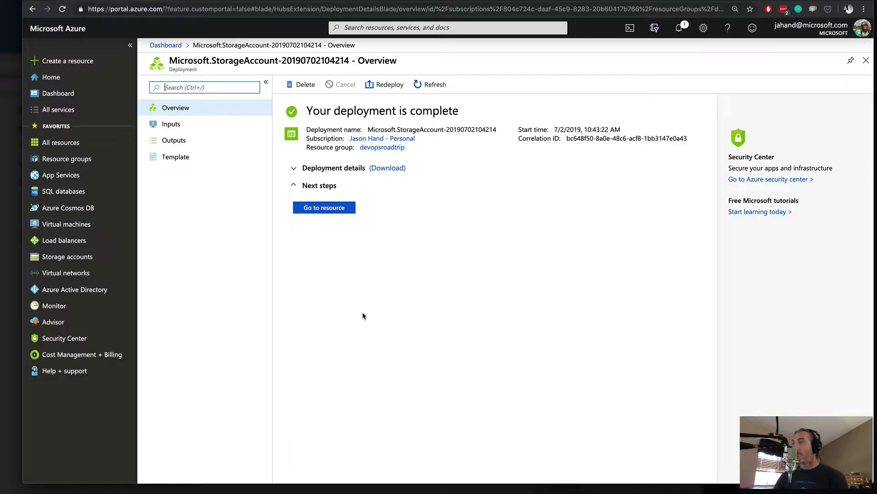
Switch to Visual Studio Code, close config.toml and collapse the themes folder of the devops-road-trip project
{"action": "key", "text": "super+Tab"}
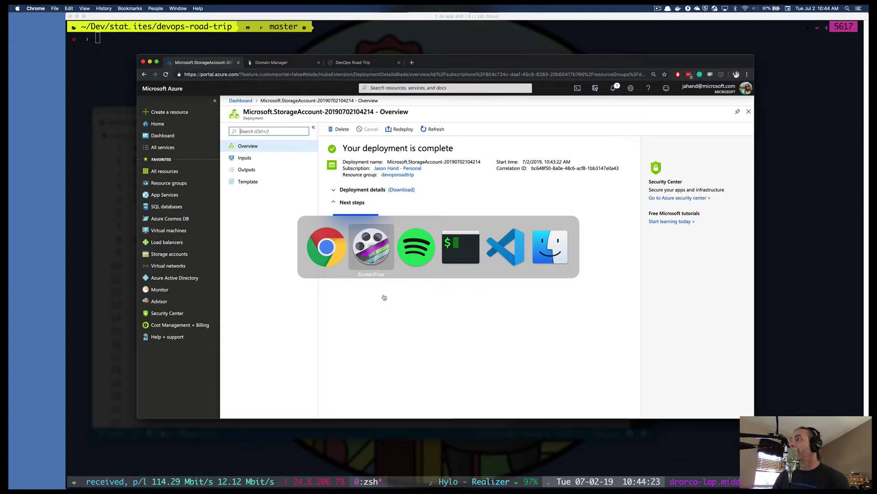
{"action": "key", "text": "super+Tab"}
{"action": "key", "text": "super+Tab"}
{"action": "key", "text": "super+Tab"}
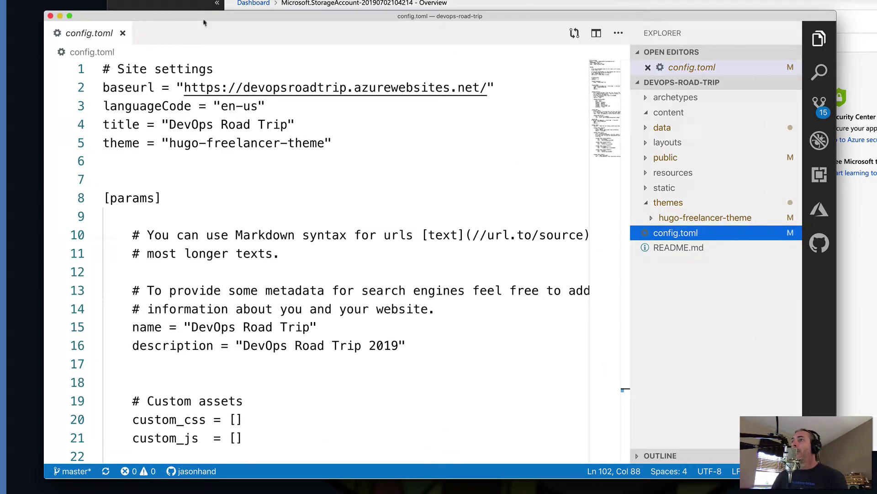
{"action": "left_click", "coordinate": [123, 35]}
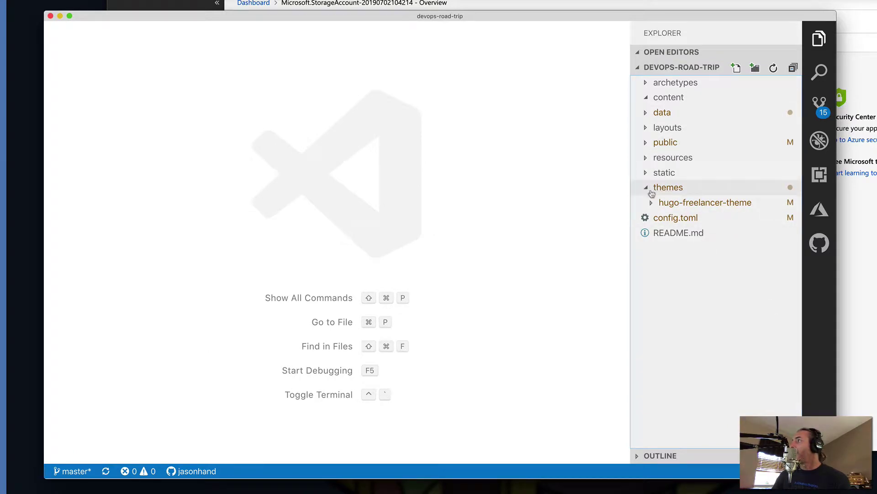
{"action": "left_click", "coordinate": [652, 192]}
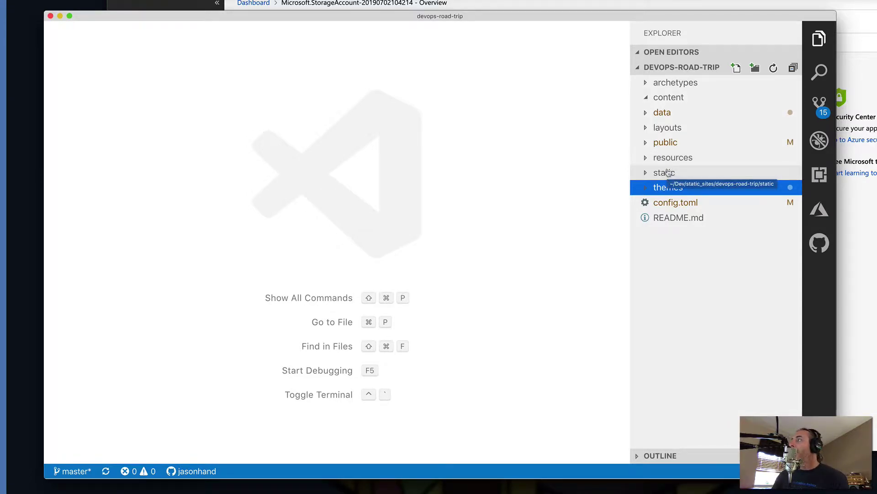
Try to deploy the public folder as a static website to devopsroadtripstorage under the personal subscription, without enabling website hosting from the editor
{"action": "right_click", "coordinate": [668, 144]}
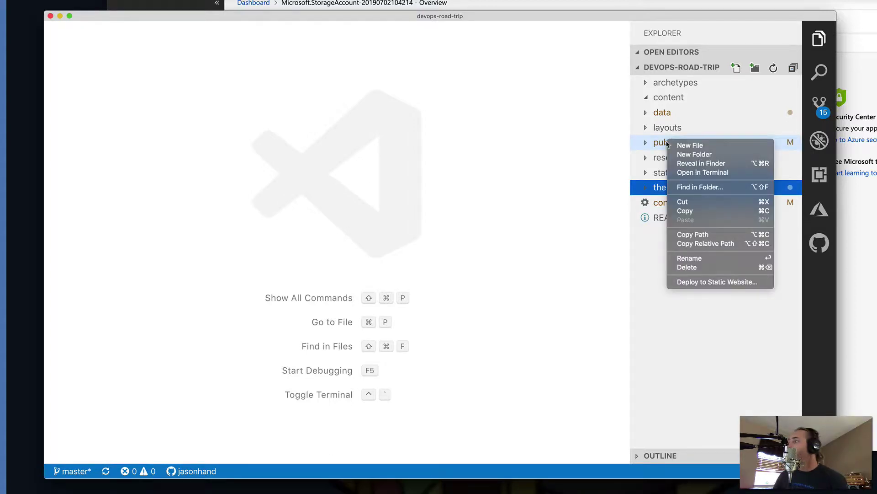
{"action": "left_click", "coordinate": [694, 282]}
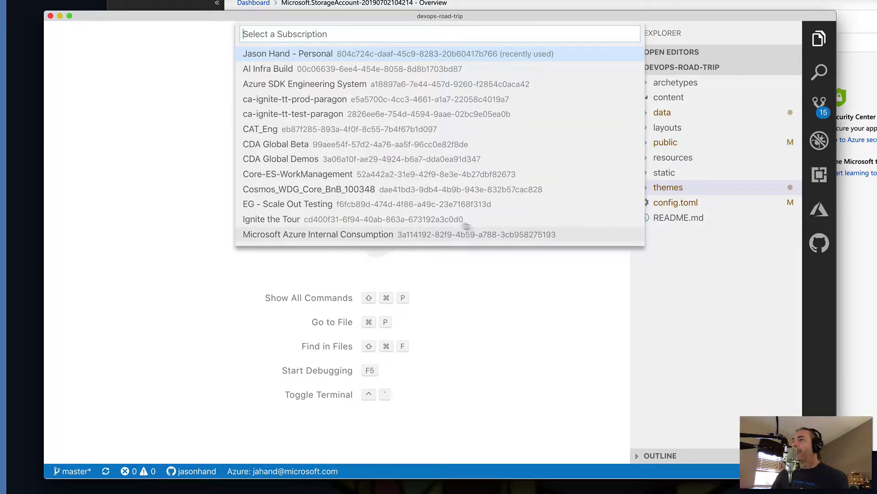
{"action": "left_click", "coordinate": [289, 53]}
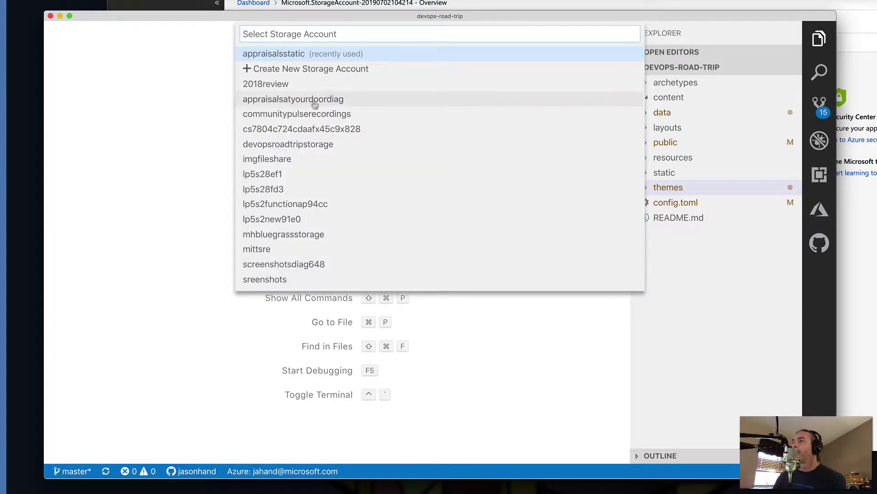
{"action": "left_click", "coordinate": [336, 147]}
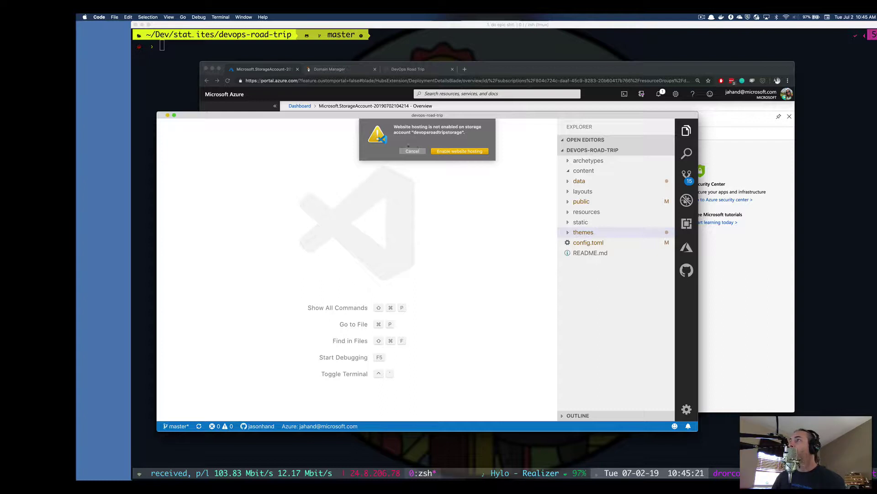
{"action": "left_click", "coordinate": [413, 152]}
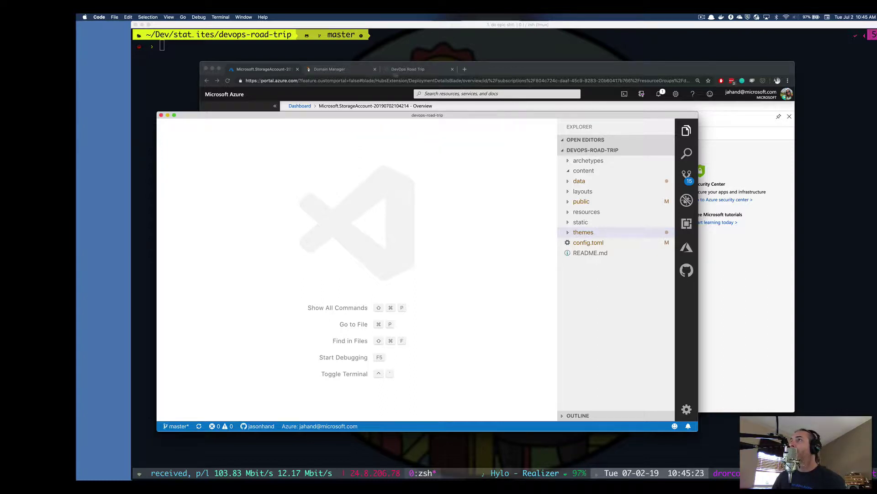
Switch to the Azure portal in Chrome and set static website to Enabled for the newly deployed storage account
{"action": "left_click", "coordinate": [272, 71]}
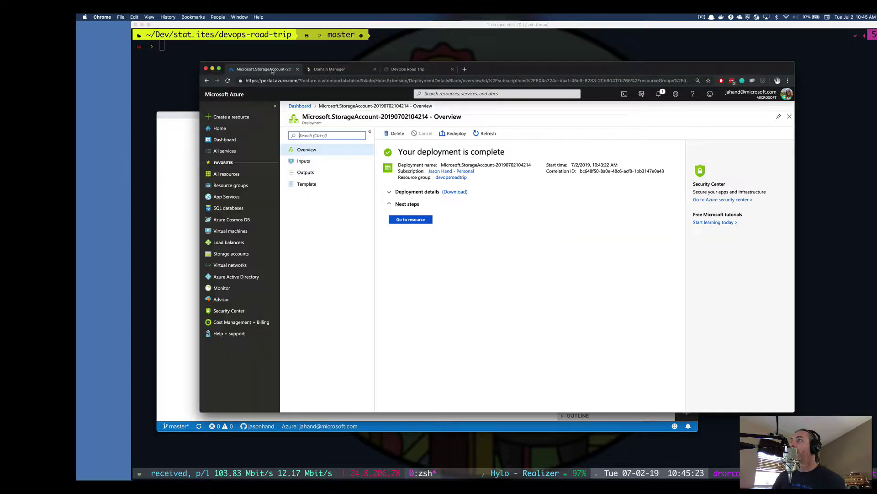
{"action": "left_click", "coordinate": [418, 219]}
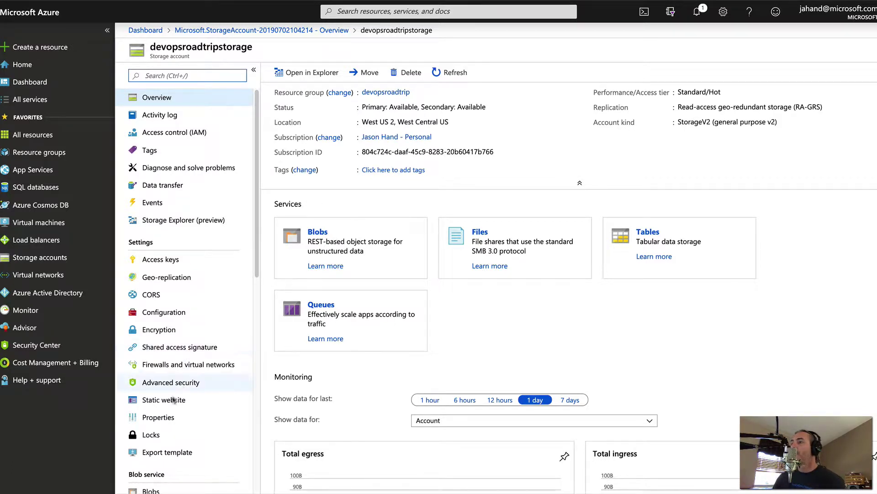
{"action": "left_click", "coordinate": [172, 405]}
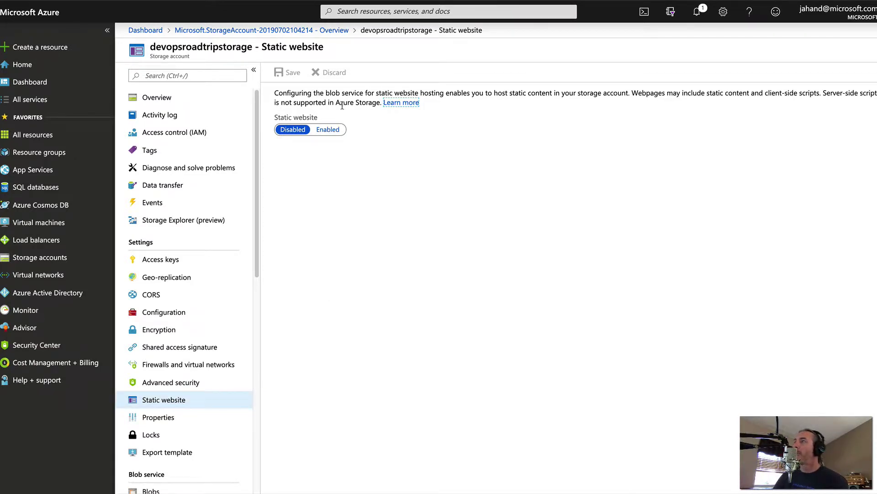
{"action": "left_click", "coordinate": [328, 130]}
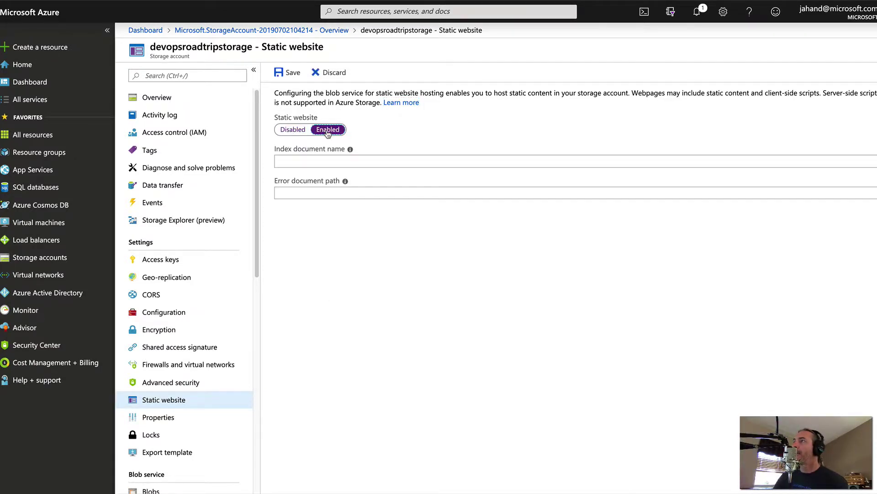
Set the static website's index document name to index.html and its error document path to 404.html
{"action": "left_click", "coordinate": [341, 165]}
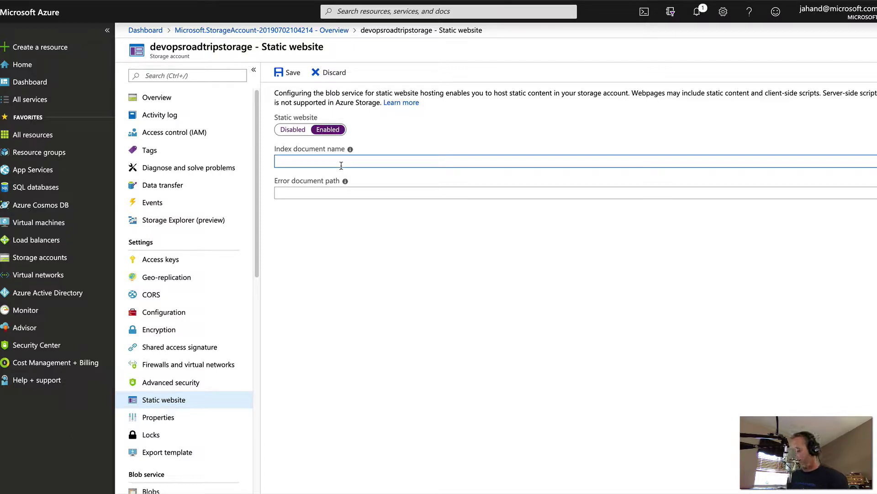
{"action": "type", "text": "index.html"}
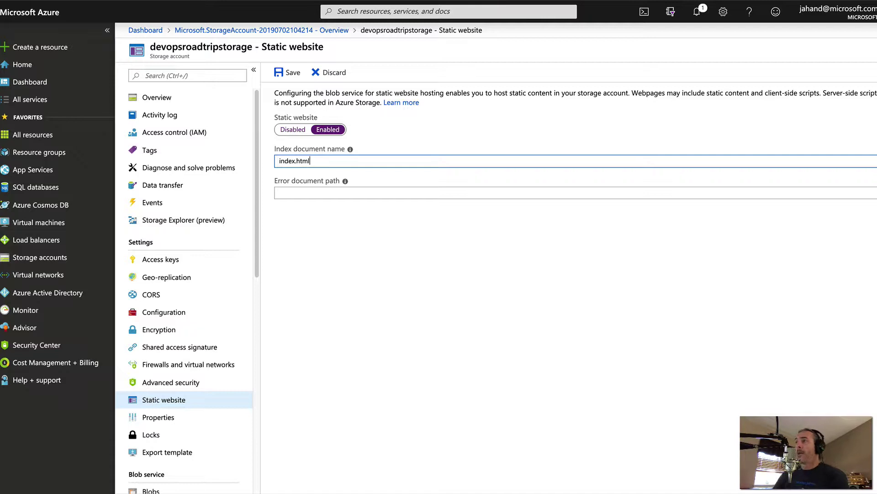
{"action": "left_click", "coordinate": [327, 195]}
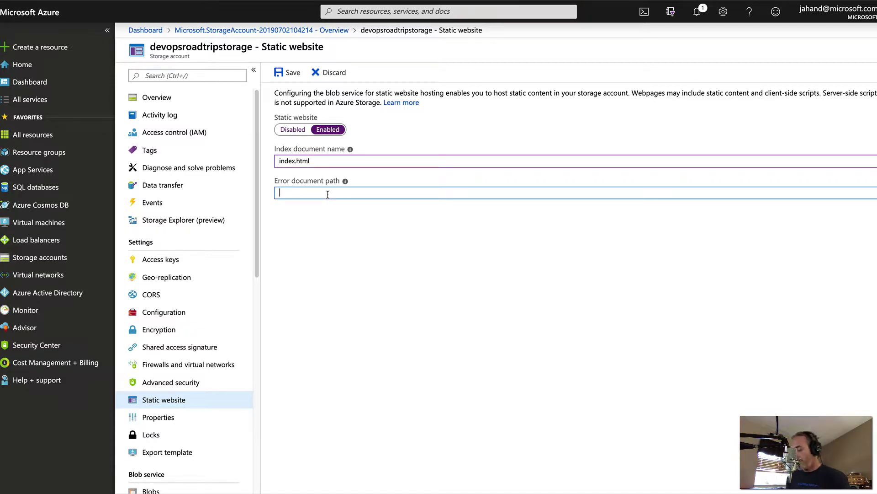
{"action": "type", "text": "404.html"}
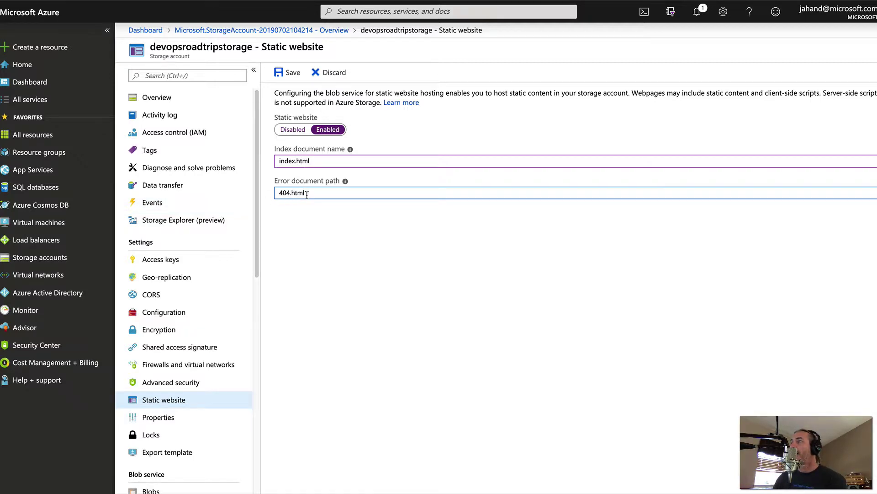
Save the static website settings and check the primary endpoint in a temporary browser tab
{"action": "left_click", "coordinate": [289, 73]}
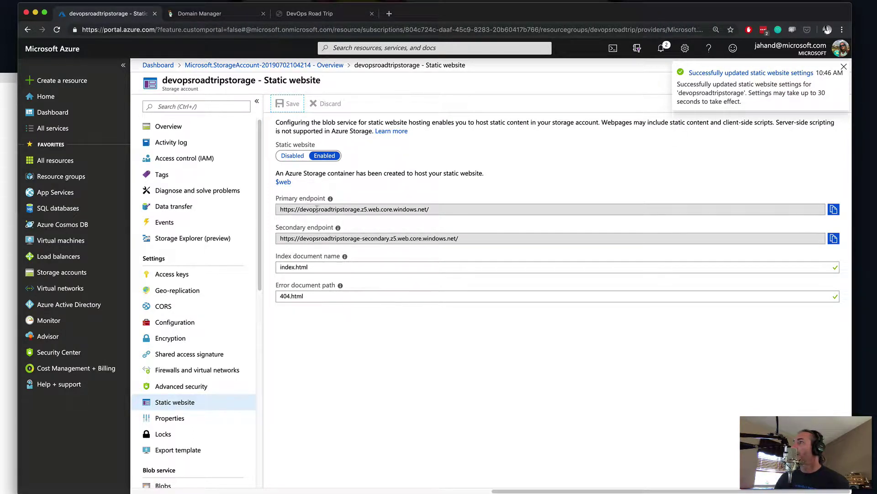
{"action": "left_click", "coordinate": [833, 210]}
{"action": "left_click", "coordinate": [389, 13]}
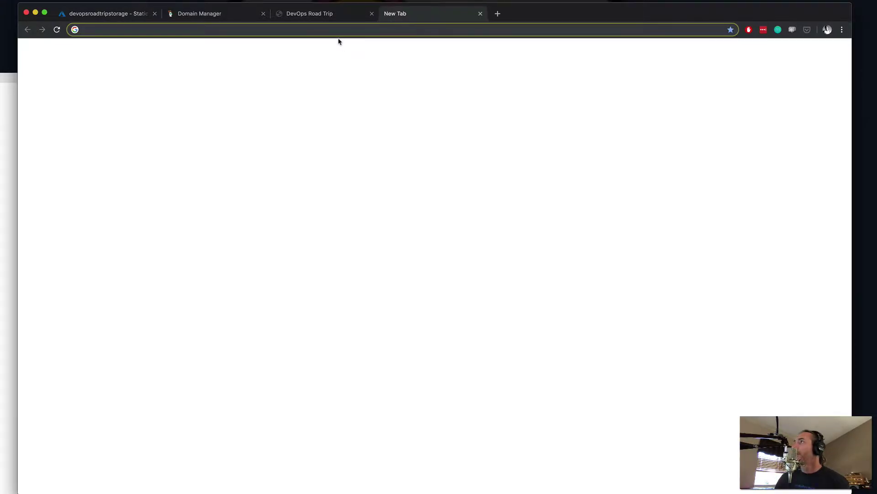
{"action": "right_click", "coordinate": [338, 32]}
{"action": "left_click", "coordinate": [363, 88]}
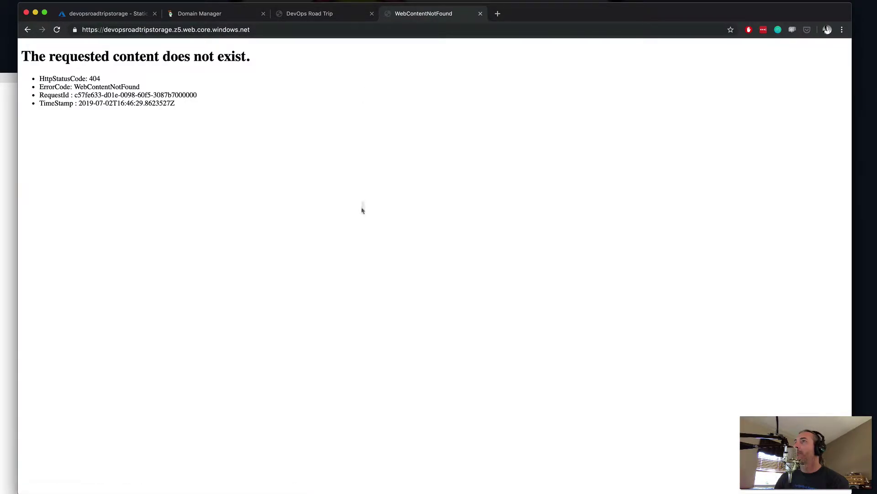
{"action": "left_click", "coordinate": [480, 14]}
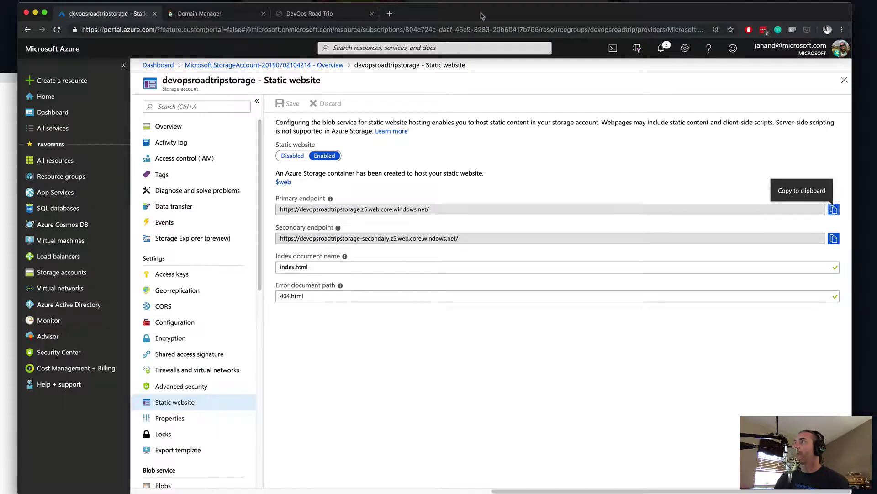
Check the secondary endpoint in a temporary browser tab and inspect the contents of the $web container
{"action": "left_click", "coordinate": [834, 239]}
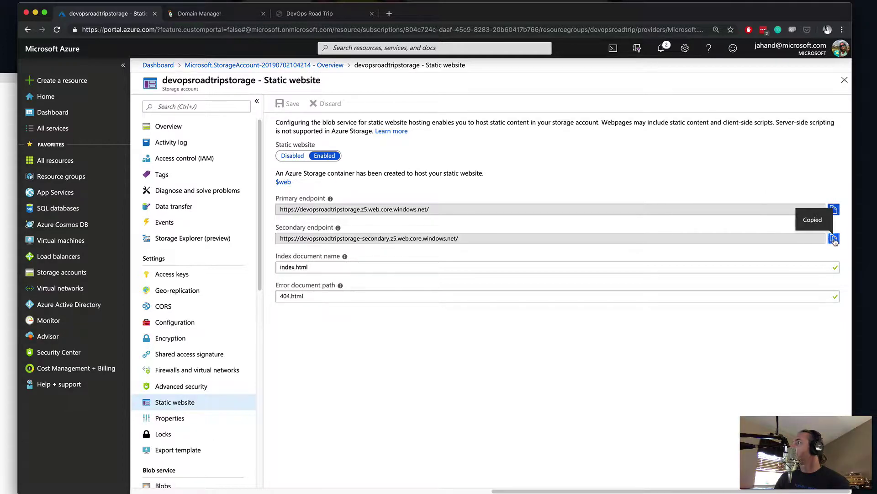
{"action": "left_click", "coordinate": [389, 13]}
{"action": "right_click", "coordinate": [337, 27]}
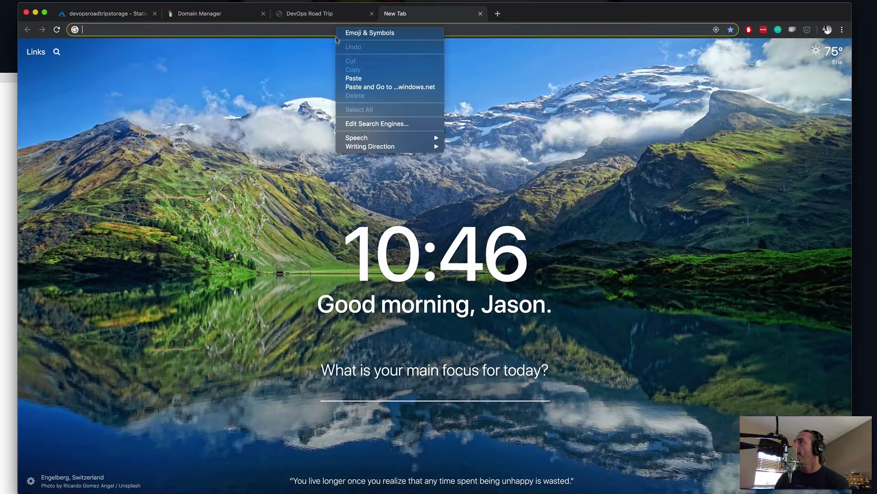
{"action": "left_click", "coordinate": [365, 88]}
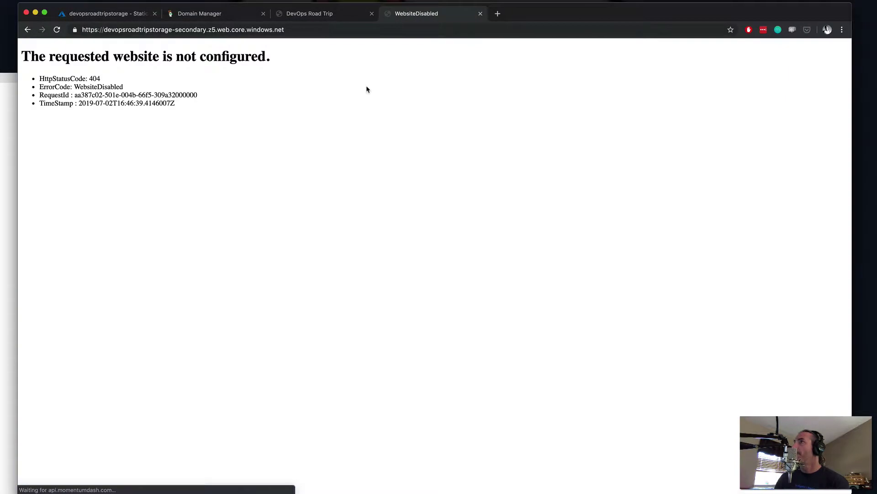
{"action": "left_click", "coordinate": [480, 14]}
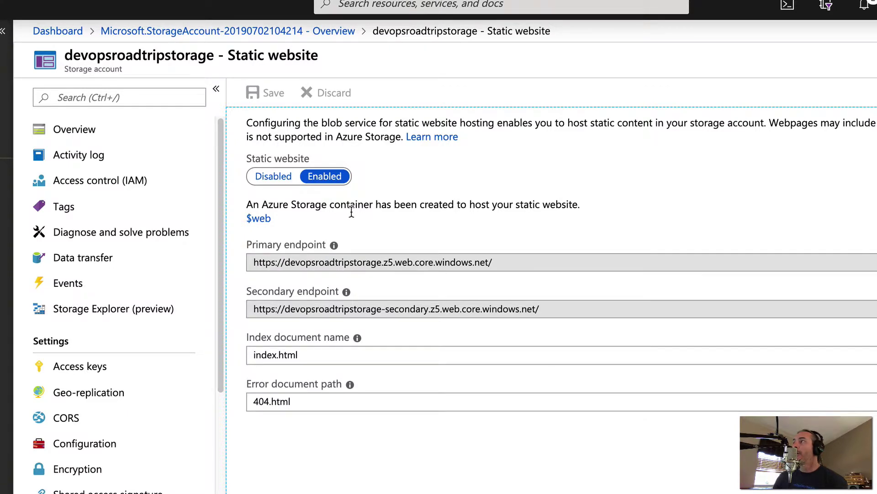
{"action": "left_click", "coordinate": [261, 219]}
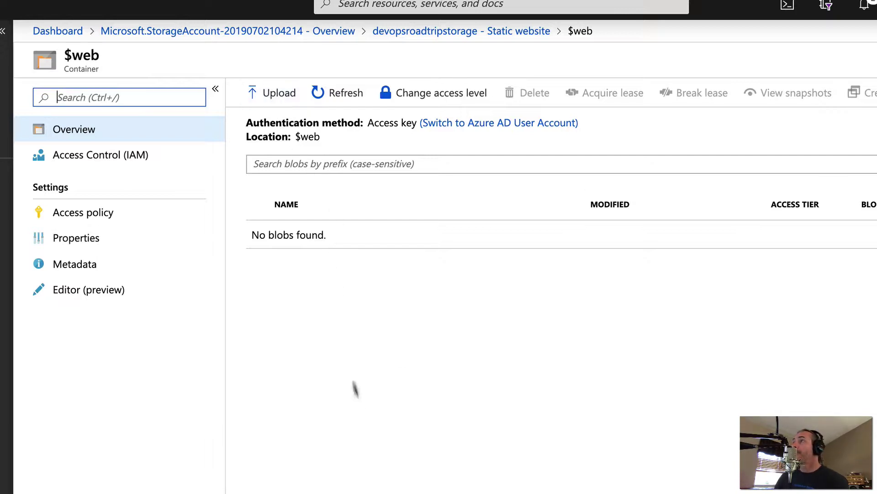
{"action": "left_click", "coordinate": [481, 33]}
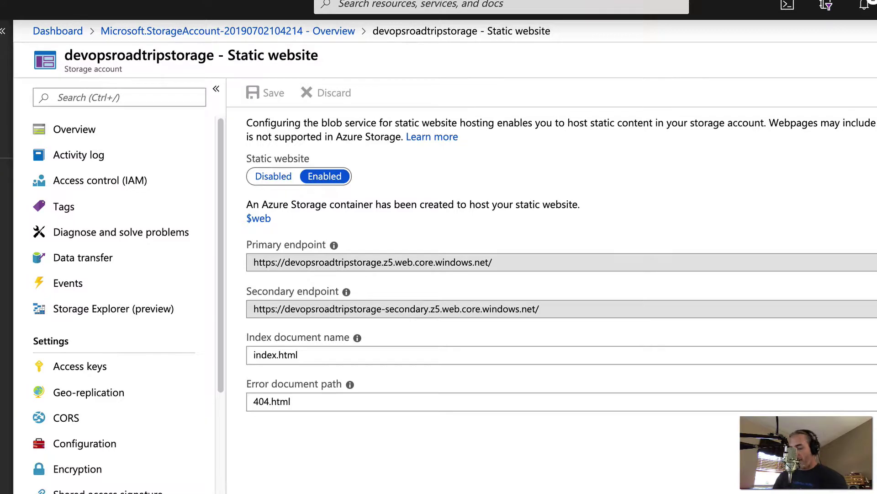
Switch to Visual Studio Code and deploy the public folder as a static website to devopsroadtripstorage under the personal subscription
{"action": "key", "text": "super+Tab"}
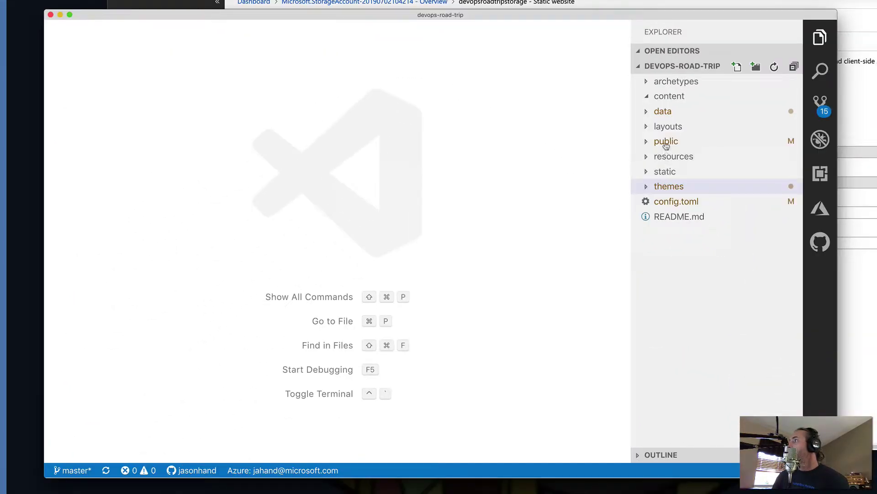
{"action": "right_click", "coordinate": [665, 143]}
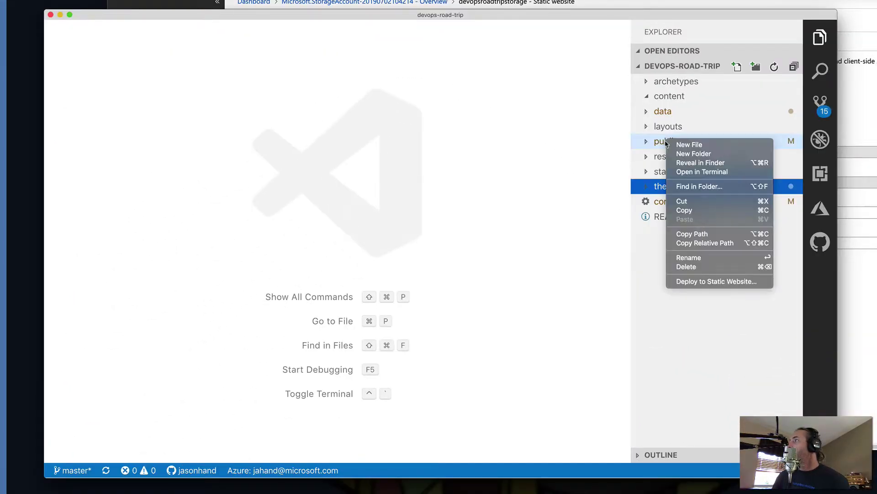
{"action": "left_click", "coordinate": [660, 144]}
{"action": "left_click", "coordinate": [663, 142]}
{"action": "right_click", "coordinate": [666, 142]}
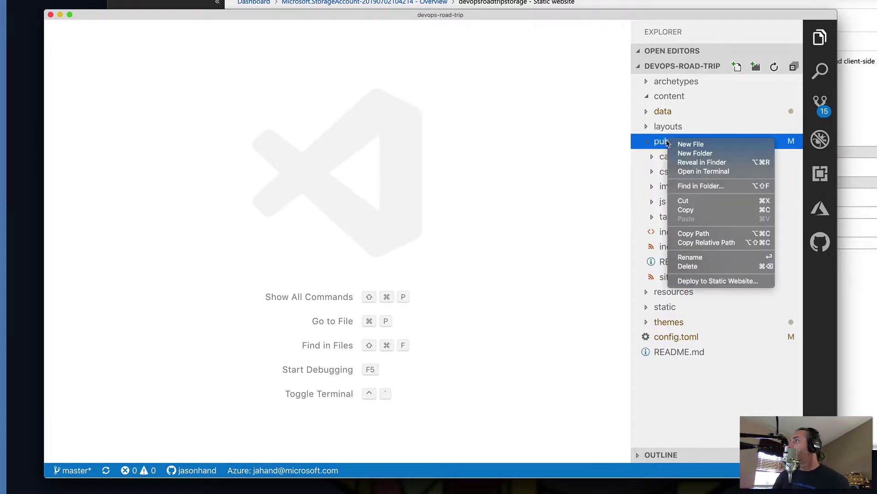
{"action": "left_click", "coordinate": [702, 282]}
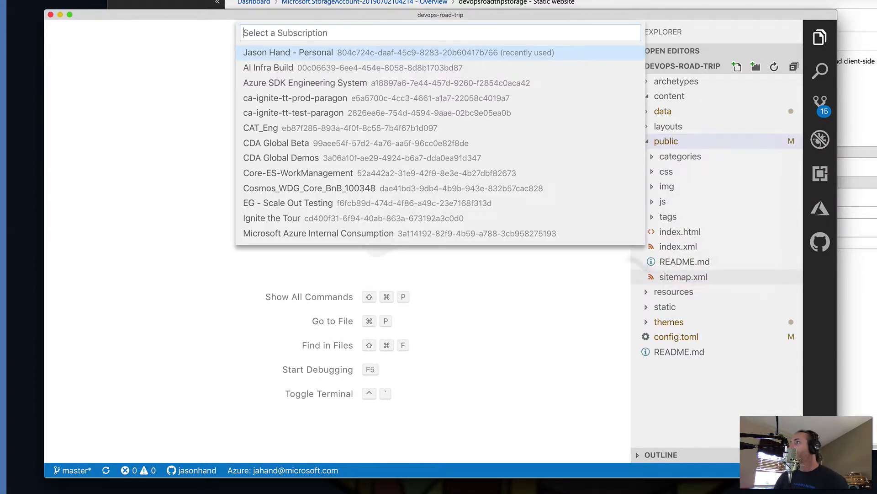
{"action": "left_click", "coordinate": [294, 54]}
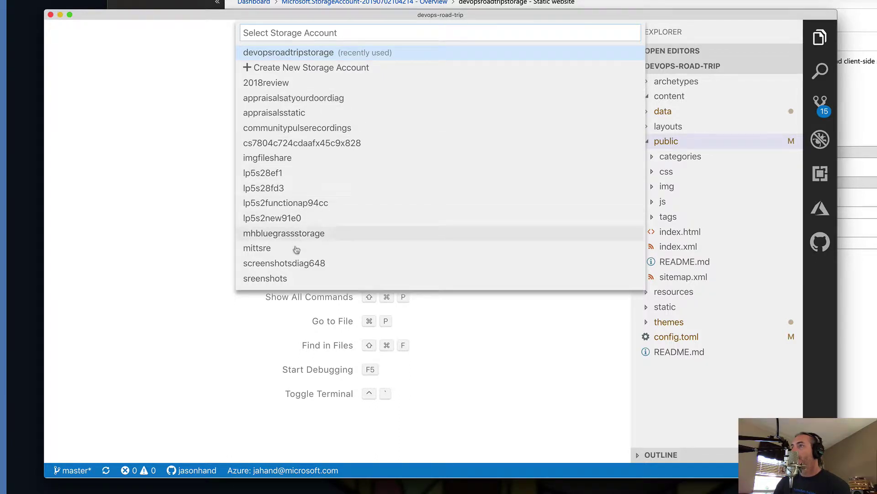
{"action": "left_click", "coordinate": [309, 54]}
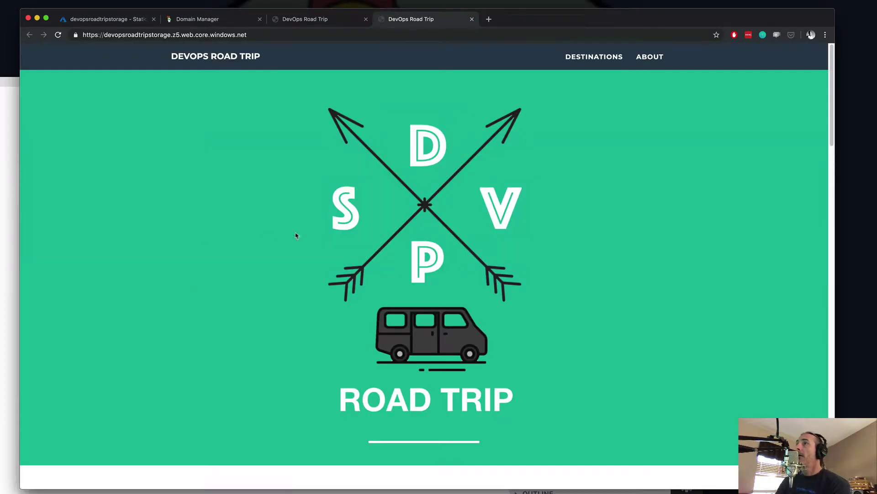
Review the deployed DevOps Road Trip site in the browser, from the destinations through the route map to the footer
{"action": "scroll", "coordinate": [246, 188], "scroll_direction": "down", "scroll_amount": 9}
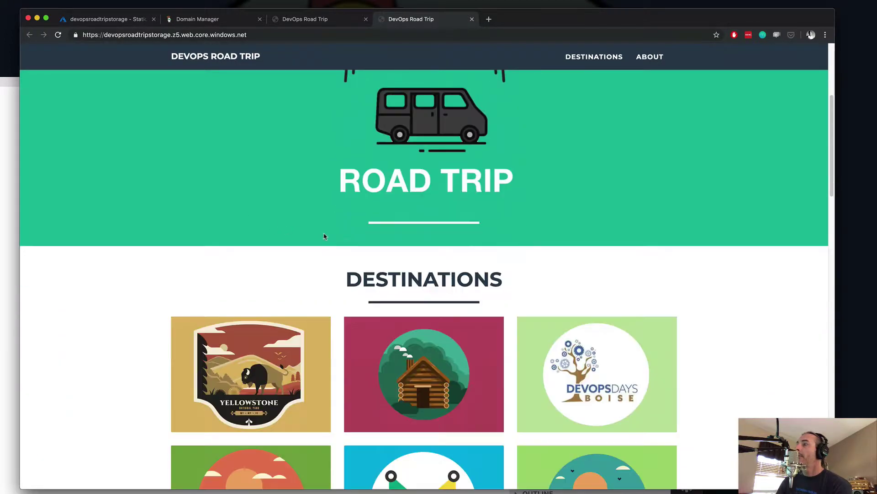
{"action": "scroll", "coordinate": [327, 240], "scroll_direction": "down", "scroll_amount": 4}
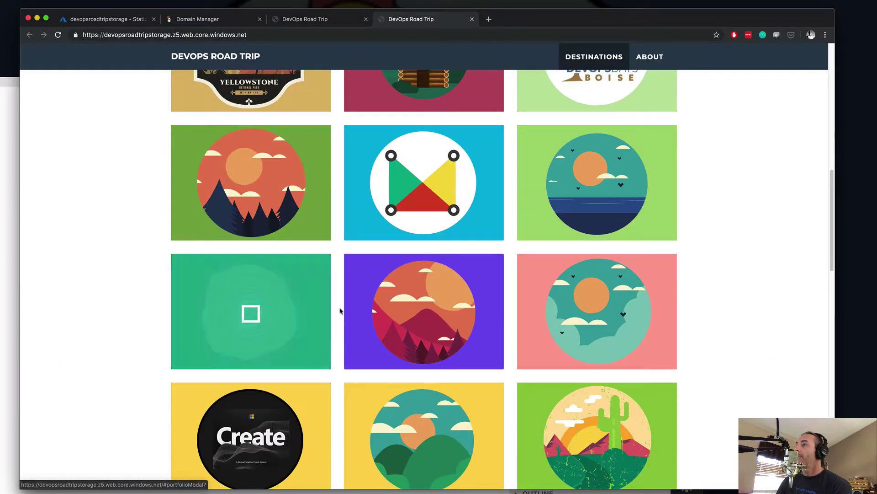
{"action": "scroll", "coordinate": [341, 309], "scroll_direction": "down", "scroll_amount": 6}
{"action": "scroll", "coordinate": [251, 151], "scroll_direction": "down", "scroll_amount": 11}
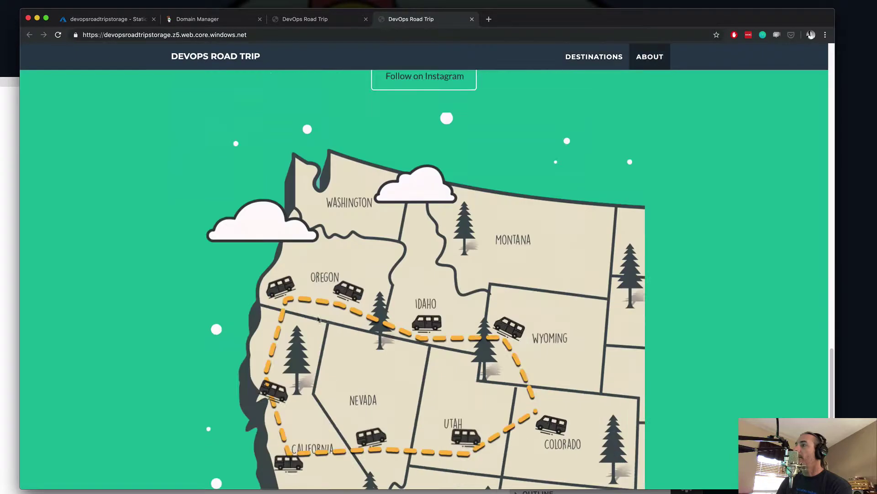
{"action": "scroll", "coordinate": [385, 314], "scroll_direction": "down", "scroll_amount": 4}
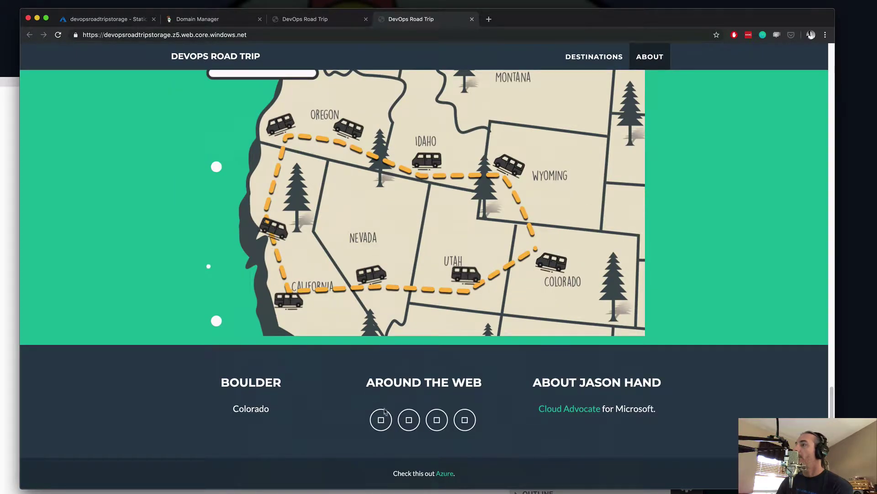
{"action": "scroll", "coordinate": [252, 228], "scroll_direction": "up", "scroll_amount": 20}
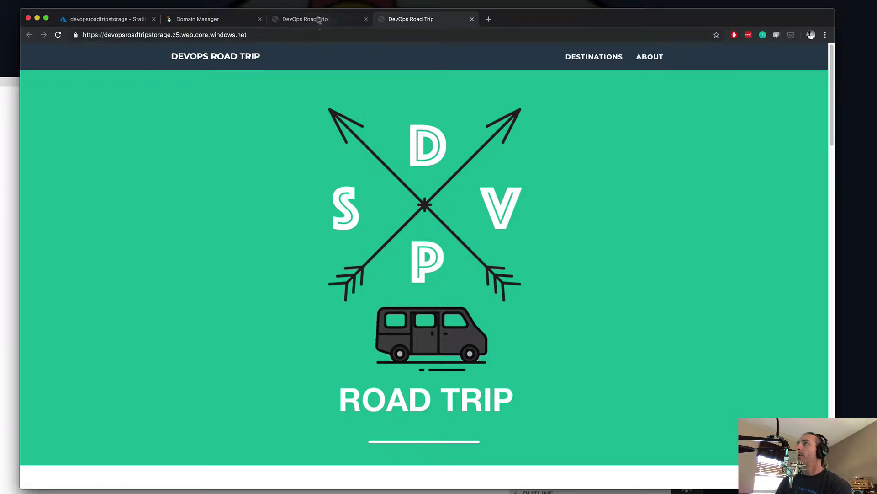
{"action": "left_click", "coordinate": [333, 21]}
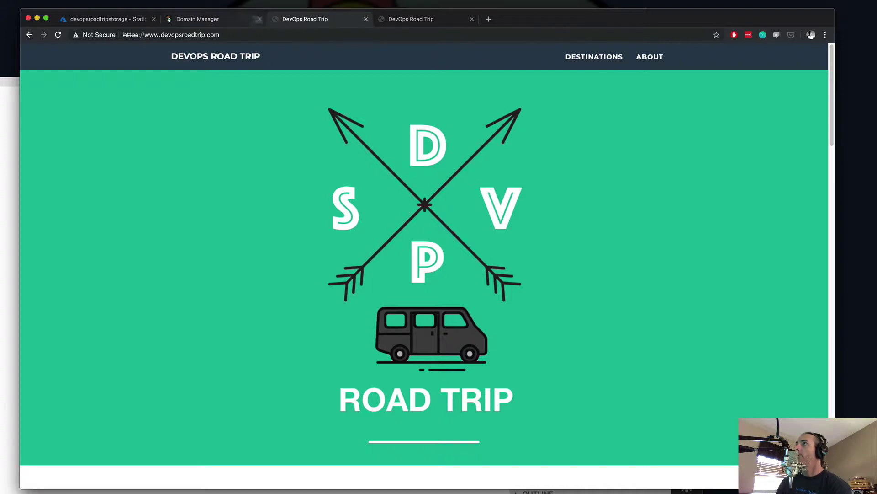
{"action": "left_click", "coordinate": [365, 19]}
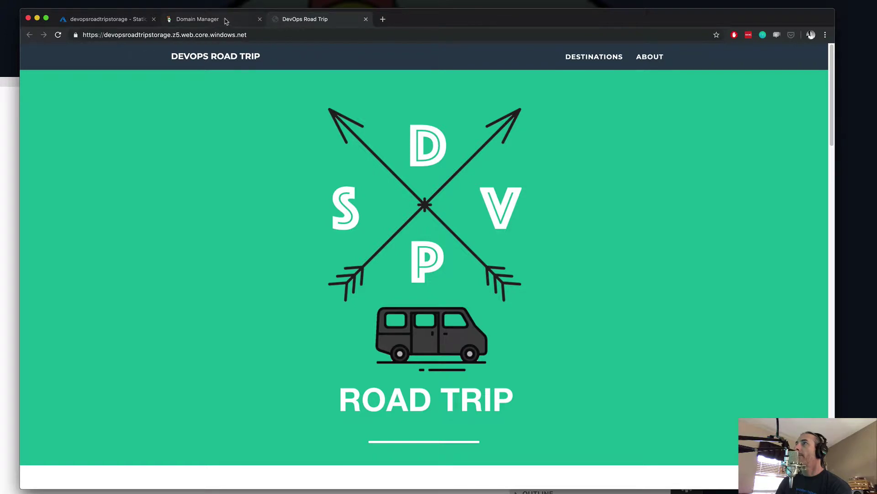
{"action": "left_click", "coordinate": [215, 20]}
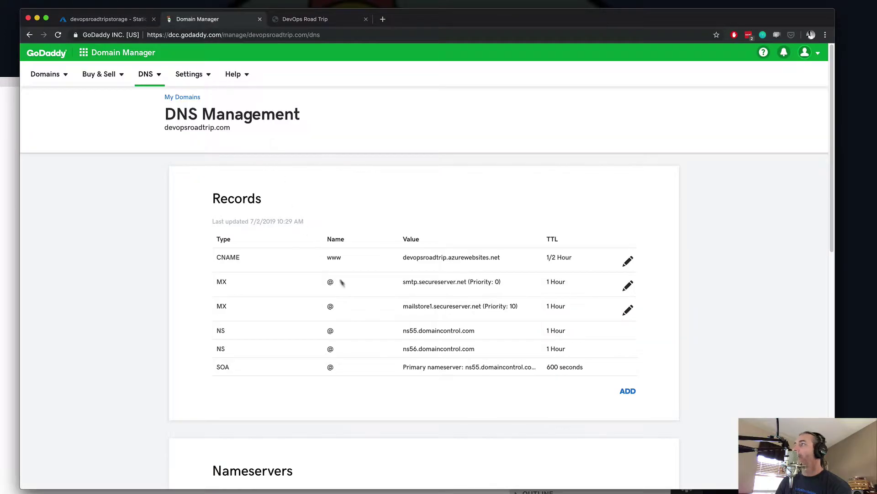
Return to the Azure portal and open the Custom domain settings of devopsroadtripstorage
{"action": "left_click", "coordinate": [115, 22]}
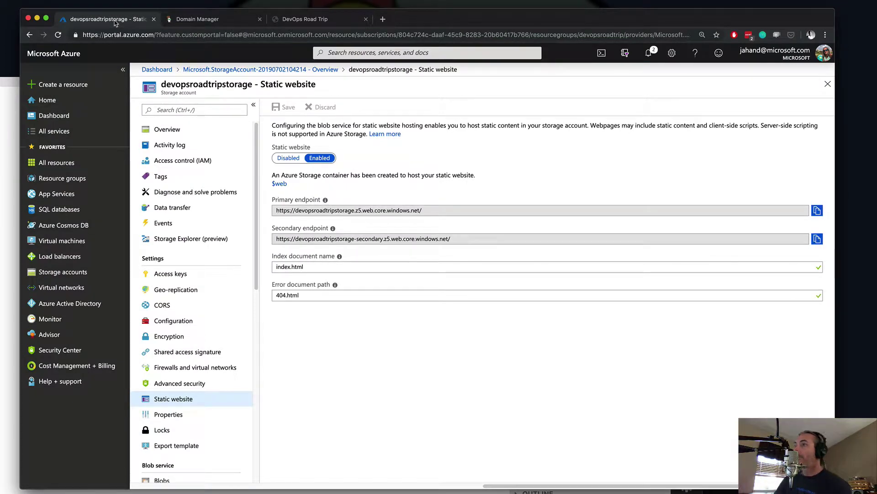
{"action": "scroll", "coordinate": [178, 374], "scroll_direction": "down", "scroll_amount": 1}
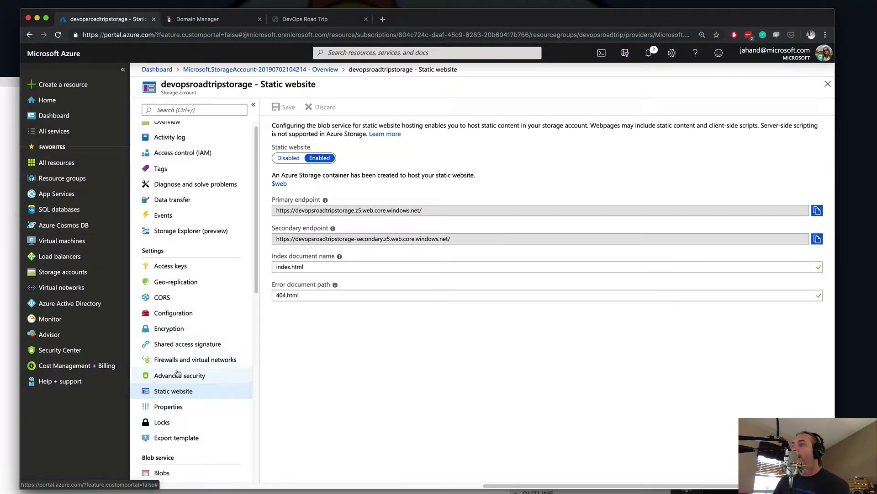
{"action": "scroll", "coordinate": [178, 373], "scroll_direction": "down", "scroll_amount": 5}
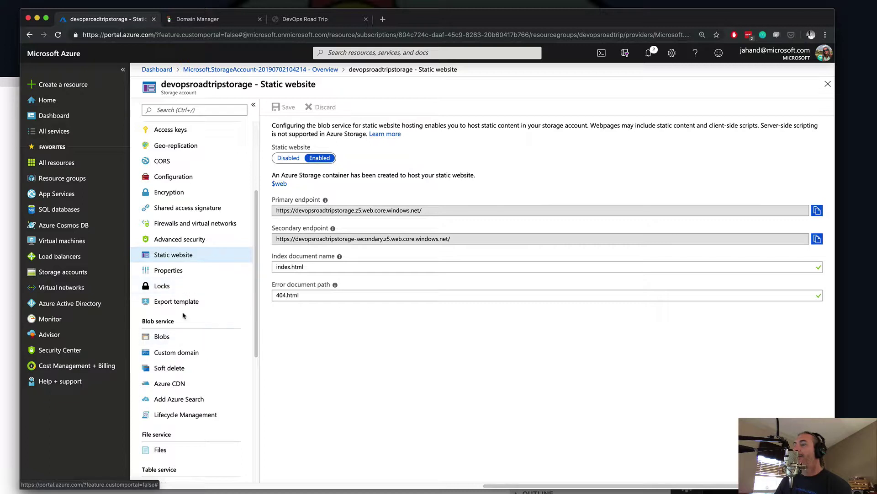
{"action": "scroll", "coordinate": [181, 326], "scroll_direction": "down", "scroll_amount": 1}
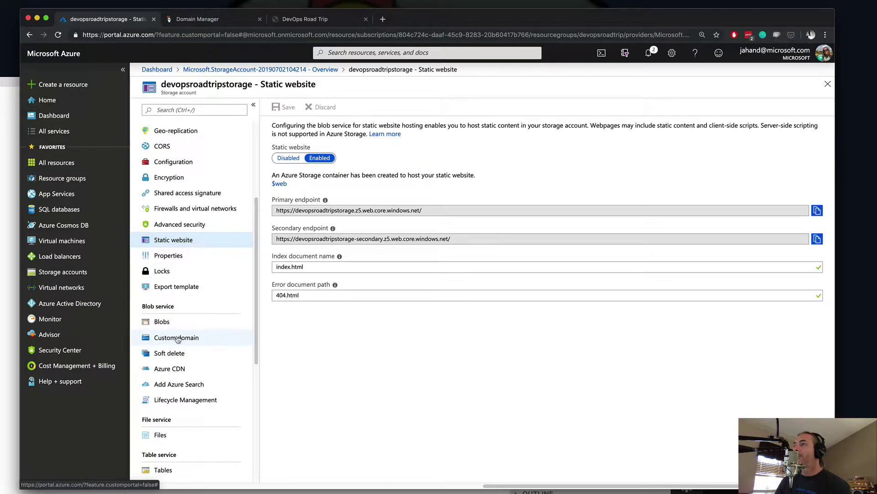
{"action": "left_click", "coordinate": [178, 339]}
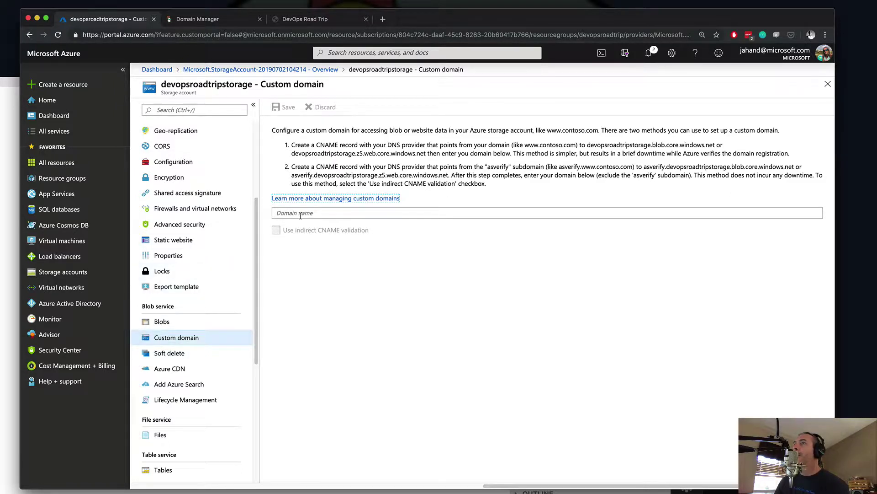
Check the domain's www record in GoDaddy, then copy the web address of the deployed DevOps Road Trip site
{"action": "left_click", "coordinate": [217, 21]}
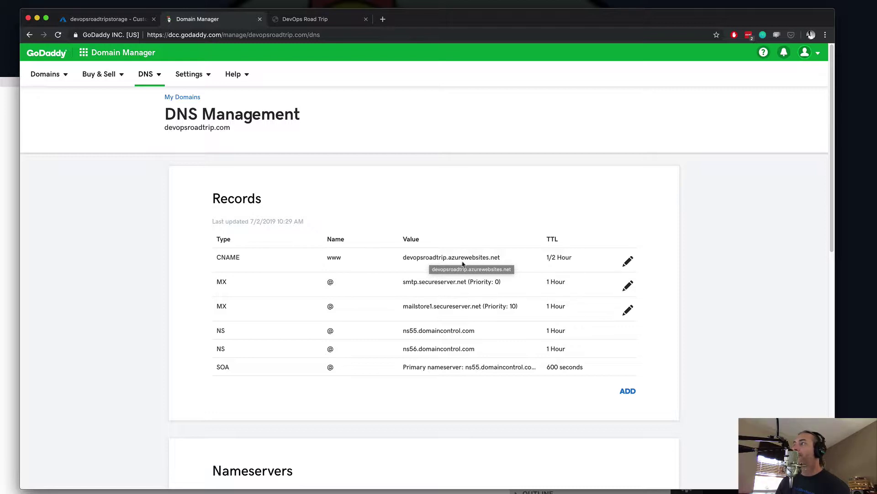
{"action": "left_click", "coordinate": [318, 20]}
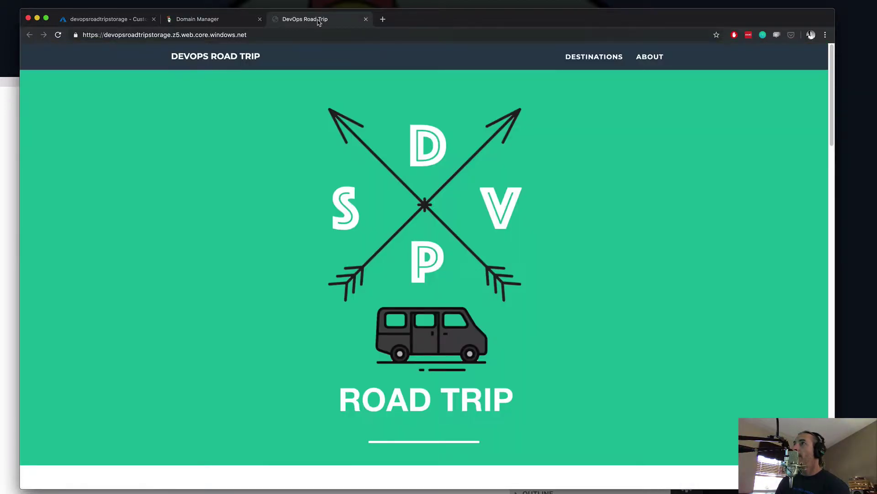
{"action": "left_click", "coordinate": [256, 35]}
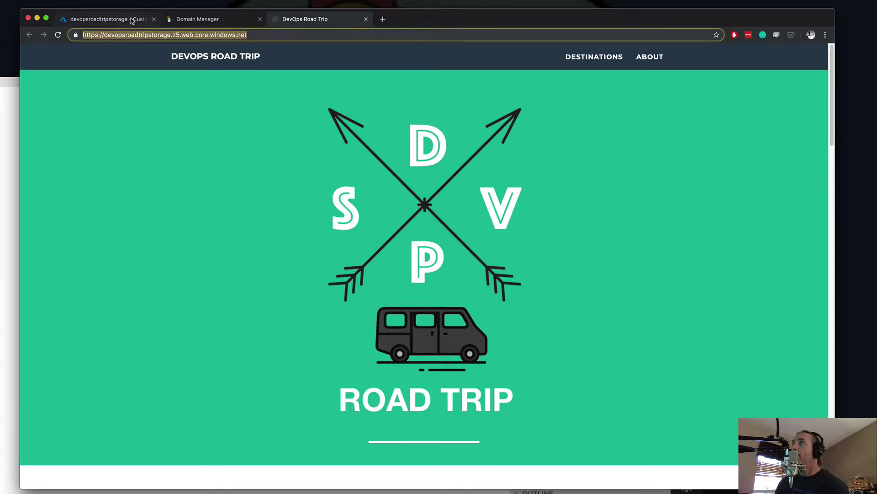
Edit the www CNAME record in GoDaddy and replace its target with the copied site address, without the trailing slash
{"action": "left_click", "coordinate": [204, 21]}
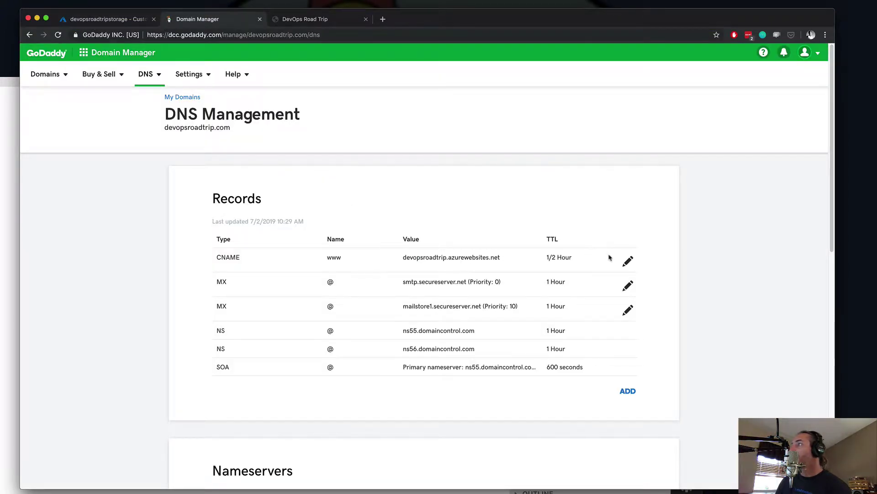
{"action": "left_click", "coordinate": [628, 260]}
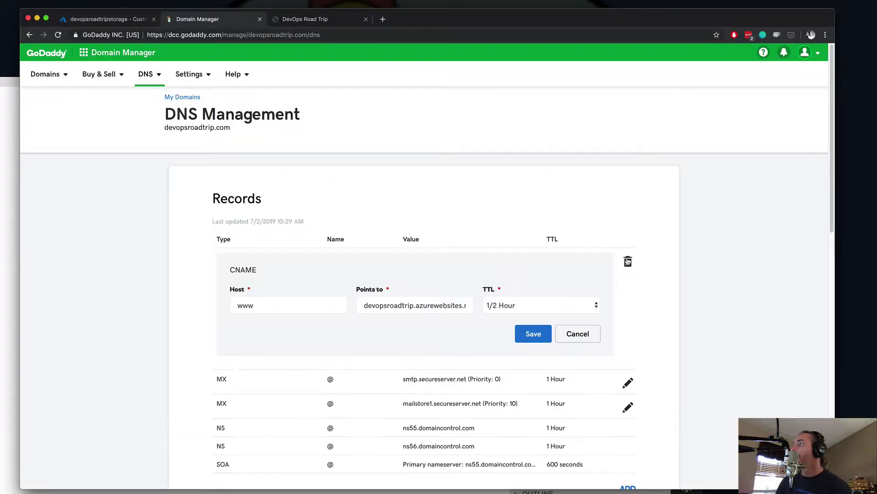
{"action": "triple_click", "coordinate": [437, 307]}
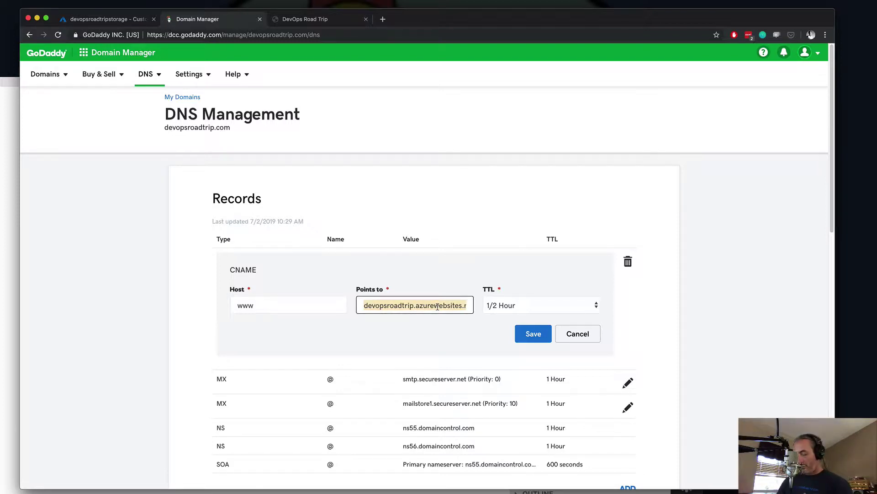
{"action": "key", "text": "super+v"}
{"action": "key", "text": "BackSpace"}
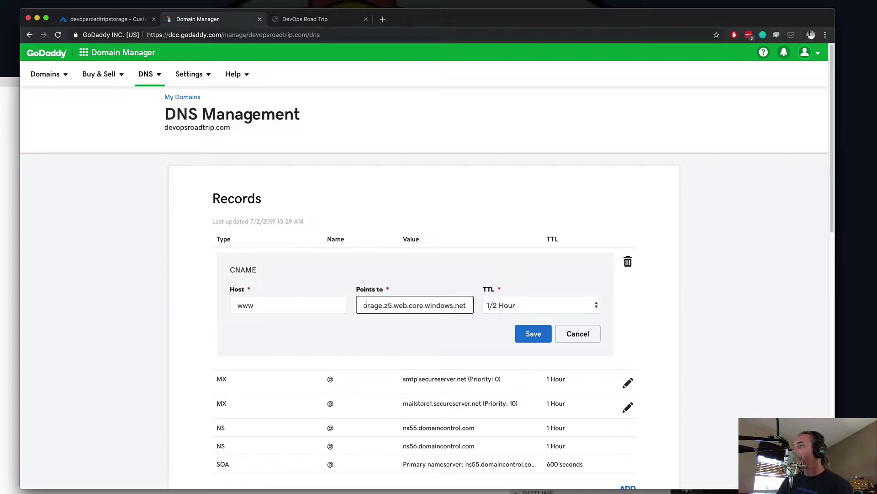
{"action": "key", "text": "super+Left"}
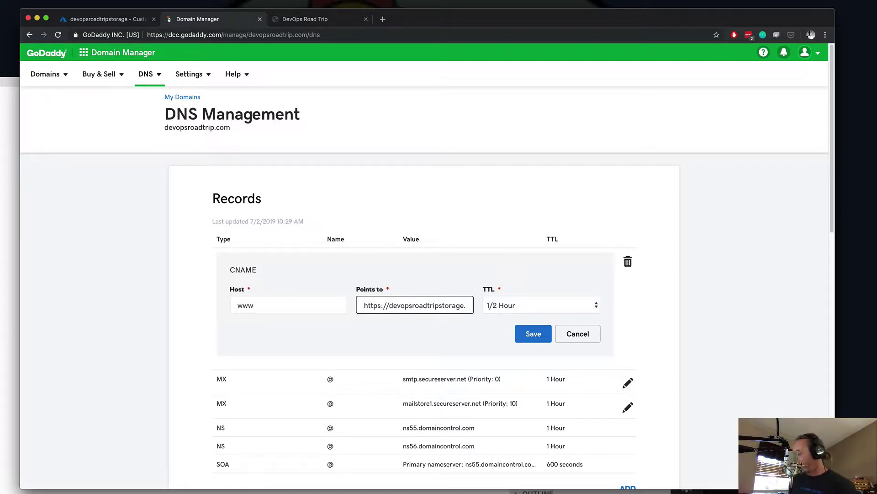
{"action": "key", "text": "Delete"}
{"action": "key", "text": "Delete"}
{"action": "key", "text": "Delete"}
{"action": "key", "text": "Delete"}
{"action": "key", "text": "Delete"}
{"action": "key", "text": "Delete"}
{"action": "key", "text": "Delete"}
{"action": "key", "text": "Delete"}
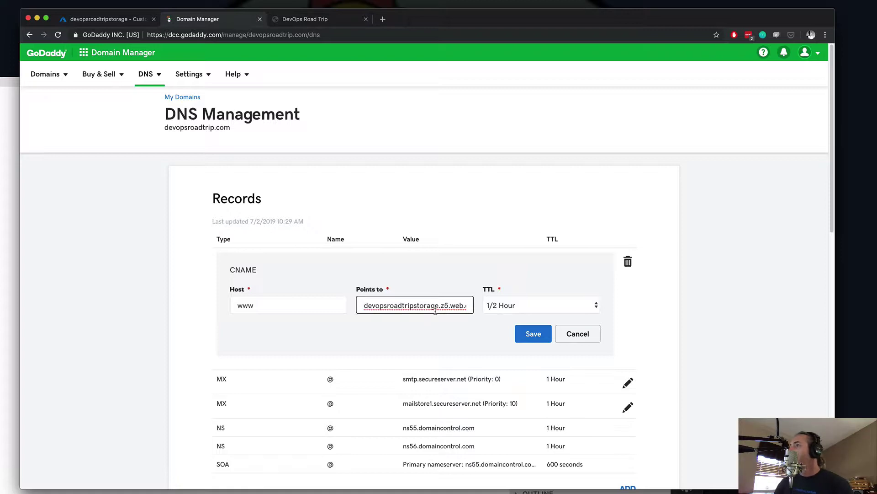
{"action": "left_click", "coordinate": [582, 309]}
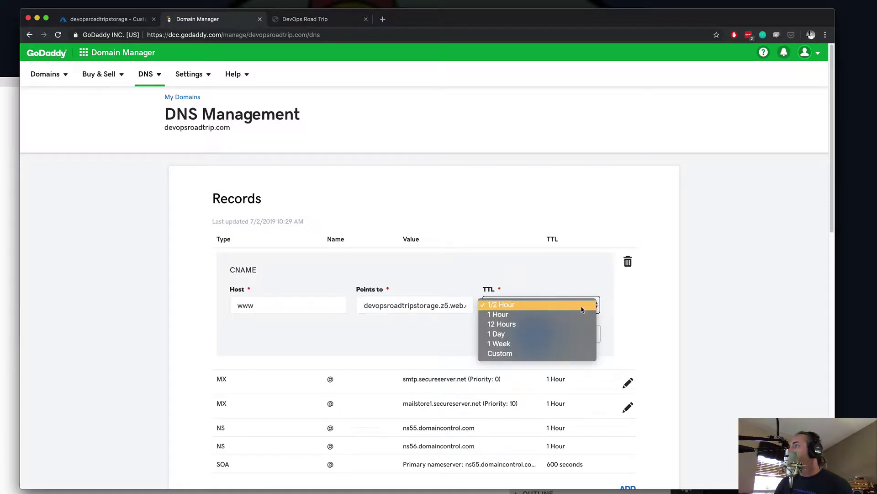
{"action": "left_click", "coordinate": [582, 309]}
{"action": "left_click", "coordinate": [538, 334]}
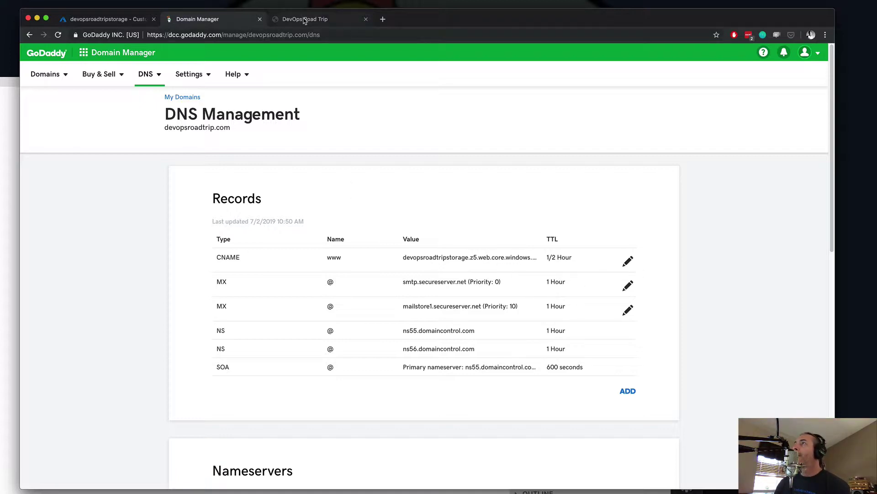
{"action": "left_click", "coordinate": [103, 20]}
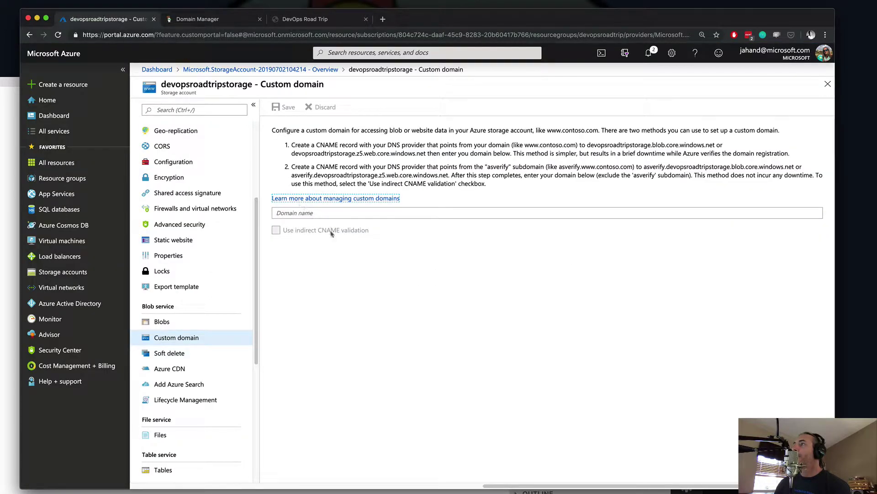
{"action": "left_click", "coordinate": [329, 214]}
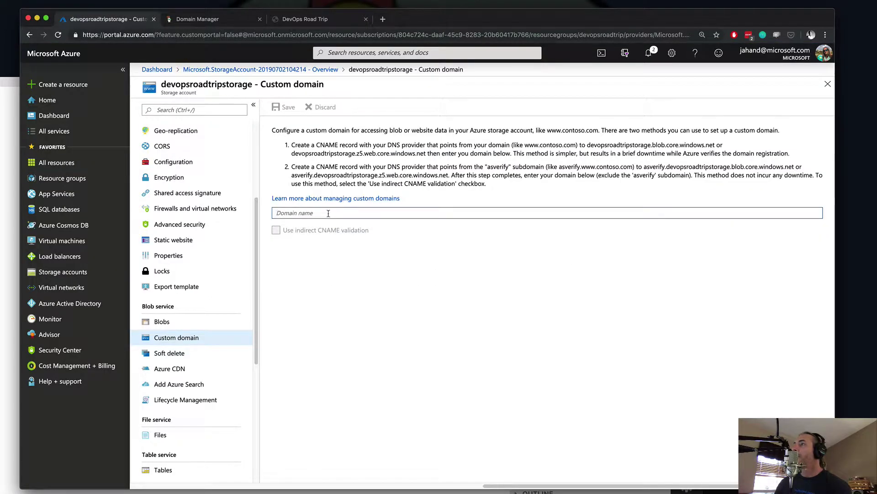
{"action": "left_click", "coordinate": [224, 20]}
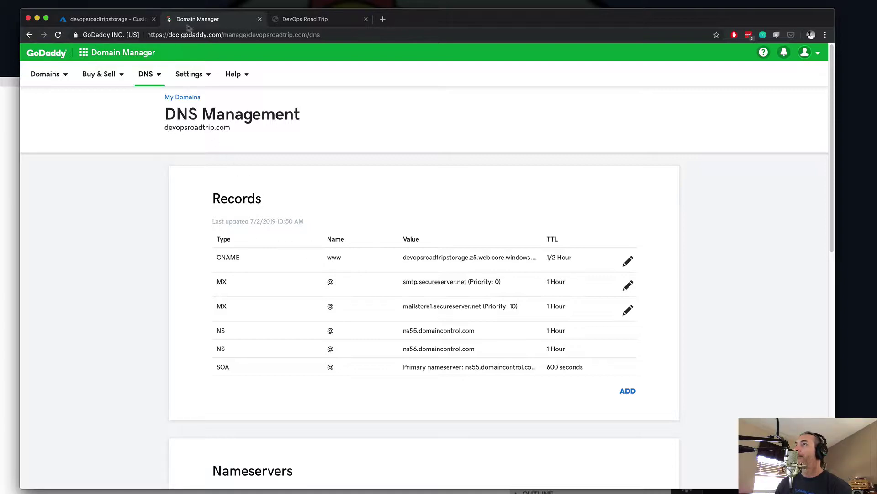
{"action": "left_click", "coordinate": [114, 20]}
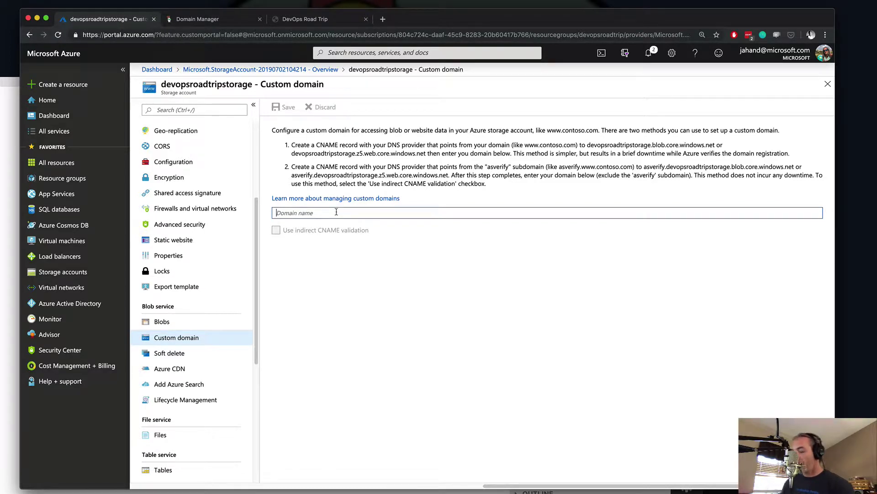
{"action": "type", "text": "www.d"}
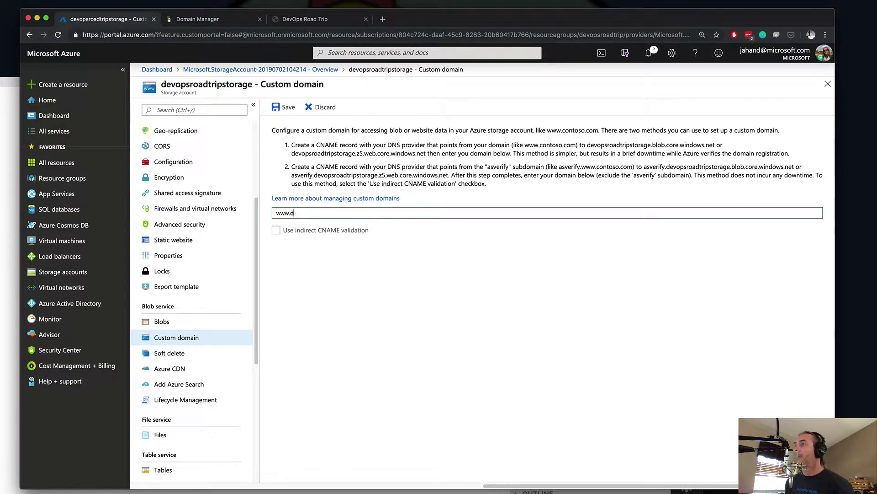
{"action": "type", "text": "evopsroadtrip.com"}
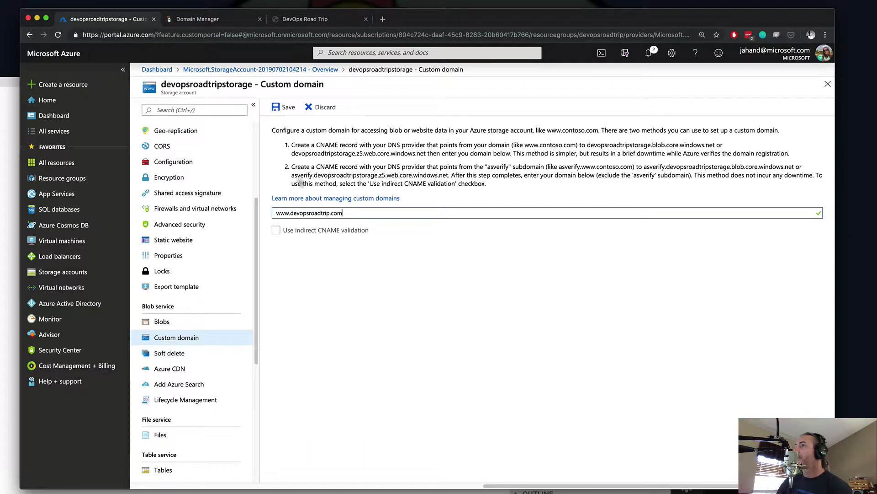
{"action": "left_click", "coordinate": [288, 109]}
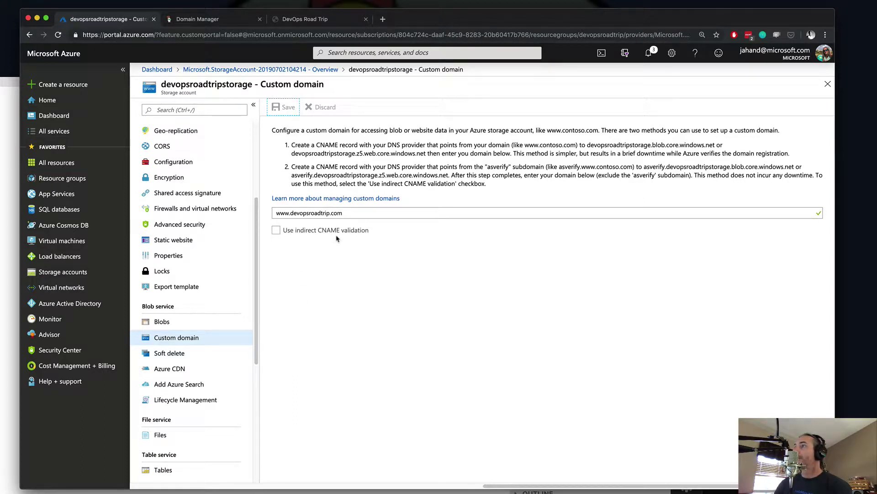
{"action": "left_click", "coordinate": [318, 22]}
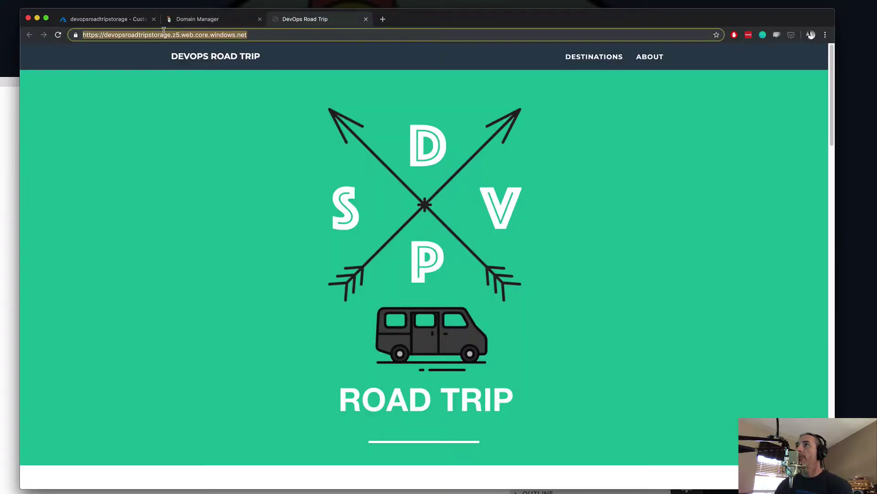
{"action": "type", "text": "www."}
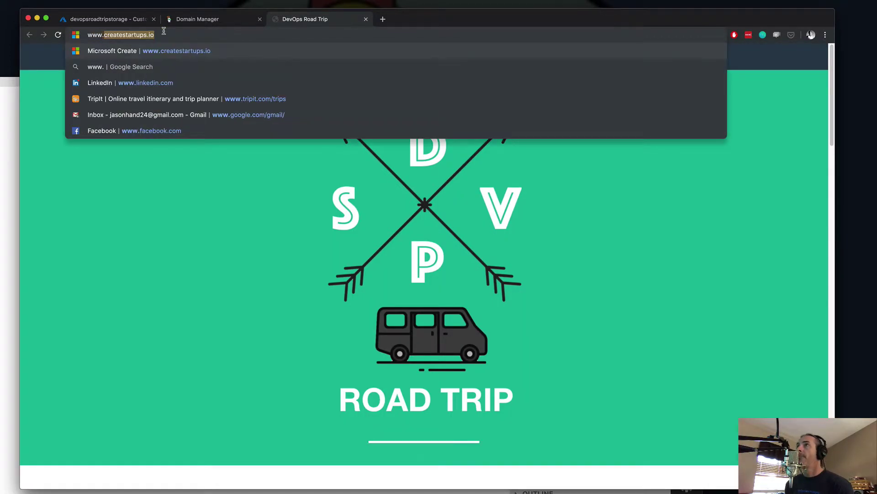
{"action": "type", "text": "devopsroadtrip.com"}
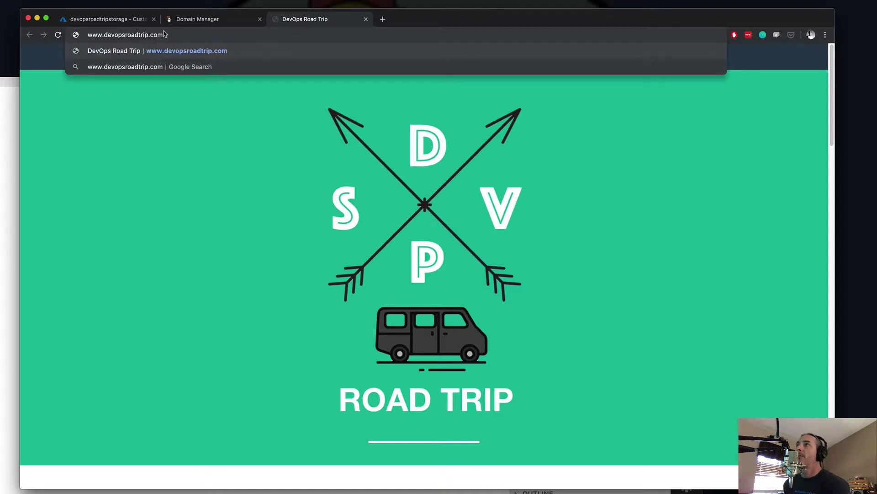
{"action": "key", "text": "Return"}
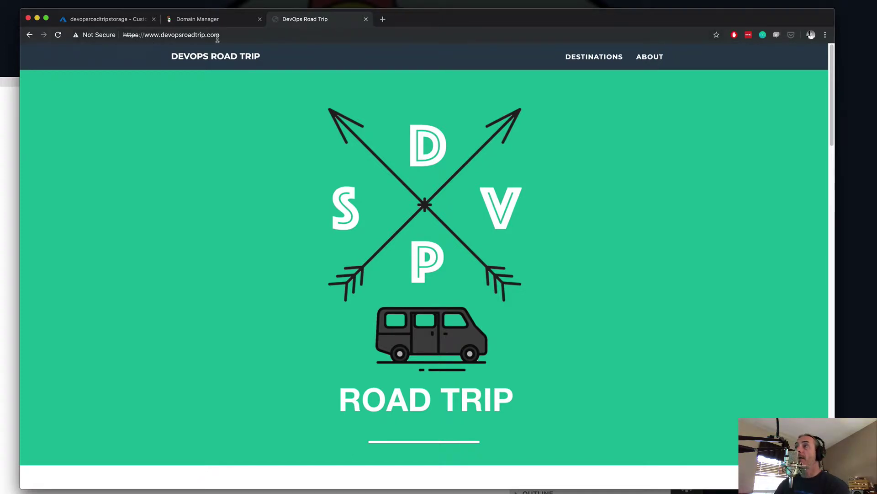
{"action": "left_click", "coordinate": [142, 35]}
{"action": "left_click", "coordinate": [150, 36]}
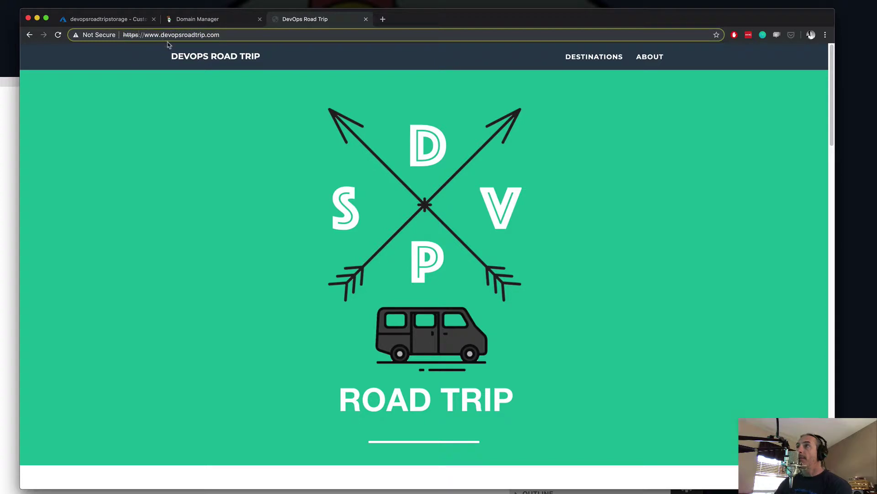
{"action": "key", "text": "BackSpace"}
{"action": "key", "text": "Return"}
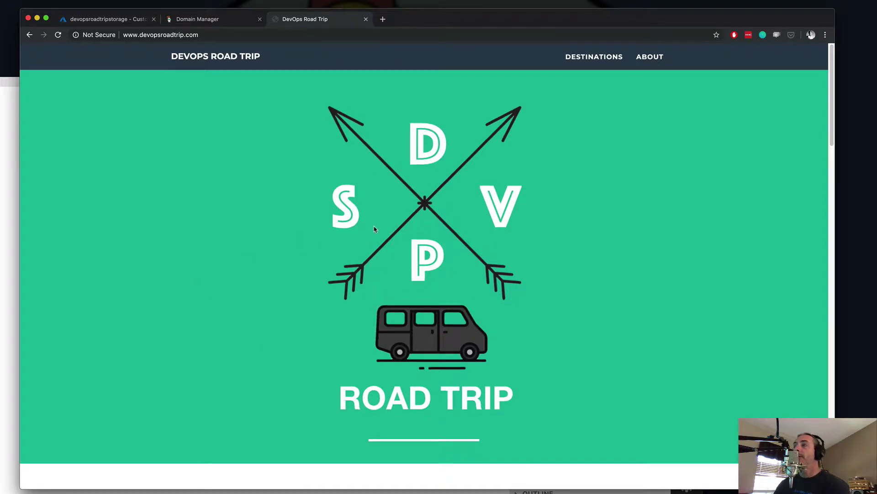
{"action": "scroll", "coordinate": [372, 225], "scroll_direction": "down", "scroll_amount": 10}
{"action": "scroll", "coordinate": [290, 247], "scroll_direction": "up", "scroll_amount": 10}
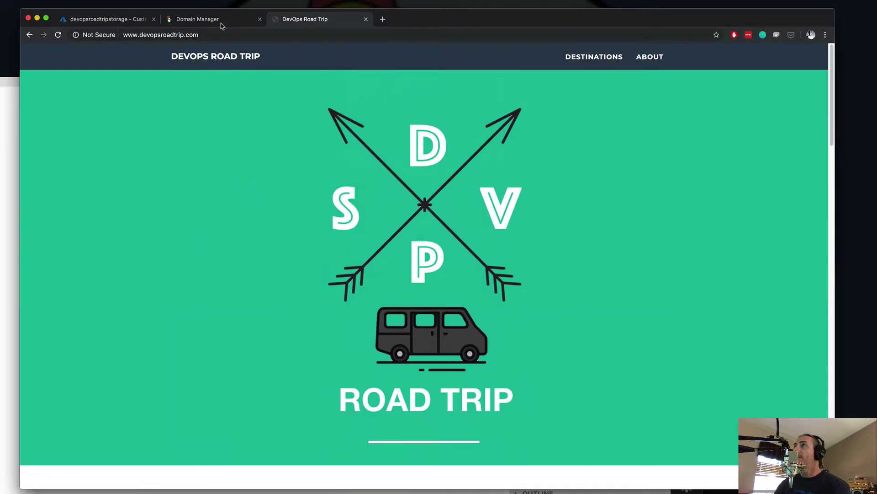
Open the Azure CDN settings of devopsroadtripstorage in the Azure portal and name the new CDN profile devopsroadtripcdn
{"action": "left_click", "coordinate": [219, 20]}
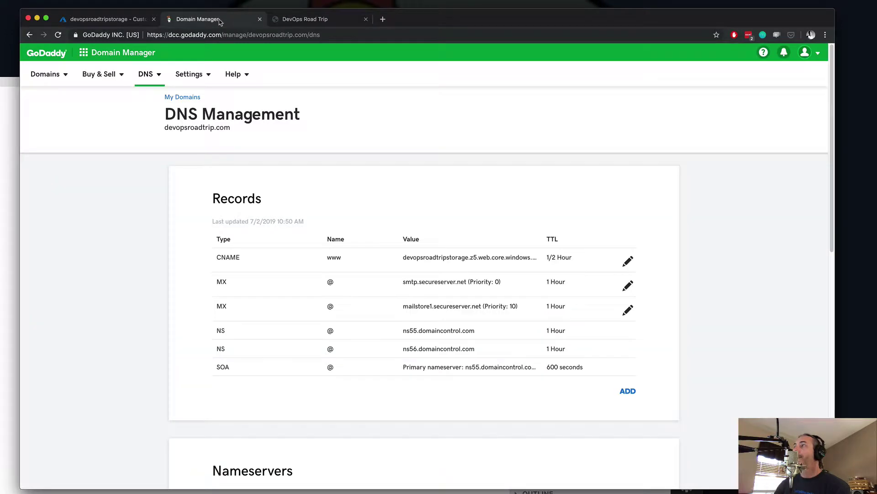
{"action": "left_click", "coordinate": [118, 20]}
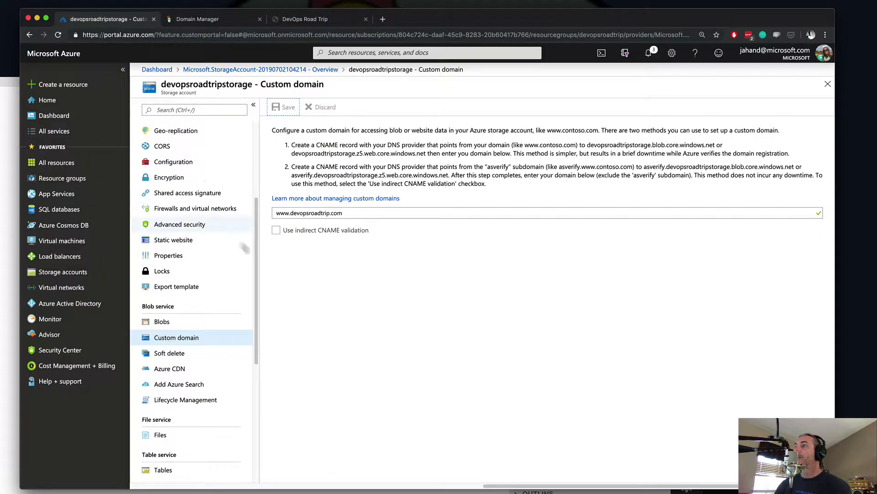
{"action": "left_click", "coordinate": [165, 370]}
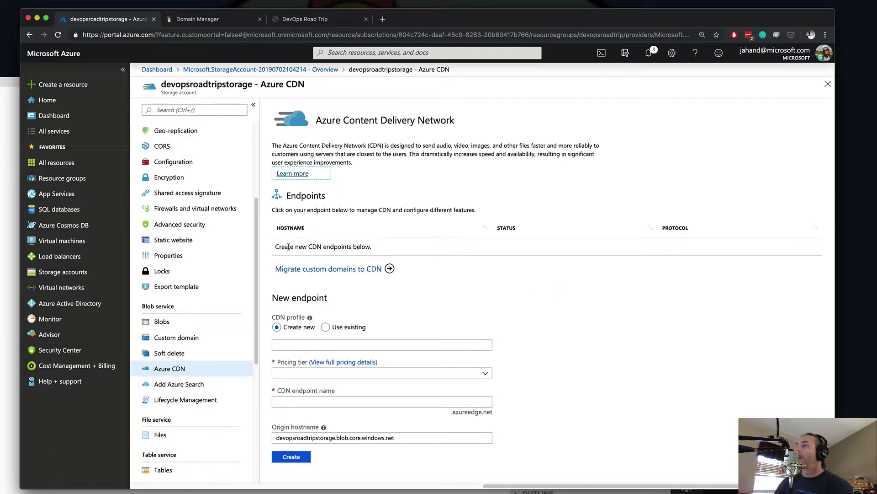
{"action": "left_click", "coordinate": [309, 348]}
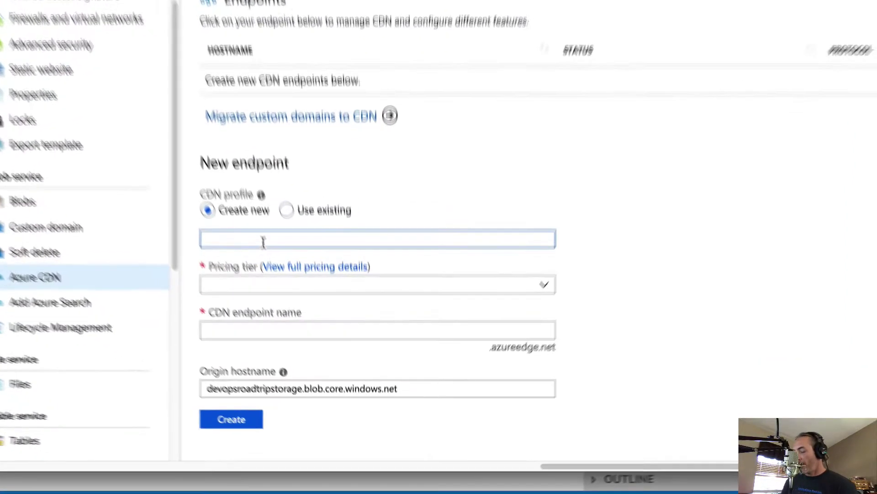
{"action": "type", "text": "devops"}
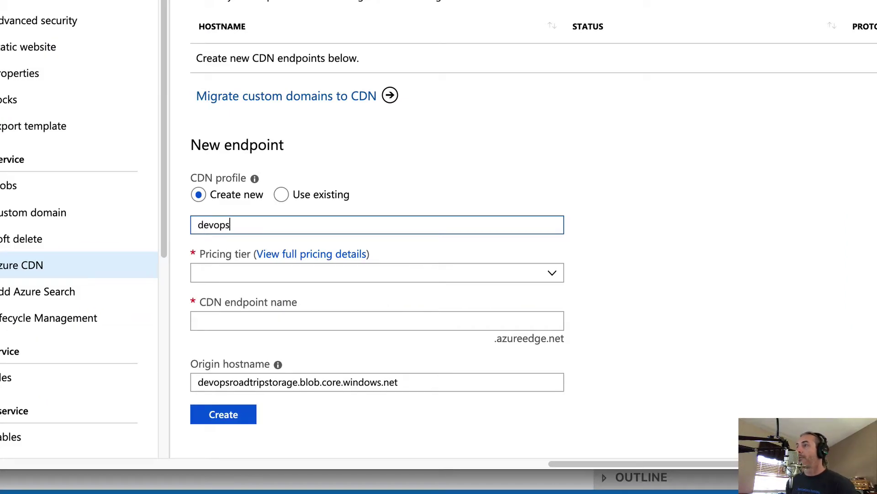
{"action": "type", "text": "roadtrip"}
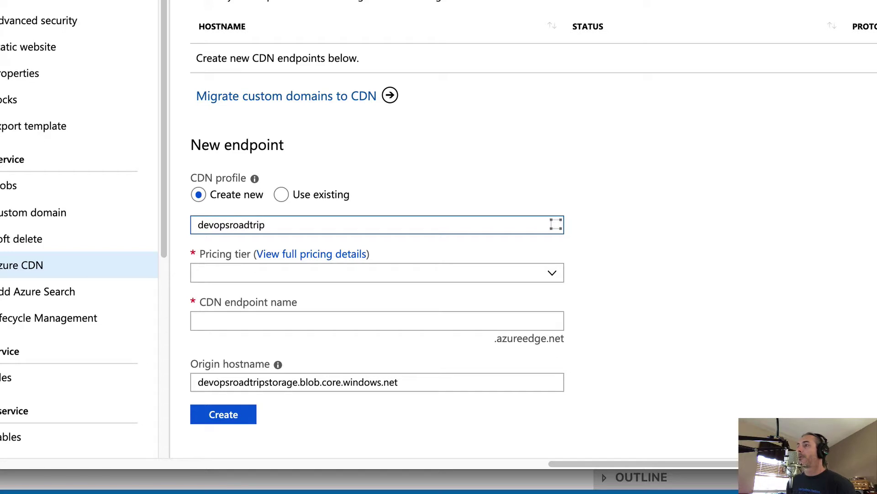
{"action": "type", "text": "cdn"}
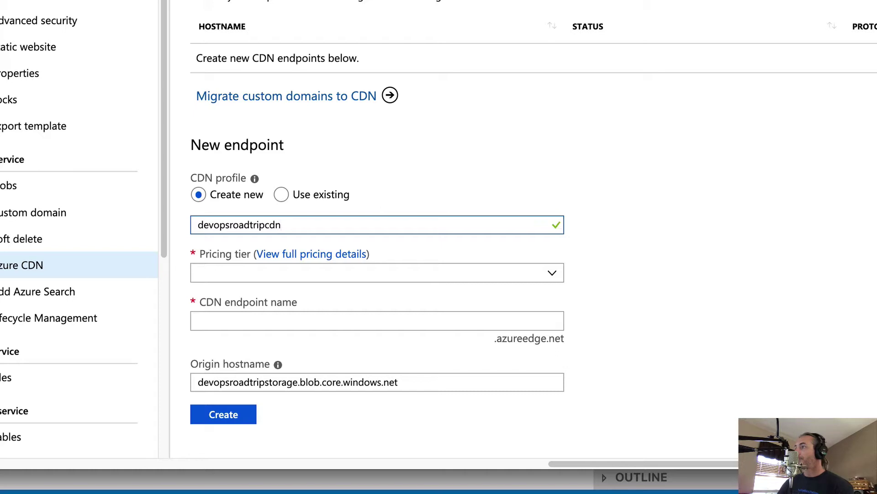
Set the new CDN endpoint's pricing tier to Standard Microsoft and name the endpoint devopsroadtrip
{"action": "left_click", "coordinate": [272, 283]}
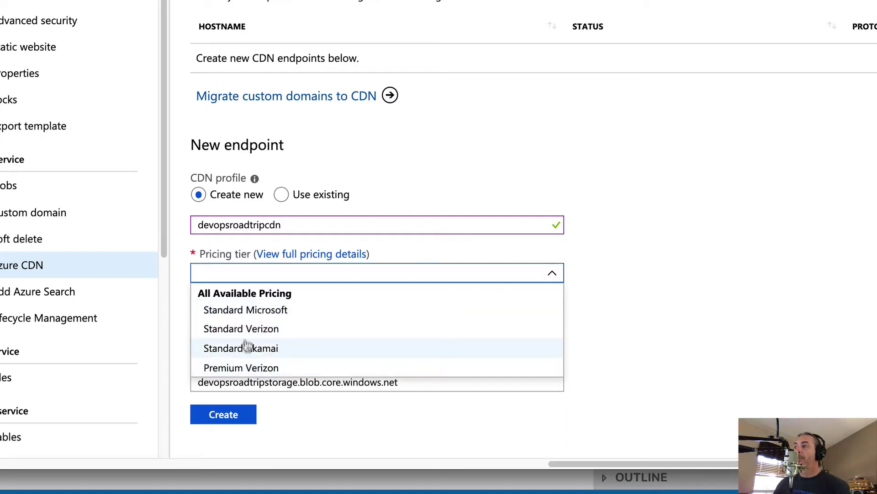
{"action": "left_click", "coordinate": [273, 311]}
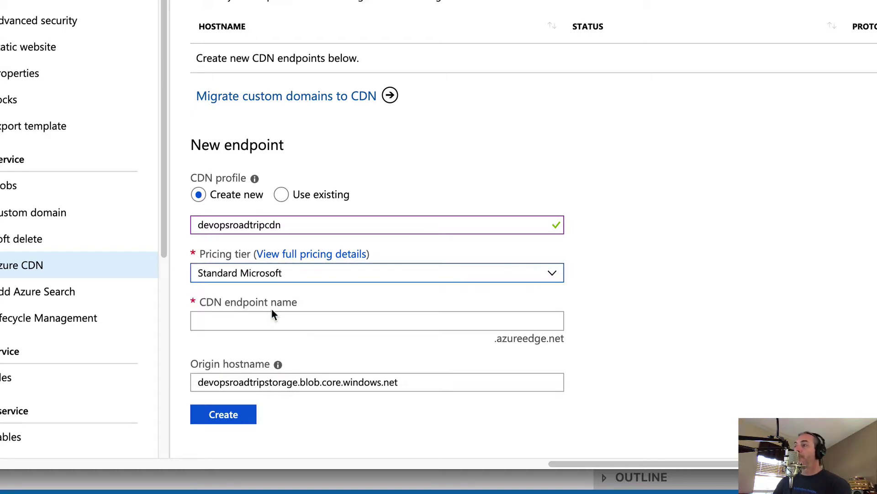
{"action": "left_click", "coordinate": [353, 322]}
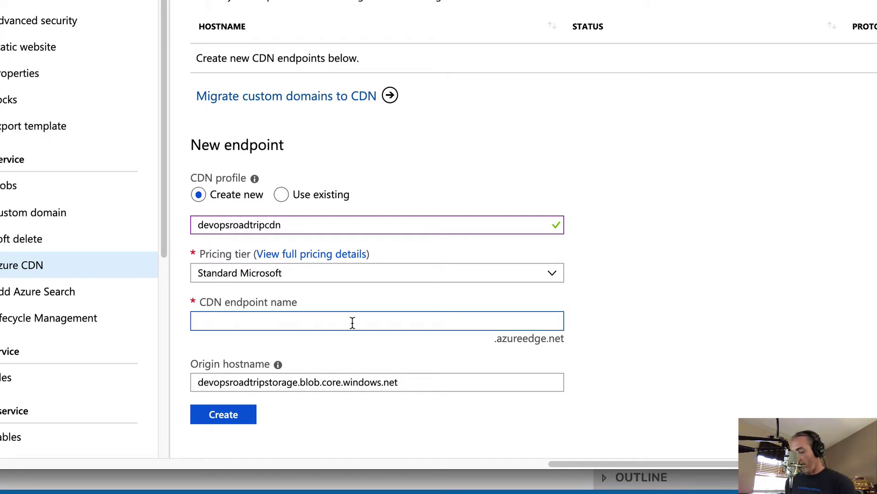
{"action": "type", "text": "devopsroa"}
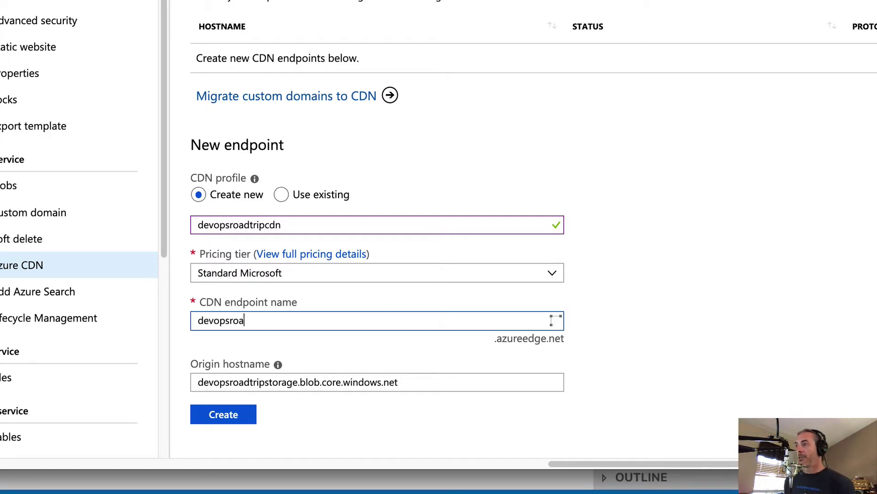
{"action": "type", "text": "dtrip"}
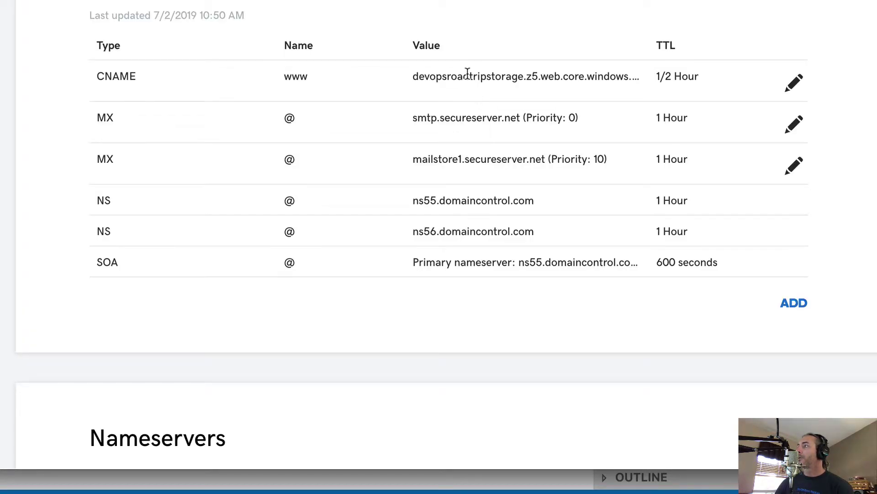
Open the www CNAME record in GoDaddy DNS Management for editing and copy its Points to address
{"action": "left_click", "coordinate": [794, 83]}
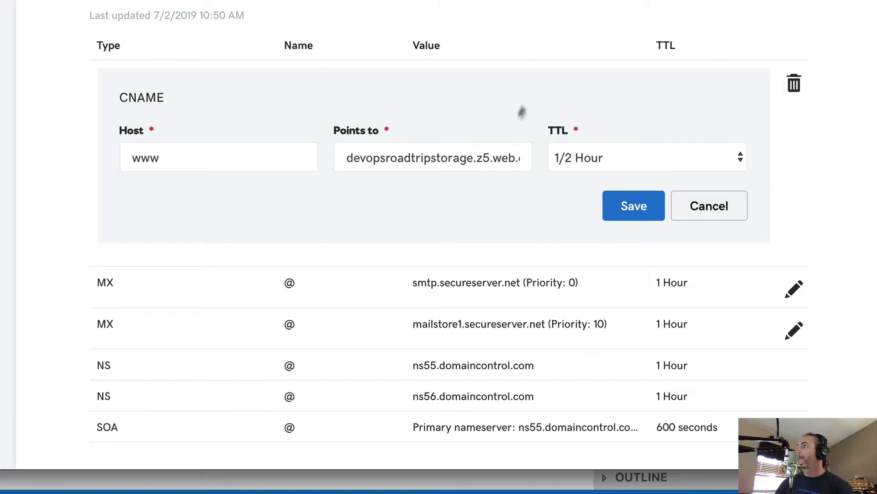
{"action": "triple_click", "coordinate": [470, 161]}
{"action": "key", "text": "ctrl+c"}
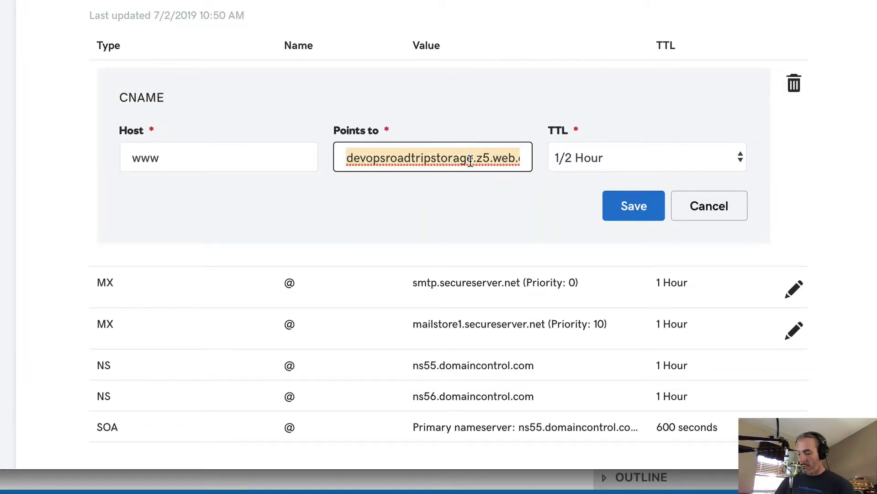
{"action": "left_click", "coordinate": [470, 161]}
{"action": "triple_click", "coordinate": [466, 161]}
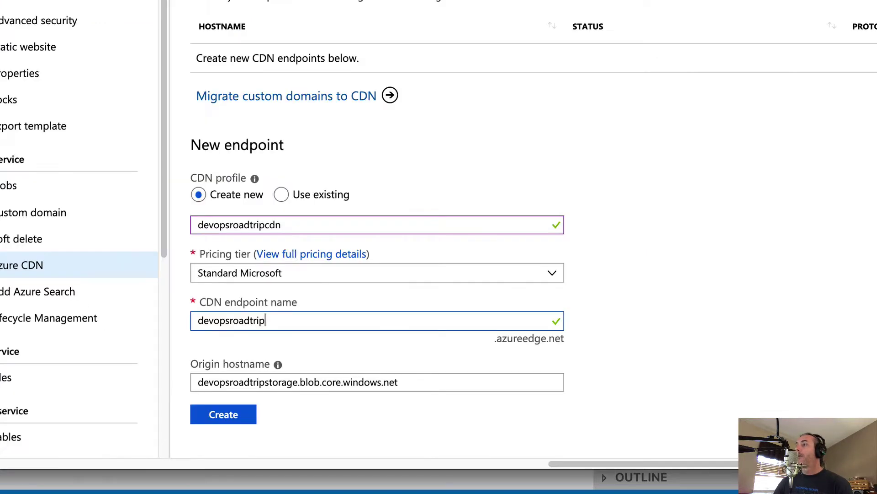
Back in the Azure portal, replace the origin hostname with the copied devopsroadtripstorage.z5.web.core.windows.net and create the CDN endpoint
{"action": "left_click", "coordinate": [424, 378]}
{"action": "left_click_drag", "start_coordinate": [424, 378], "coordinate": [189, 385]}
{"action": "key", "text": "ctrl+v"}
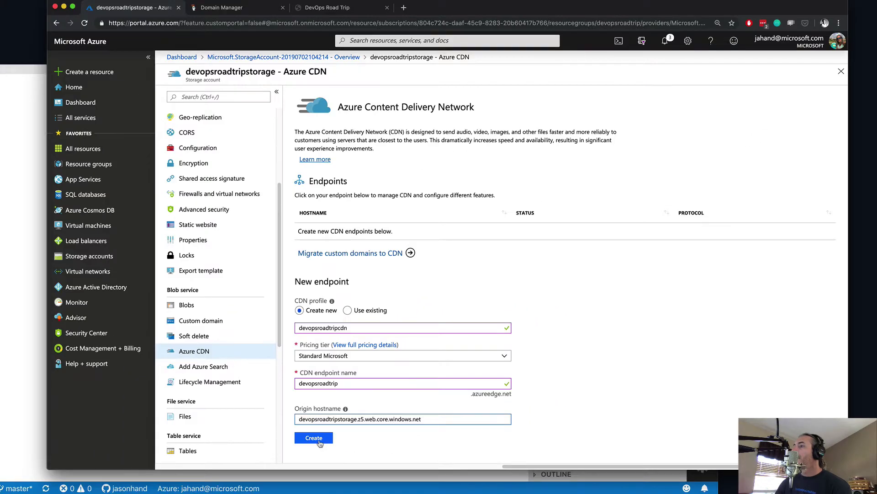
{"action": "left_click", "coordinate": [234, 422]}
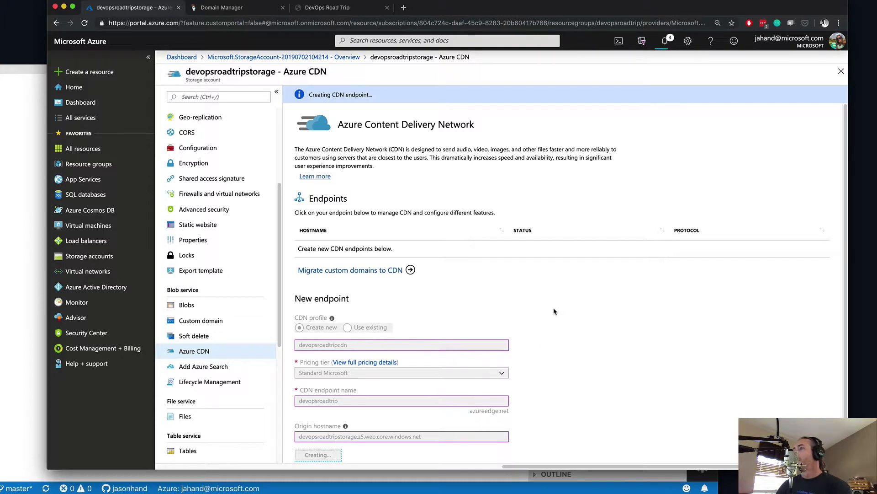
{"action": "scroll", "coordinate": [553, 308], "scroll_direction": "down", "scroll_amount": 1}
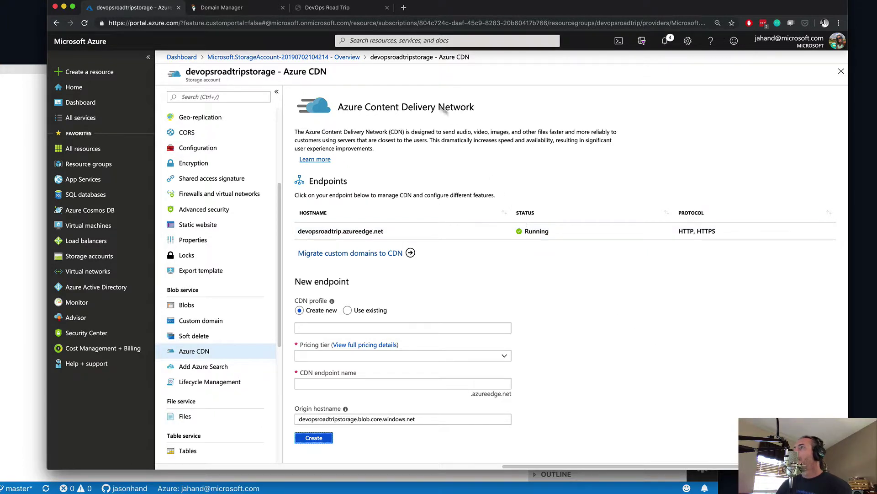
{"action": "left_click", "coordinate": [321, 8]}
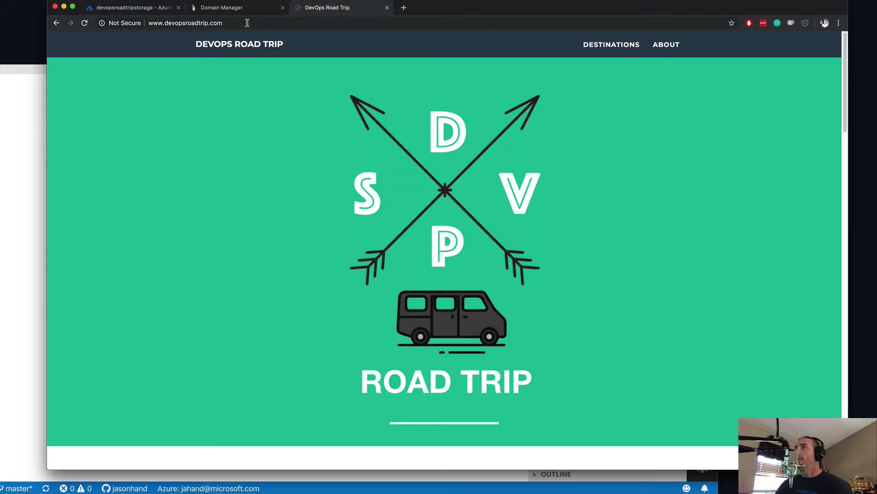
{"action": "left_click", "coordinate": [222, 24]}
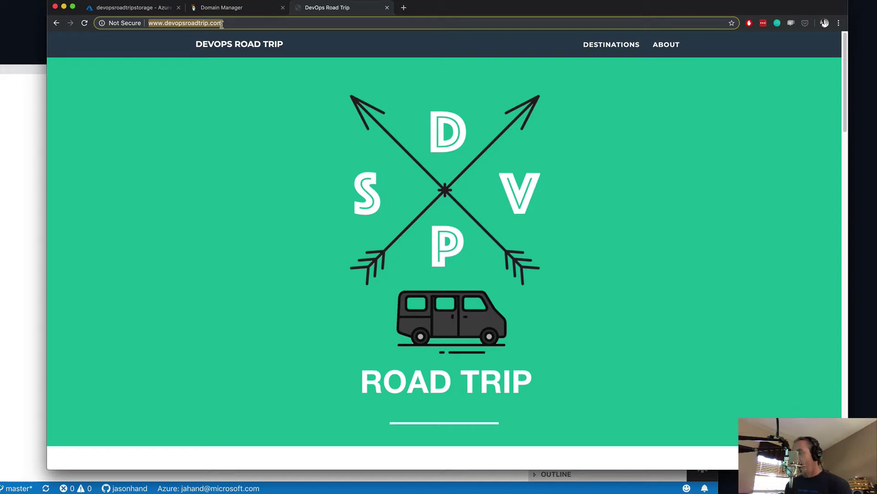
{"action": "type", "text": "www.devop"}
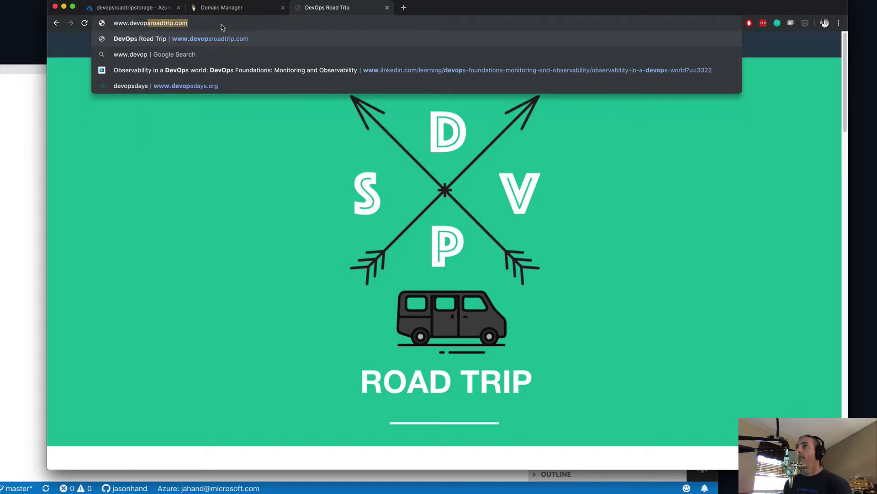
{"action": "key", "text": "Return"}
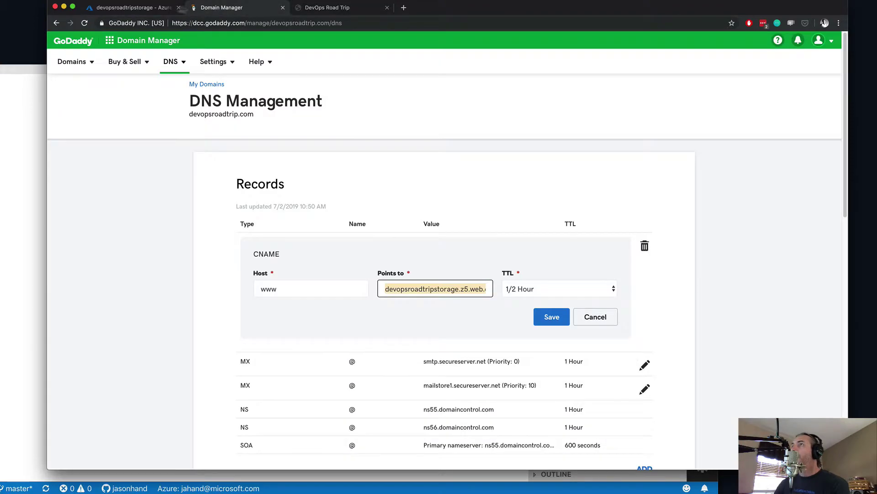
Return to the Azure portal and review the Custom domain, Static website and Azure CDN settings of devopsroadtripstorage
{"action": "left_click", "coordinate": [224, 9]}
{"action": "left_click", "coordinate": [147, 12]}
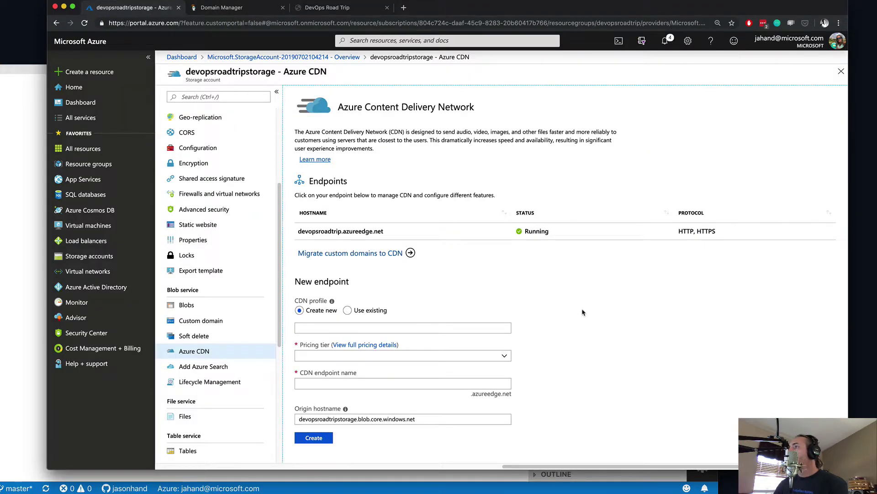
{"action": "left_click", "coordinate": [202, 322]}
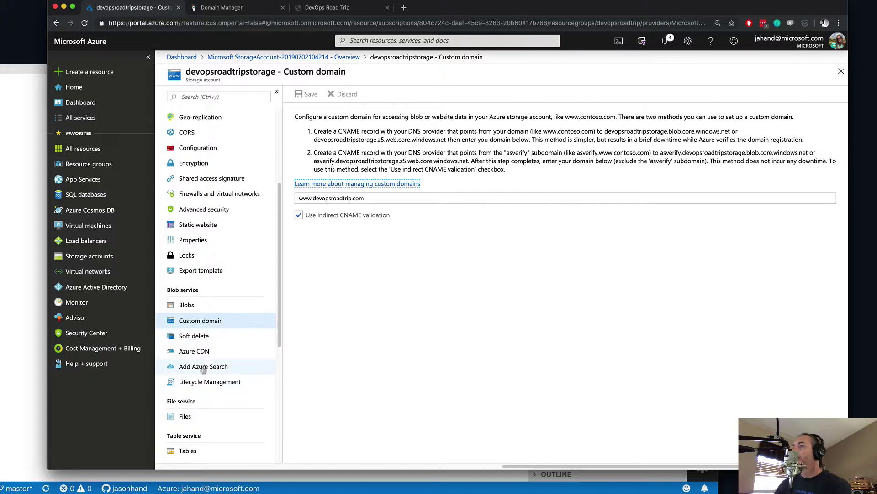
{"action": "scroll", "coordinate": [203, 369], "scroll_direction": "up", "scroll_amount": 5}
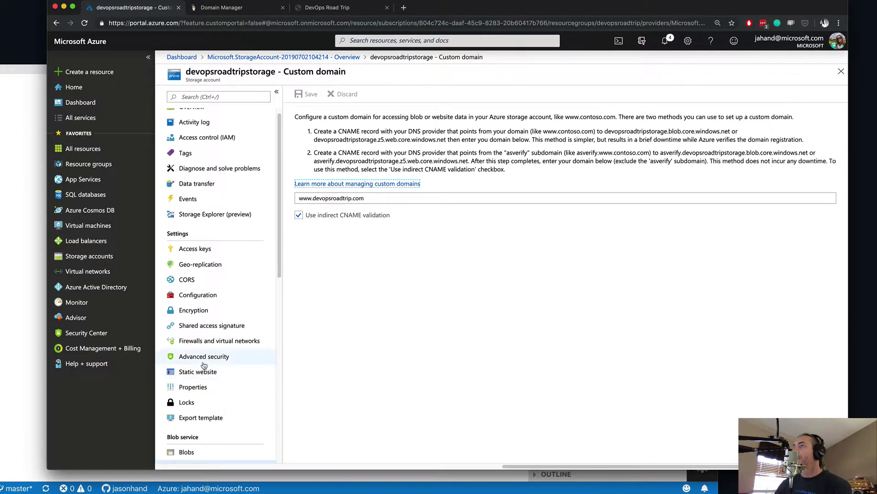
{"action": "scroll", "coordinate": [204, 365], "scroll_direction": "up", "scroll_amount": 1}
{"action": "left_click", "coordinate": [203, 382]}
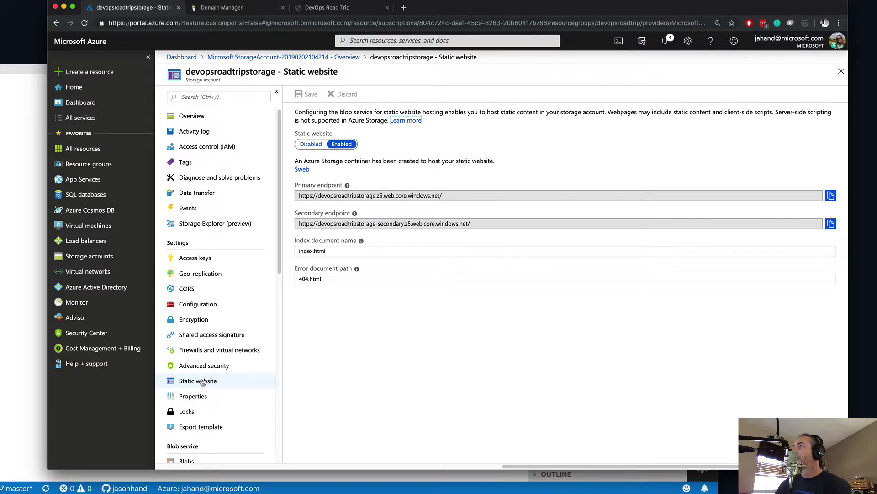
{"action": "scroll", "coordinate": [203, 388], "scroll_direction": "down", "scroll_amount": 3}
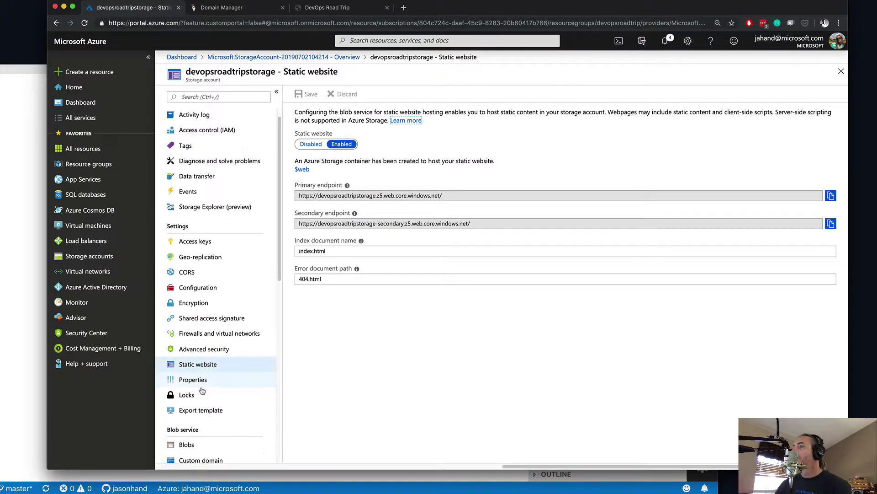
{"action": "left_click", "coordinate": [201, 379]}
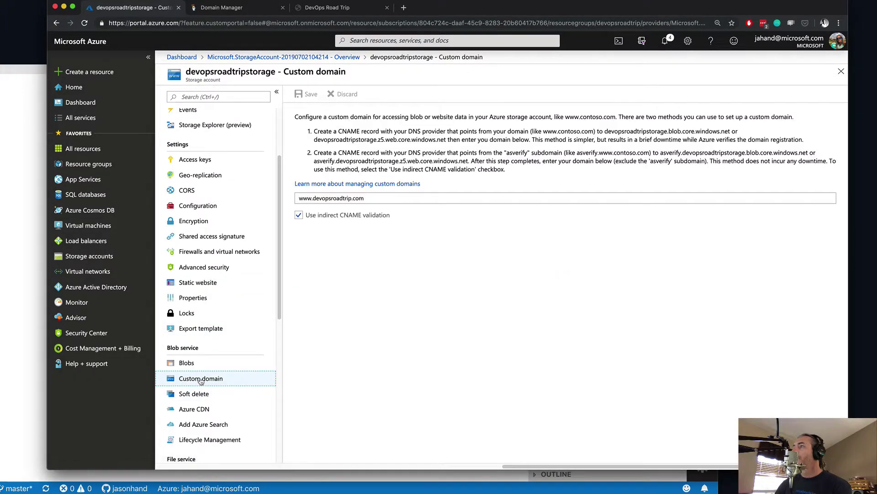
{"action": "left_click", "coordinate": [196, 409]}
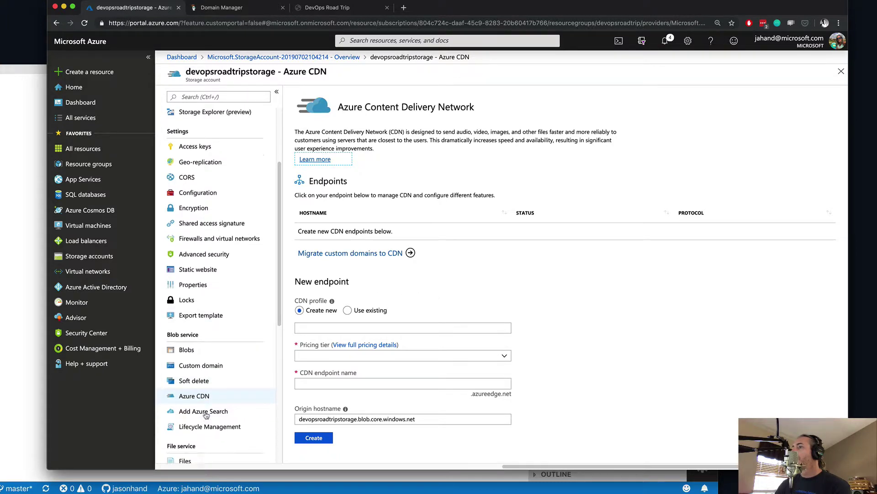
View the files in the $web container from the Static website settings, then return to those settings
{"action": "scroll", "coordinate": [210, 388], "scroll_direction": "down", "scroll_amount": 3}
{"action": "scroll", "coordinate": [210, 373], "scroll_direction": "down", "scroll_amount": 7}
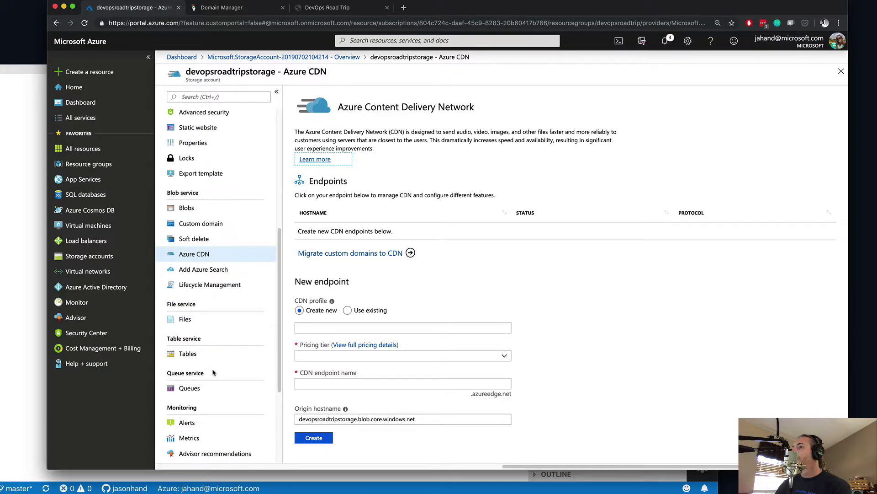
{"action": "scroll", "coordinate": [218, 346], "scroll_direction": "up", "scroll_amount": 10}
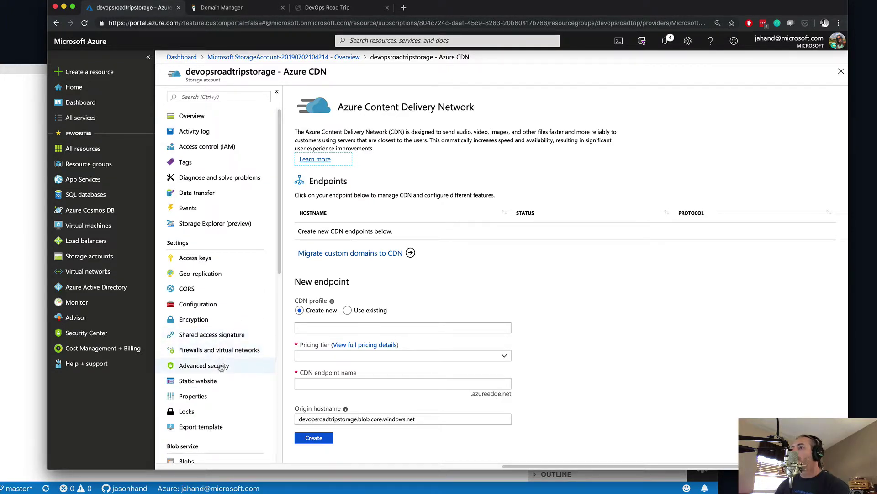
{"action": "scroll", "coordinate": [213, 381], "scroll_direction": "down", "scroll_amount": 2}
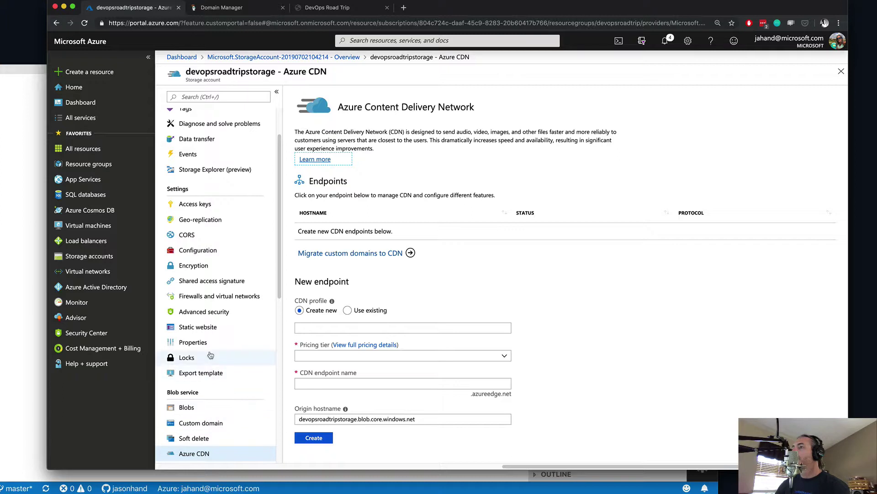
{"action": "left_click", "coordinate": [208, 328]}
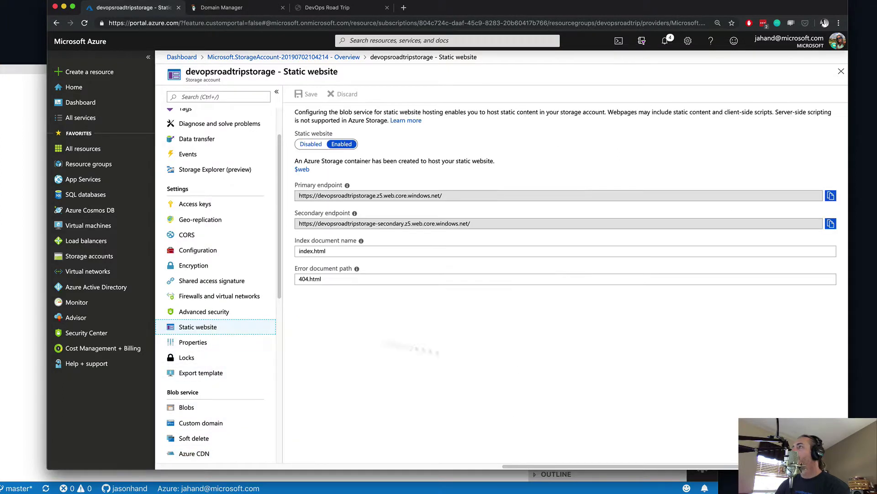
{"action": "left_click", "coordinate": [303, 170]}
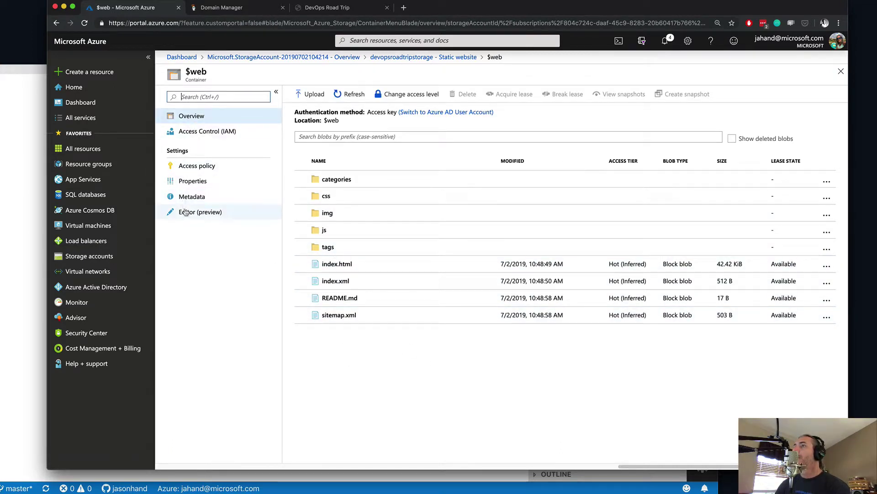
{"action": "left_click", "coordinate": [411, 57]}
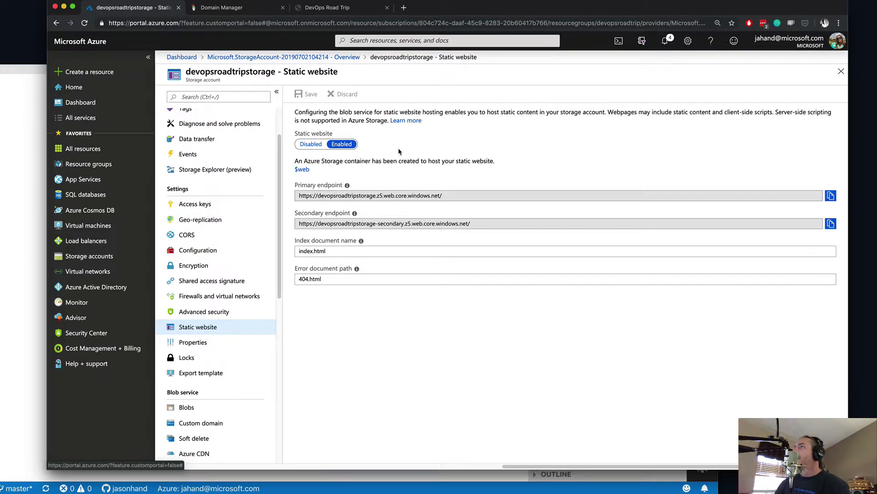
Recheck the storage account's Custom domain settings and its Azure CDN endpoints
{"action": "scroll", "coordinate": [214, 359], "scroll_direction": "down", "scroll_amount": 5}
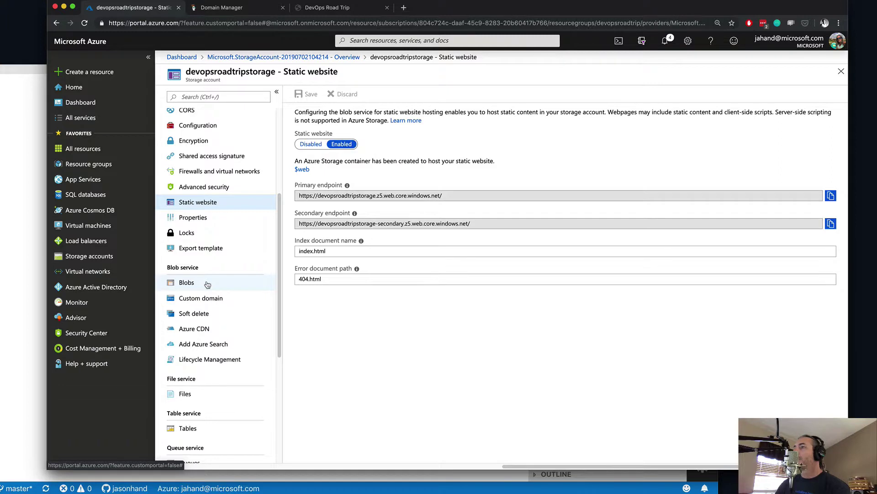
{"action": "left_click", "coordinate": [207, 299]}
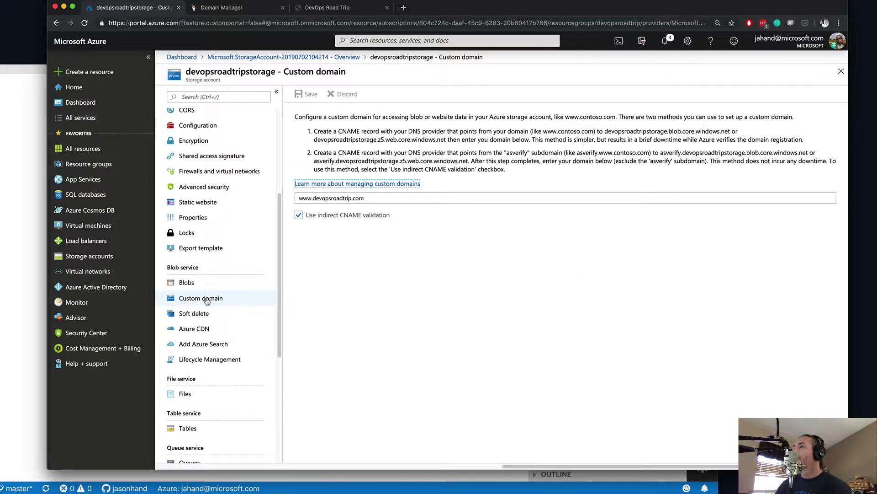
{"action": "left_click", "coordinate": [203, 329]}
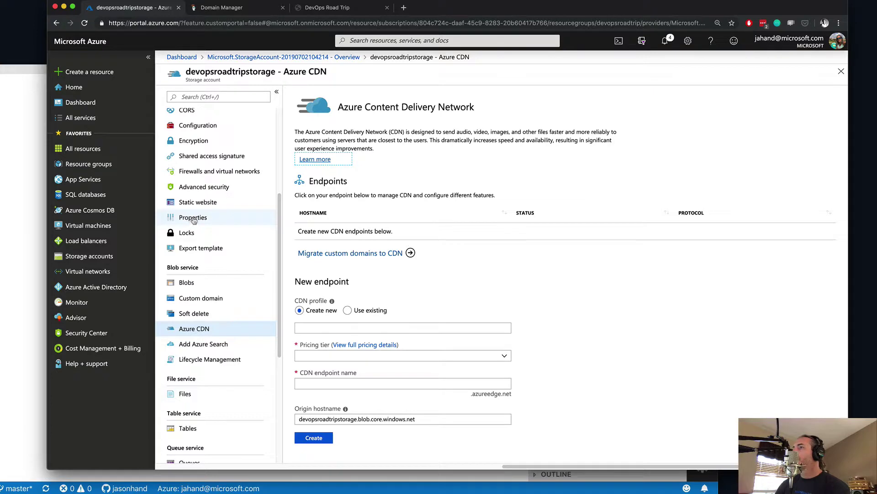
{"action": "scroll", "coordinate": [196, 256], "scroll_direction": "down", "scroll_amount": 5}
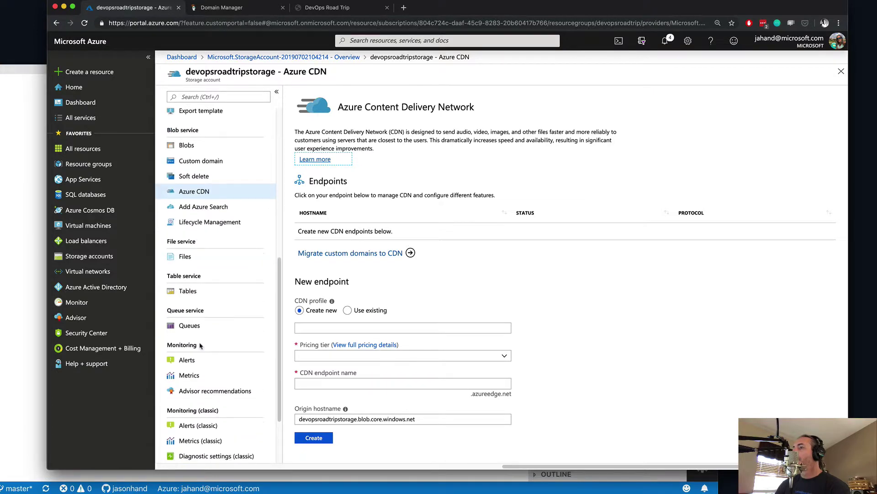
{"action": "scroll", "coordinate": [200, 346], "scroll_direction": "down", "scroll_amount": 3}
Revisit the Static website settings and open the list of blob containers in devopsroadtripstorage
{"action": "scroll", "coordinate": [200, 345], "scroll_direction": "up", "scroll_amount": 10}
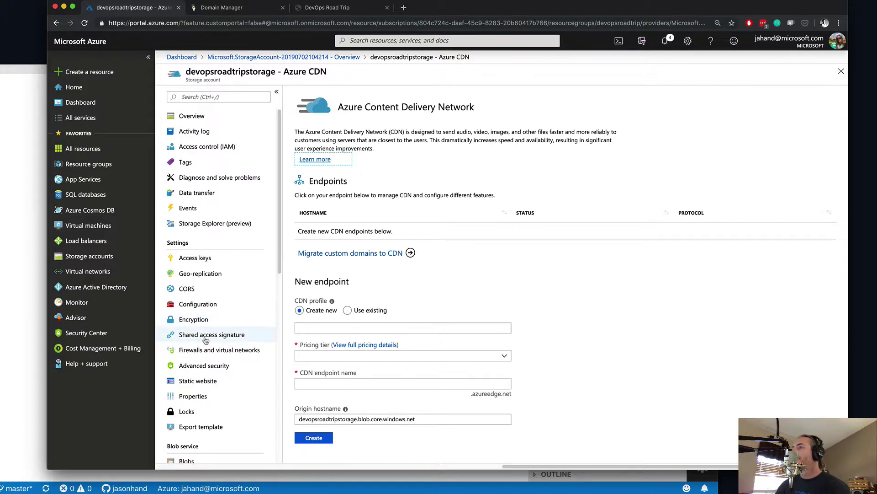
{"action": "scroll", "coordinate": [204, 361], "scroll_direction": "down", "scroll_amount": 1}
{"action": "left_click", "coordinate": [202, 377]}
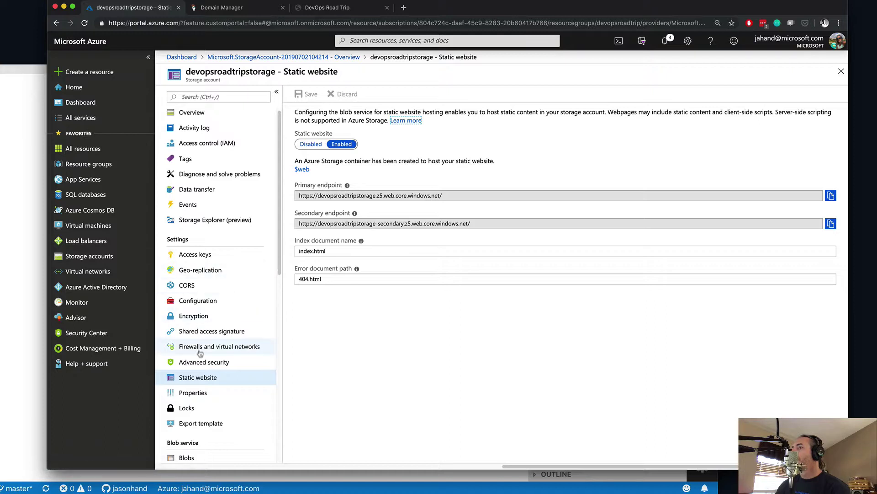
{"action": "scroll", "coordinate": [200, 338], "scroll_direction": "down", "scroll_amount": 5}
{"action": "left_click", "coordinate": [194, 291]}
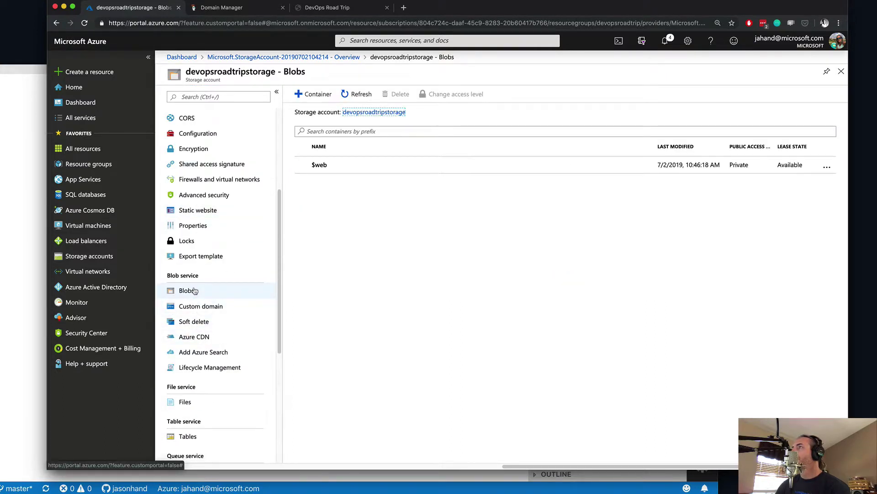
View the files in the $web container, then return to the storage account's blob container list
{"action": "left_click", "coordinate": [355, 167]}
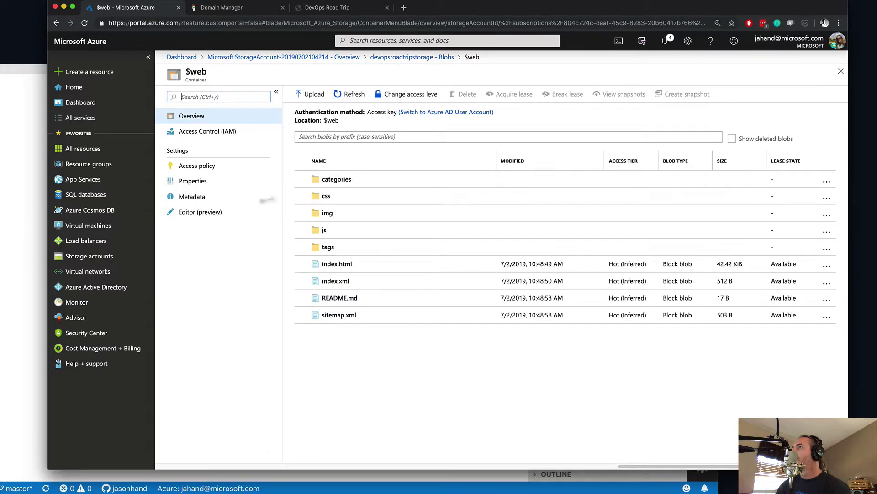
{"action": "left_click", "coordinate": [204, 182]}
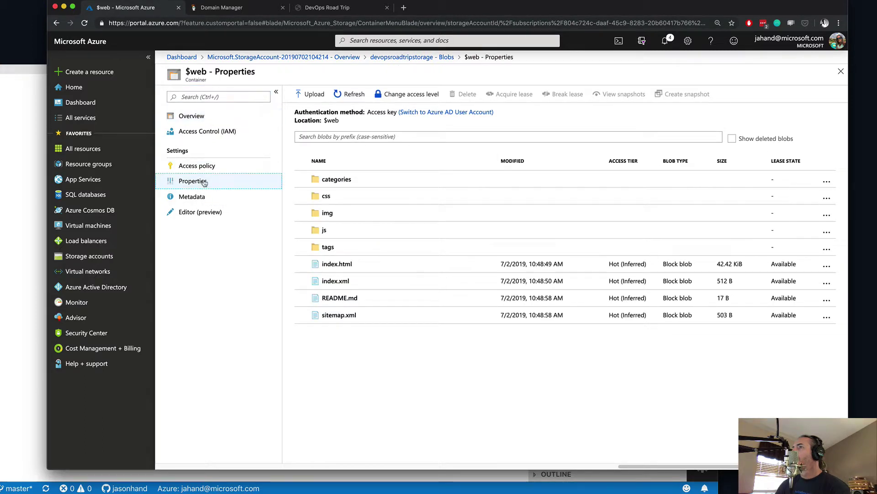
{"action": "left_click", "coordinate": [428, 64]}
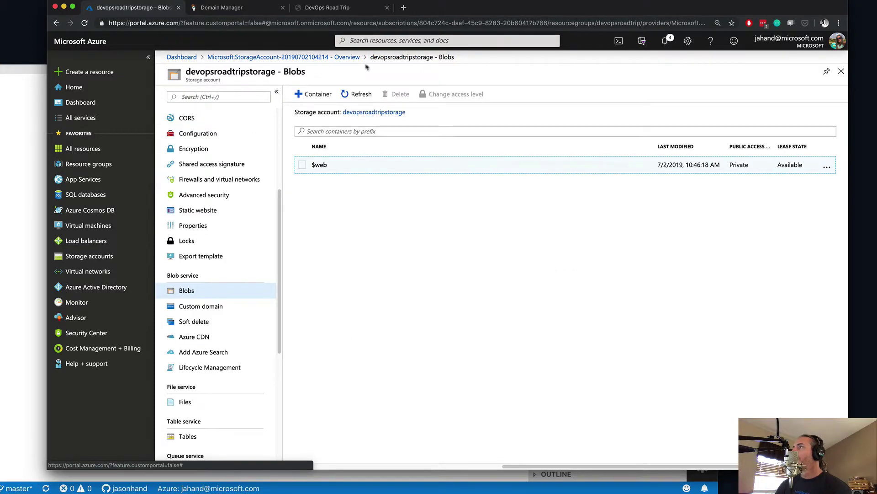
Leave the storage account and open the devopsroadtrip resource group to review its resources
{"action": "left_click", "coordinate": [347, 57]}
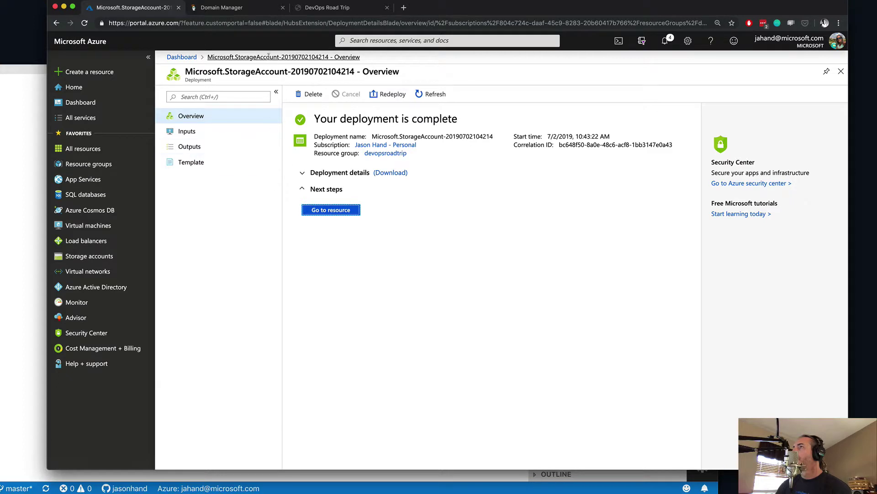
{"action": "left_click", "coordinate": [182, 57]}
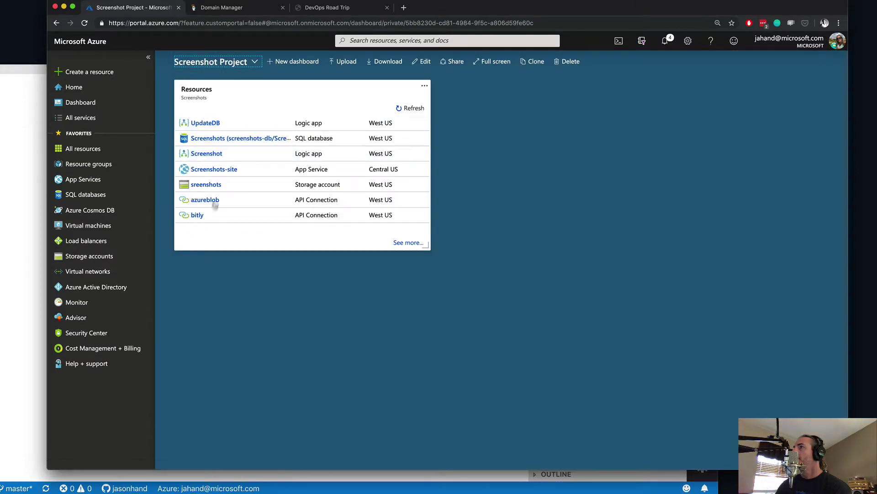
{"action": "left_click", "coordinate": [89, 164]}
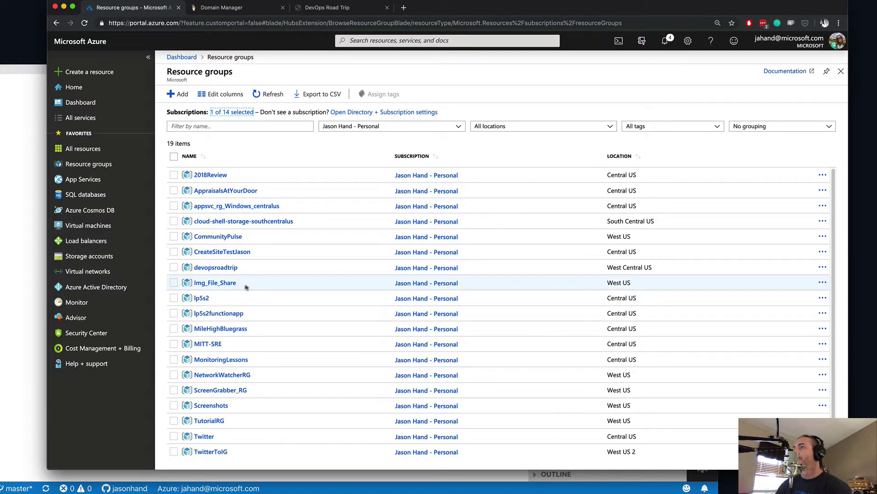
{"action": "left_click", "coordinate": [221, 264]}
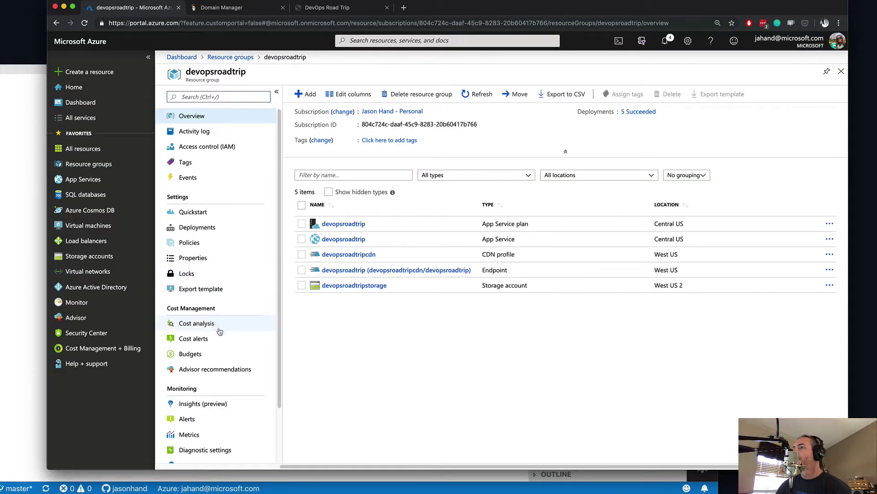
{"action": "scroll", "coordinate": [217, 343], "scroll_direction": "down", "scroll_amount": 2}
{"action": "scroll", "coordinate": [206, 389], "scroll_direction": "down", "scroll_amount": 1}
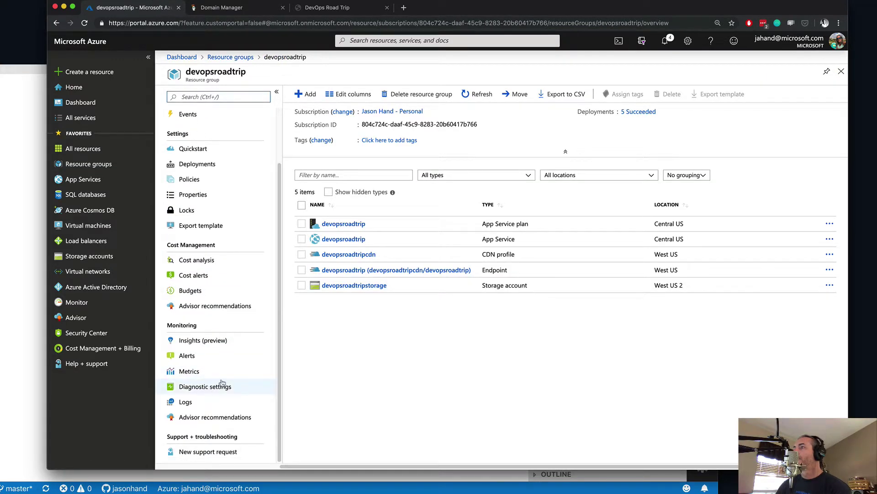
Open the devopsroadtripstorage account from the resource group and review its Static website settings
{"action": "left_click", "coordinate": [354, 286]}
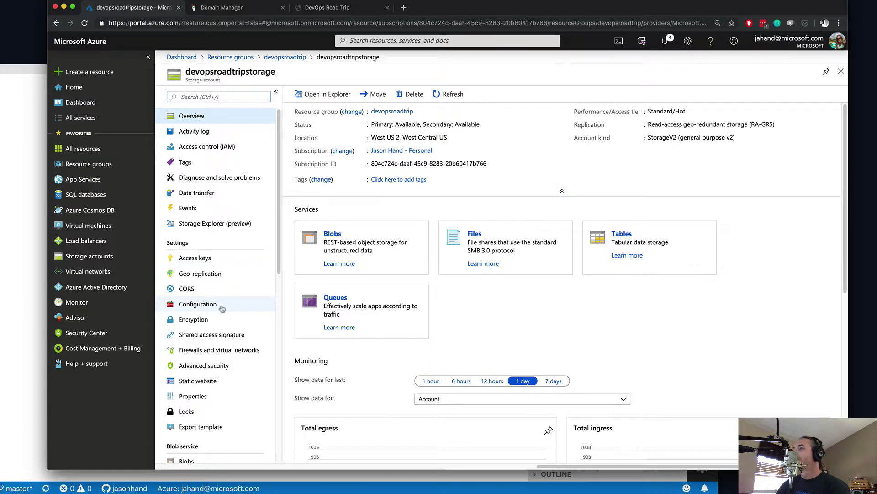
{"action": "scroll", "coordinate": [218, 321], "scroll_direction": "down", "scroll_amount": 1}
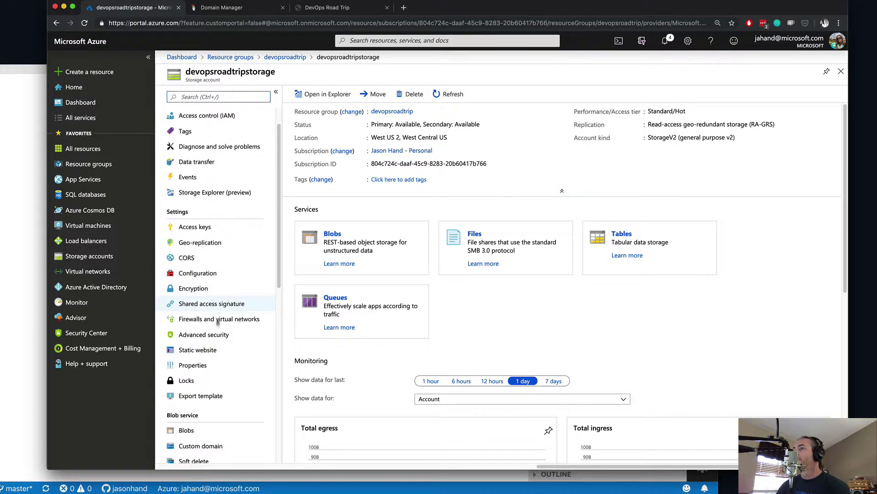
{"action": "left_click", "coordinate": [196, 351]}
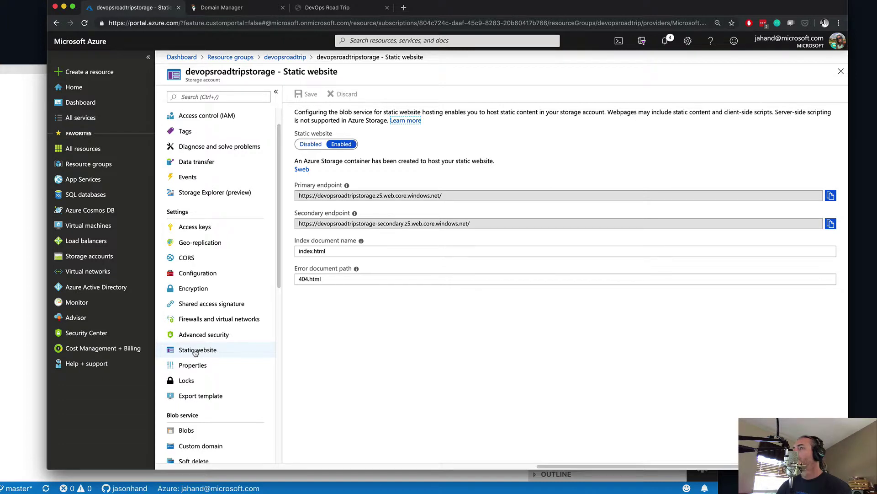
Review the storage account's Custom domain settings and briefly open the documentation on managing custom domains
{"action": "scroll", "coordinate": [195, 353], "scroll_direction": "down", "scroll_amount": 1}
{"action": "left_click", "coordinate": [200, 437]}
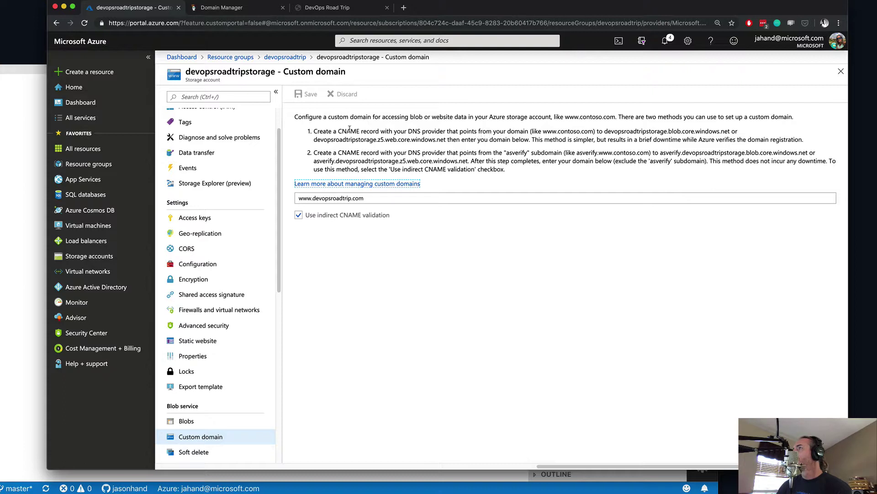
{"action": "left_click", "coordinate": [346, 183]}
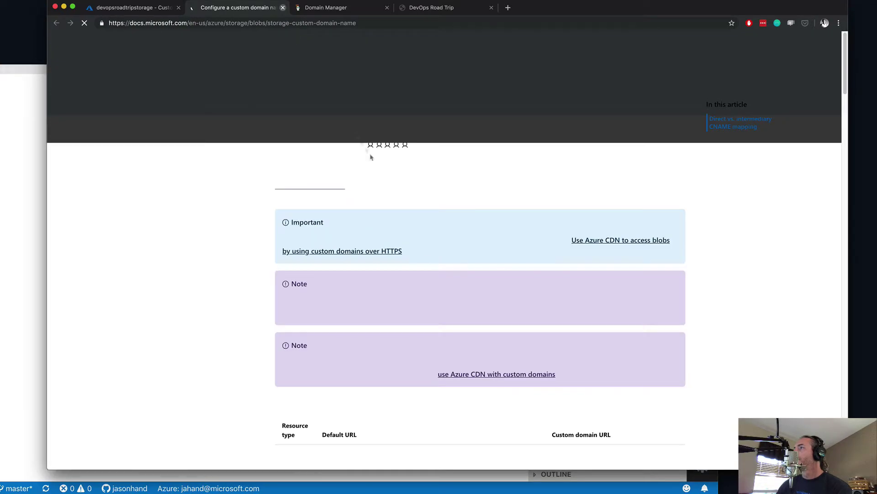
{"action": "key", "text": "super+w"}
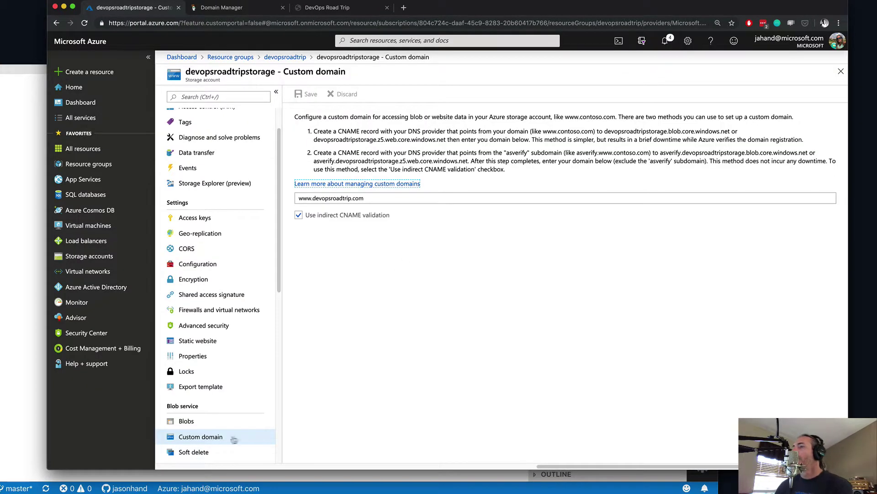
Check the storage account's Azure CDN settings for existing endpoints
{"action": "scroll", "coordinate": [231, 439], "scroll_direction": "down", "scroll_amount": 3}
{"action": "left_click", "coordinate": [203, 421]}
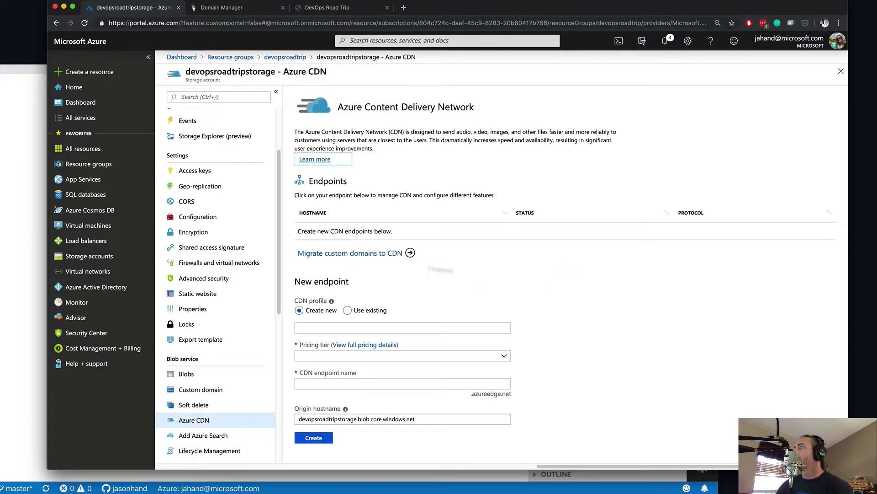
{"action": "left_click", "coordinate": [538, 274]}
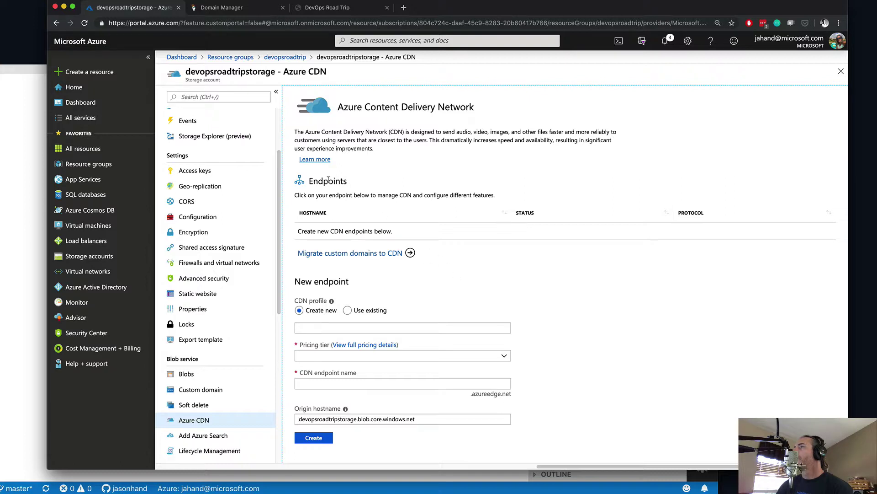
{"action": "left_click", "coordinate": [332, 216]}
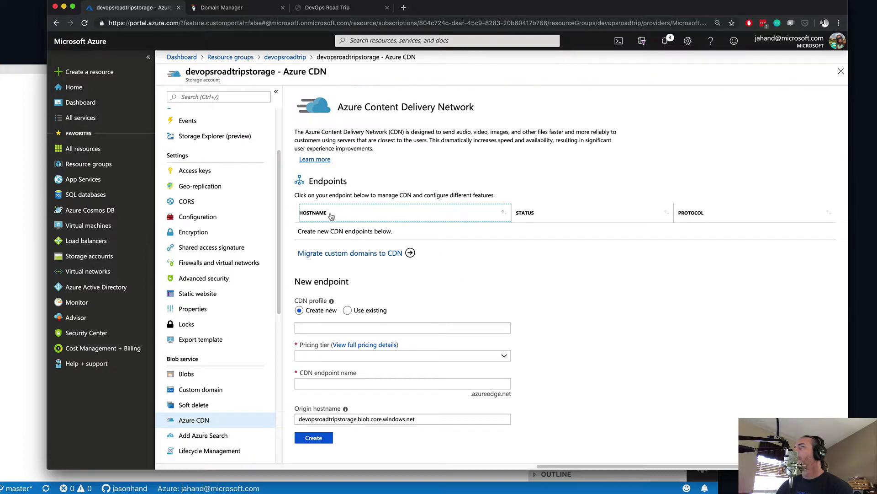
{"action": "left_click", "coordinate": [331, 216]}
Look at the Add Azure Search and Lifecycle Management settings, then return to Azure CDN
{"action": "left_click", "coordinate": [221, 434]}
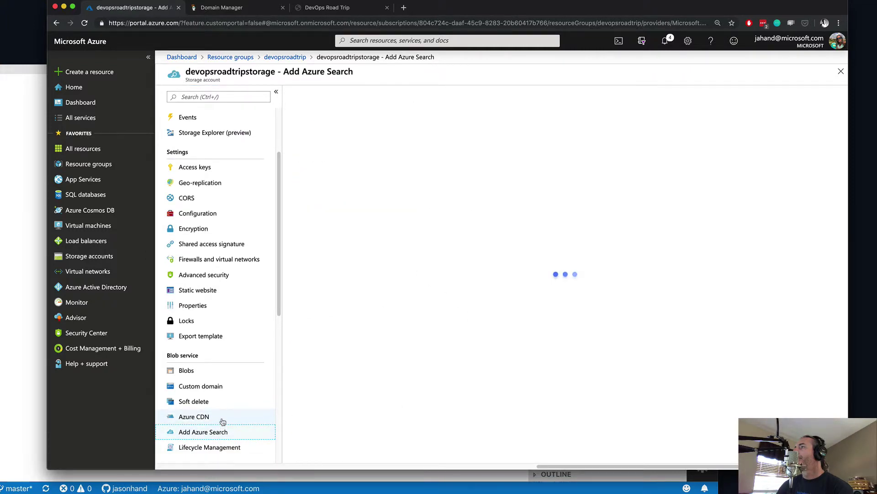
{"action": "left_click", "coordinate": [215, 434]}
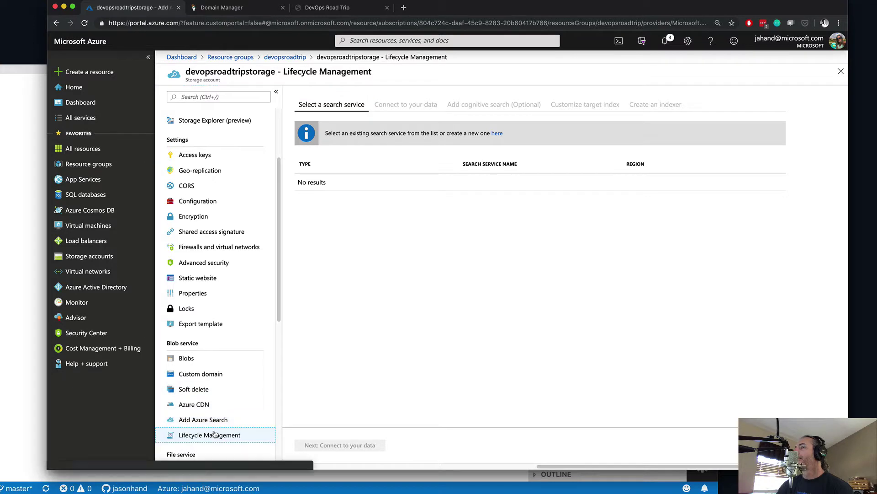
{"action": "left_click", "coordinate": [196, 405]}
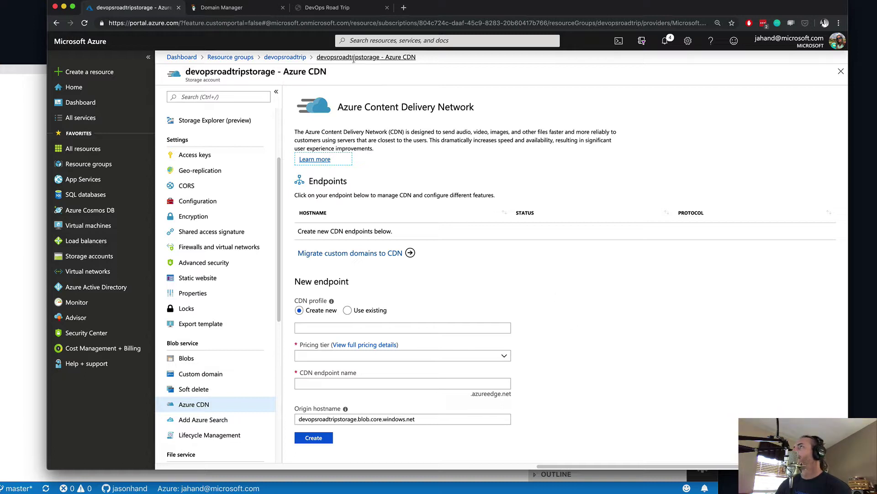
{"action": "left_click", "coordinate": [327, 8]}
{"action": "left_click", "coordinate": [237, 22]}
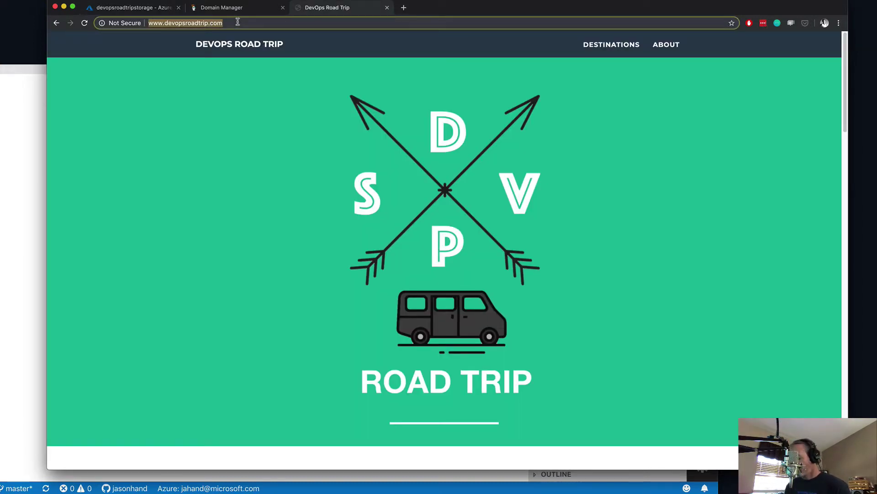
{"action": "type", "text": "www.devop"}
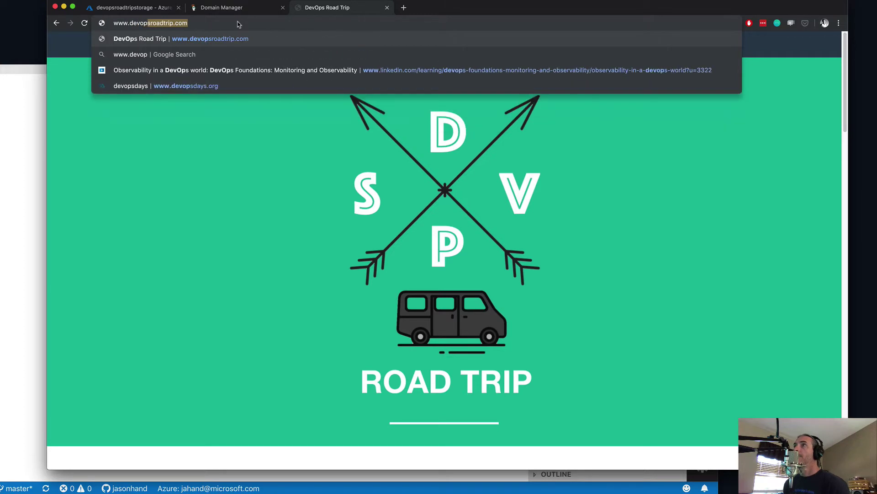
{"action": "key", "text": "Return"}
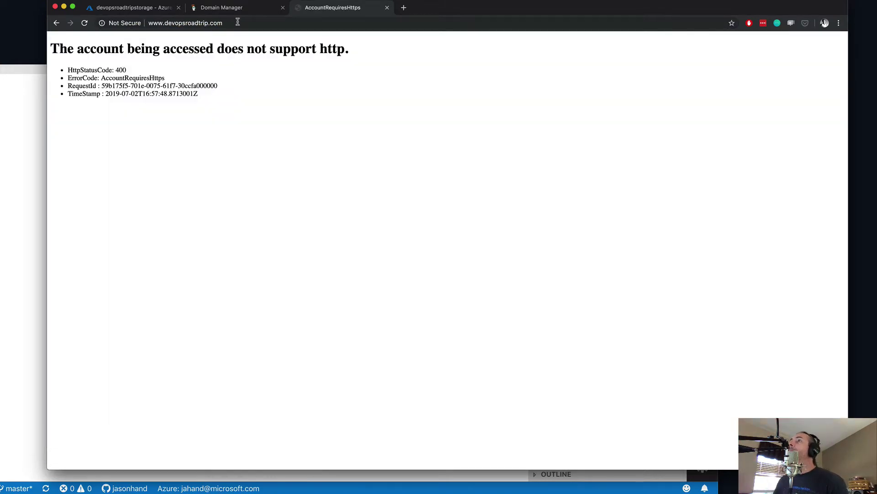
Check the www CNAME record in GoDaddy's DNS management, then inspect the origin hostname in the Azure CDN endpoint form
{"action": "left_click", "coordinate": [241, 9]}
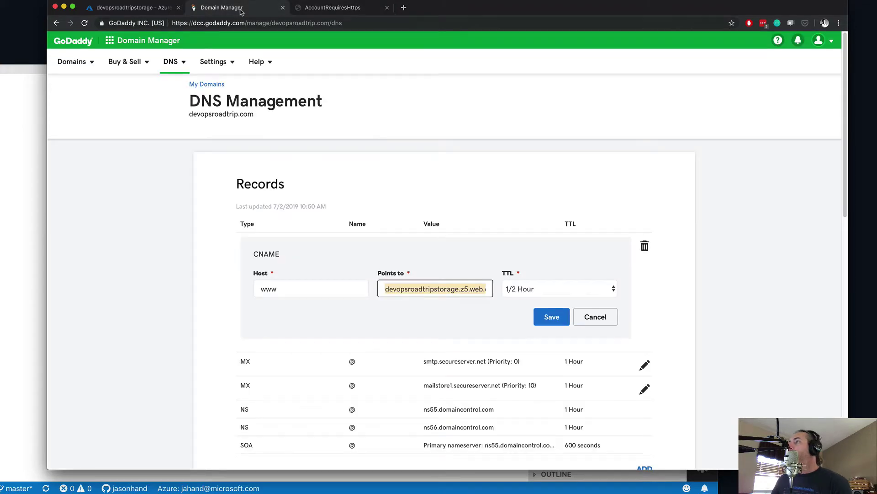
{"action": "left_click", "coordinate": [135, 8]}
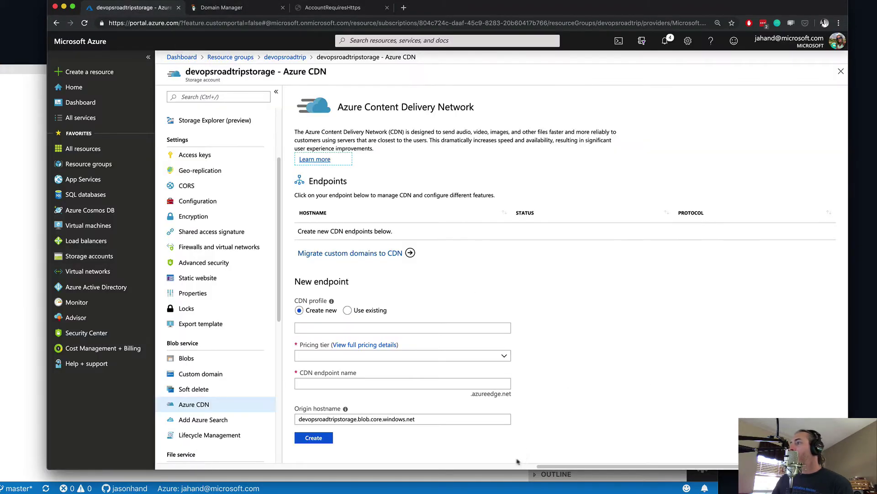
{"action": "left_click", "coordinate": [425, 418]}
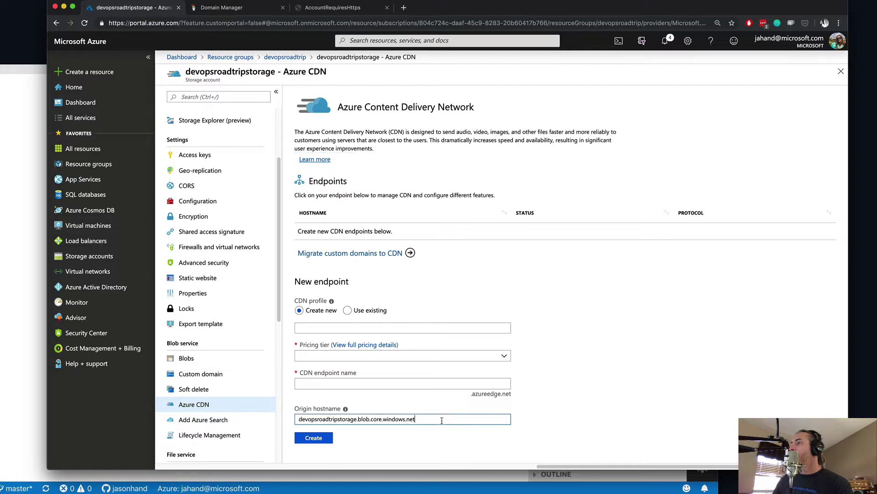
{"action": "left_click", "coordinate": [441, 247]}
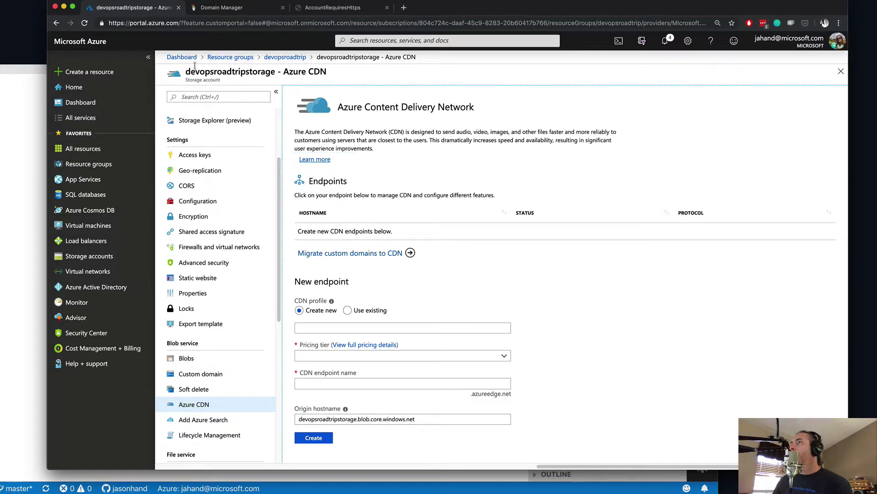
Reopen the Azure CDN settings of devopsroadtripstorage from its resource group and view the guidance on migrating custom domains to CDN
{"action": "left_click", "coordinate": [284, 59]}
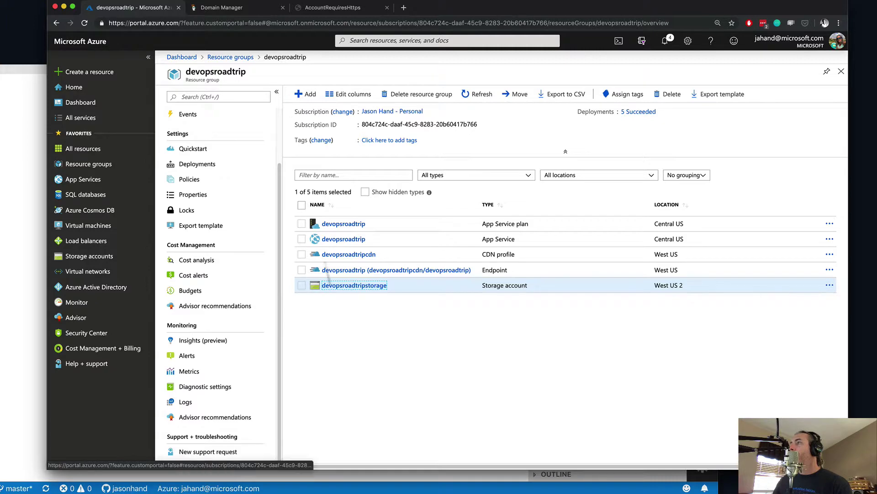
{"action": "left_click", "coordinate": [356, 287]}
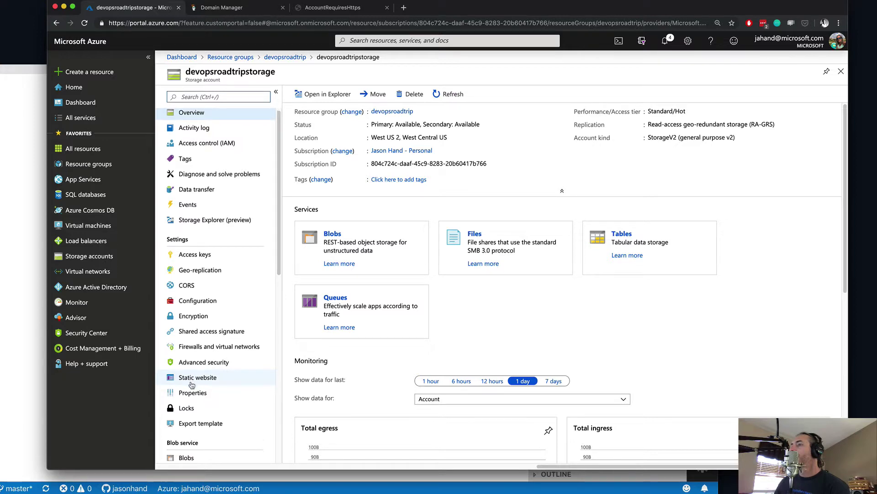
{"action": "scroll", "coordinate": [191, 386], "scroll_direction": "down", "scroll_amount": 3}
{"action": "left_click", "coordinate": [192, 384]}
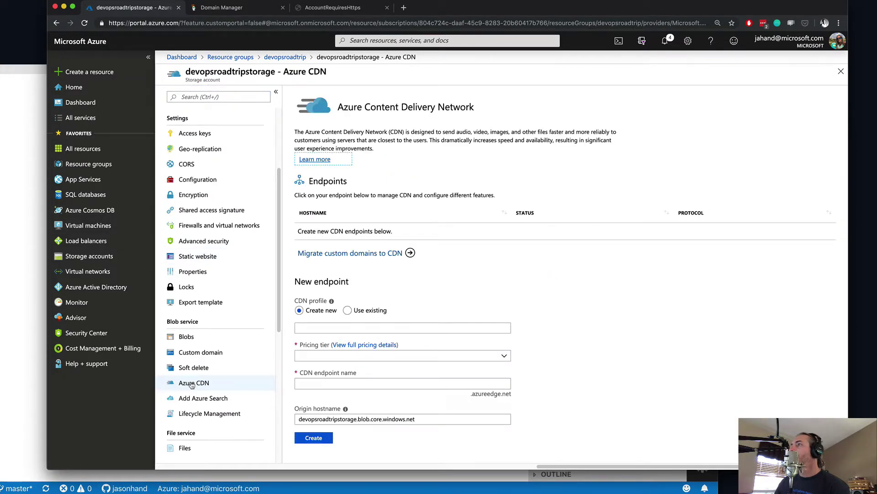
{"action": "left_click", "coordinate": [369, 255]}
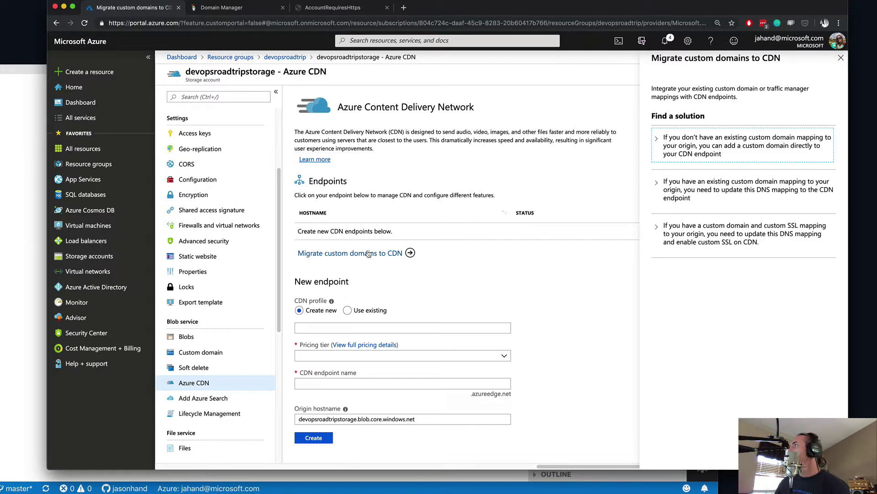
Choose the existing CDN profile devopsroadtripcdn for the new endpoint and close the custom domain migration guidance
{"action": "left_click", "coordinate": [364, 310]}
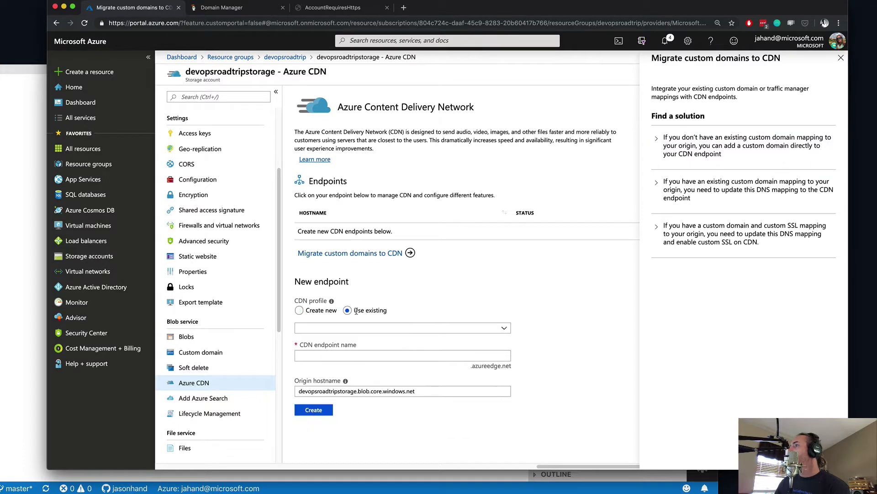
{"action": "left_click", "coordinate": [398, 335]}
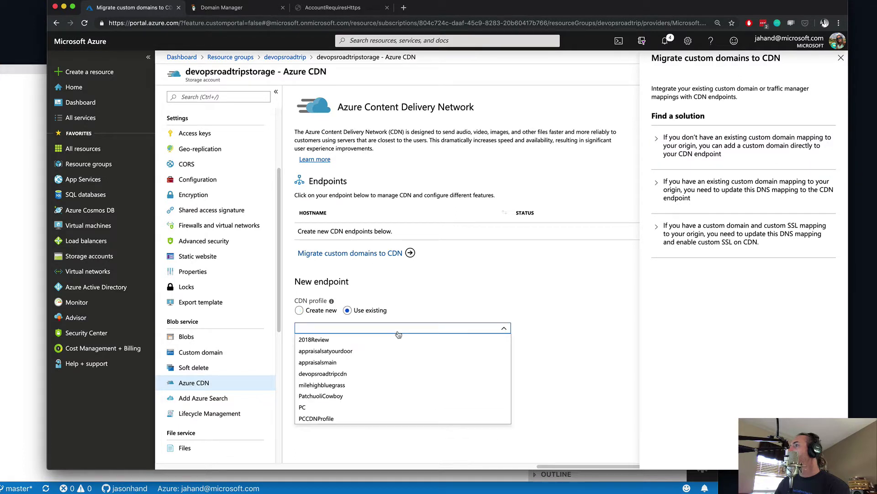
{"action": "left_click", "coordinate": [342, 374]}
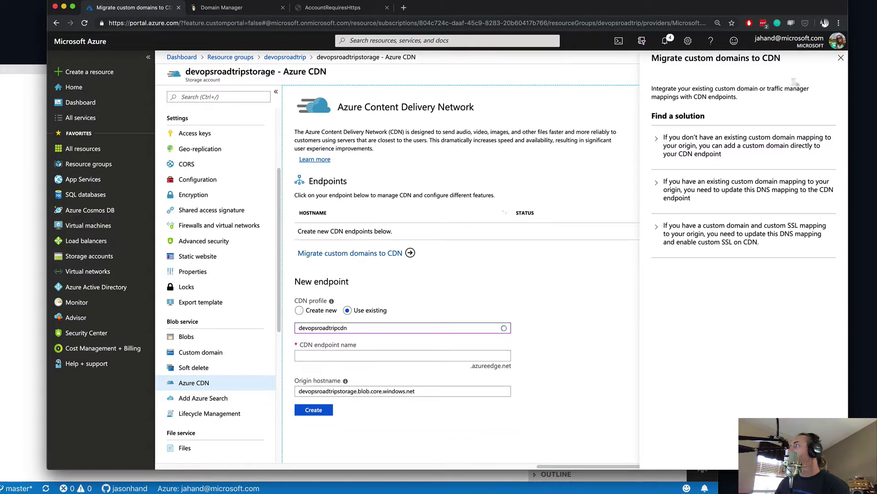
{"action": "left_click", "coordinate": [841, 58]}
{"action": "left_click", "coordinate": [340, 357]}
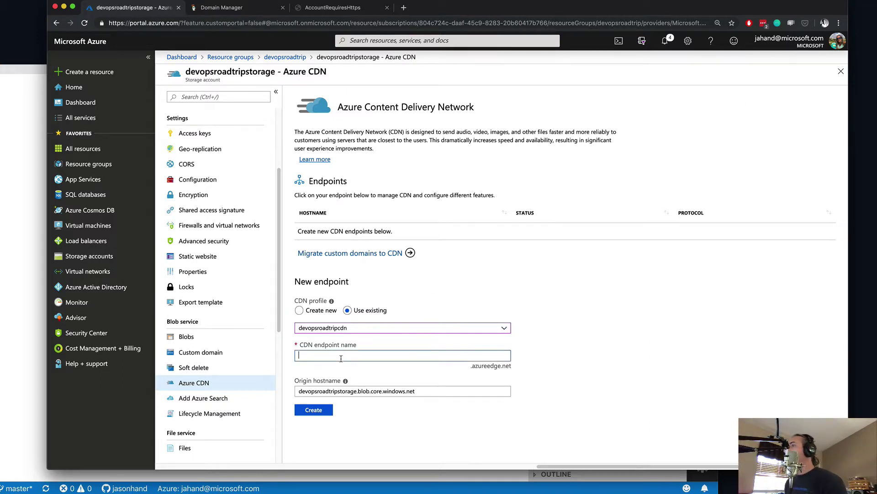
{"action": "left_click", "coordinate": [233, 8]}
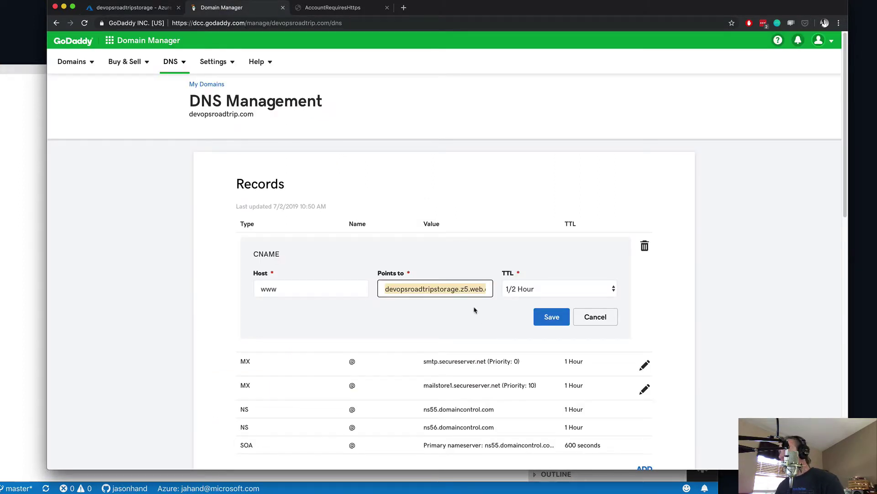
{"action": "left_click", "coordinate": [403, 8]}
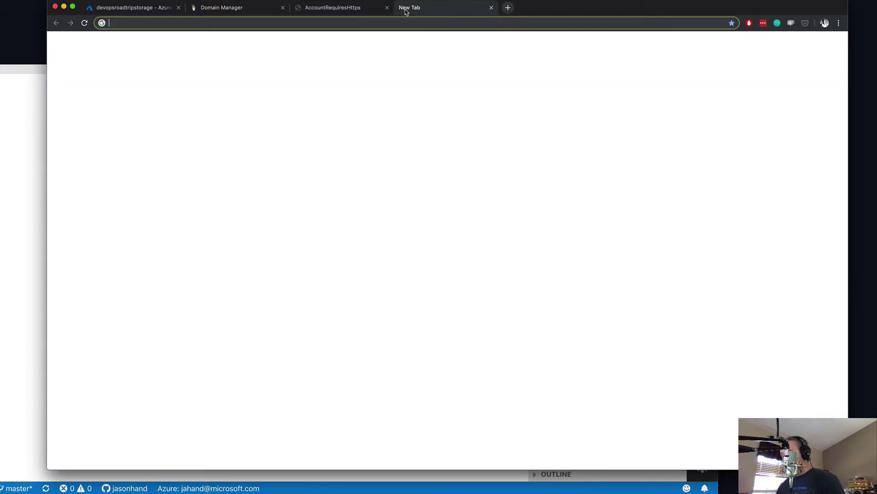
{"action": "type", "text": "devopsroadtripstorage.z5.web.core.windows.net"}
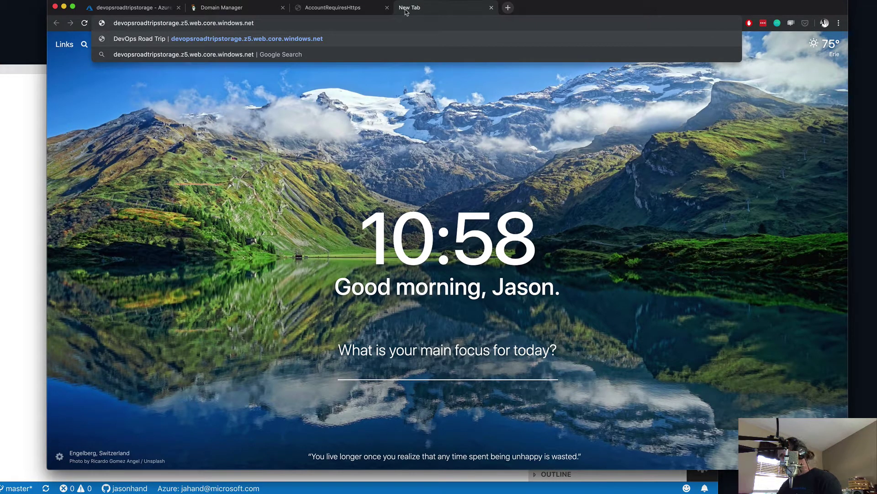
{"action": "key", "text": "Return"}
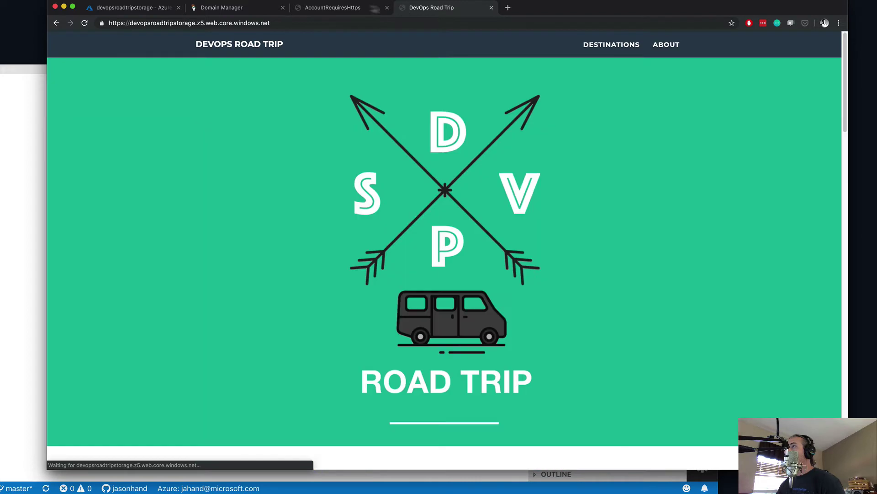
{"action": "left_click", "coordinate": [339, 8]}
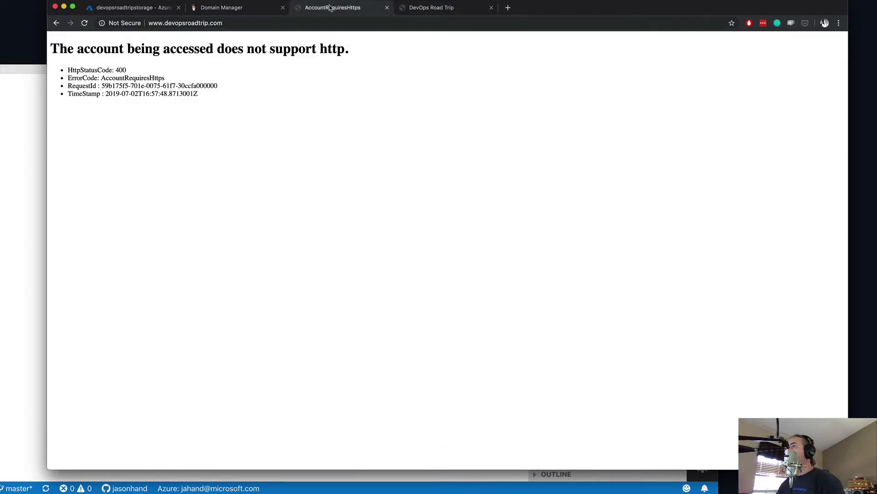
{"action": "left_click", "coordinate": [246, 8]}
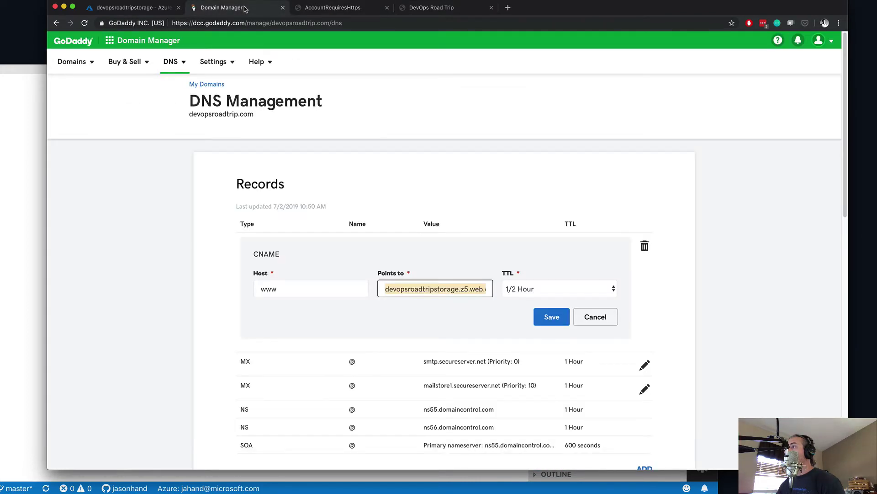
Set the new CDN endpoint's origin hostname to devopsroadtripstorage.z5.web.core.windows.net in the Azure portal
{"action": "left_click", "coordinate": [134, 8]}
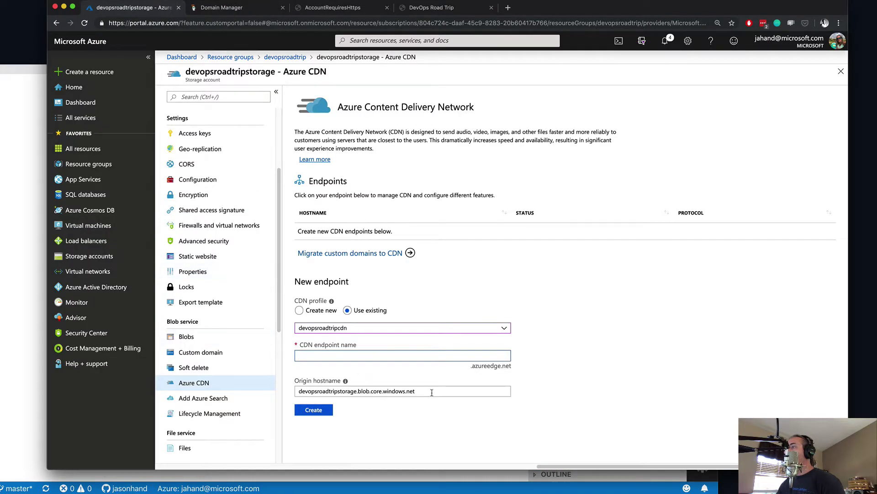
{"action": "left_click_drag", "start_coordinate": [425, 392], "coordinate": [288, 395]}
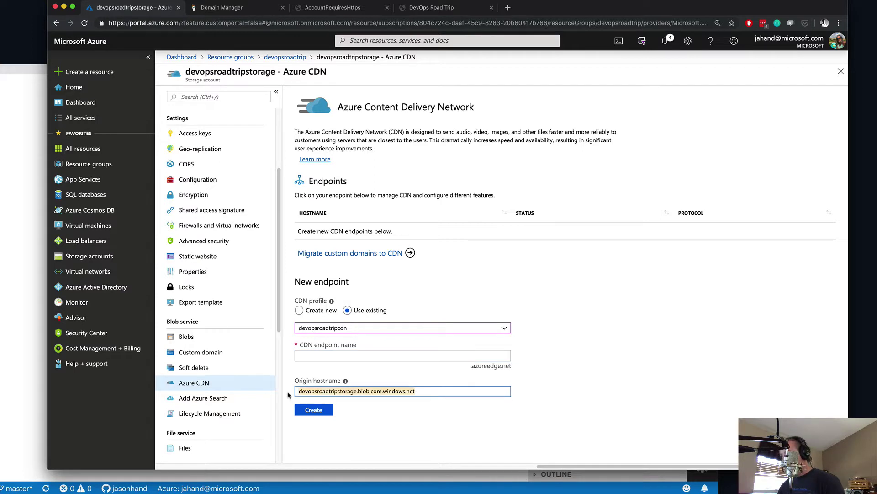
{"action": "type", "text": "devopsroadtripstorage.z5.web.core.windows.net"}
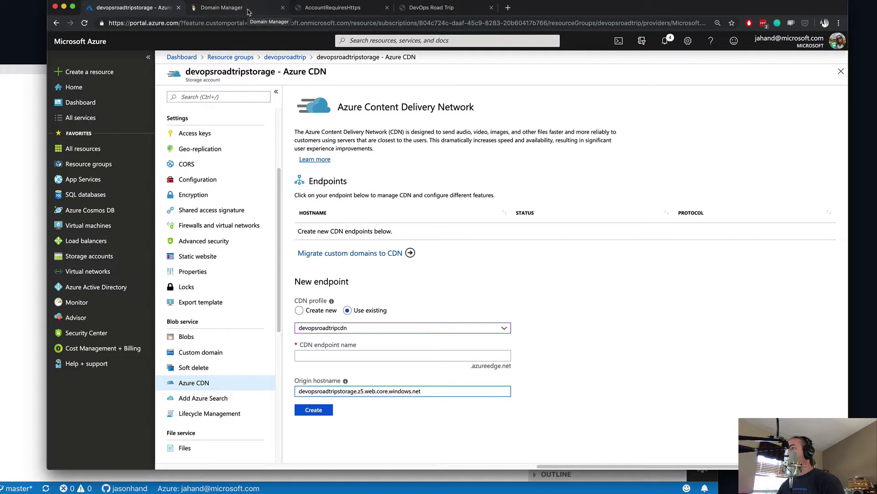
Name the new CDN endpoint devopsroadtrip-cdn
{"action": "left_click", "coordinate": [366, 355]}
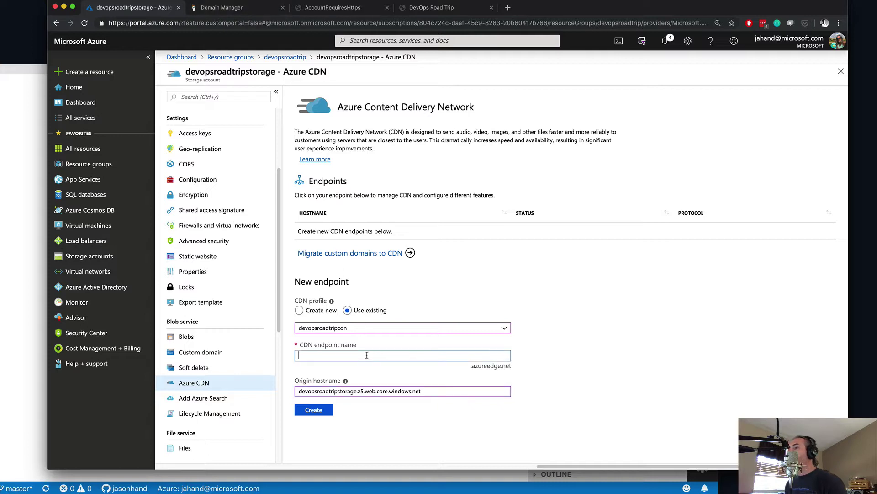
{"action": "type", "text": "devopsroadtrip"}
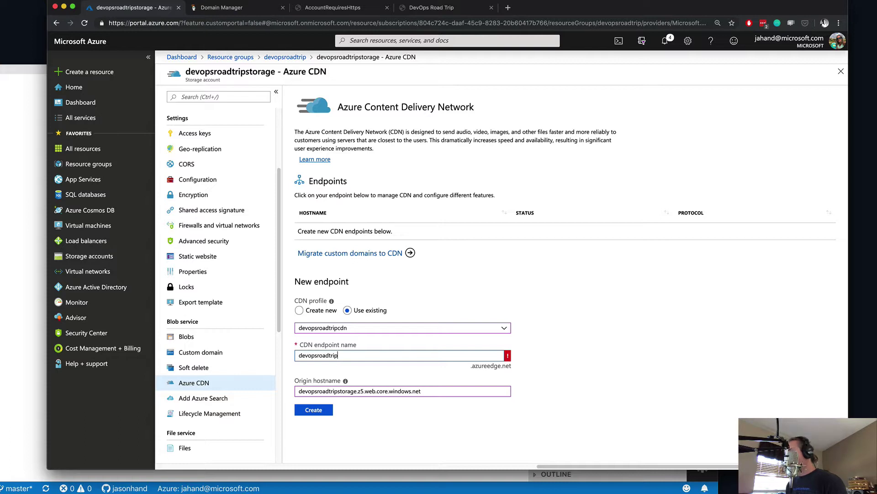
{"action": "type", "text": "-"}
{"action": "key", "text": "BackSpace"}
{"action": "key", "text": "BackSpace"}
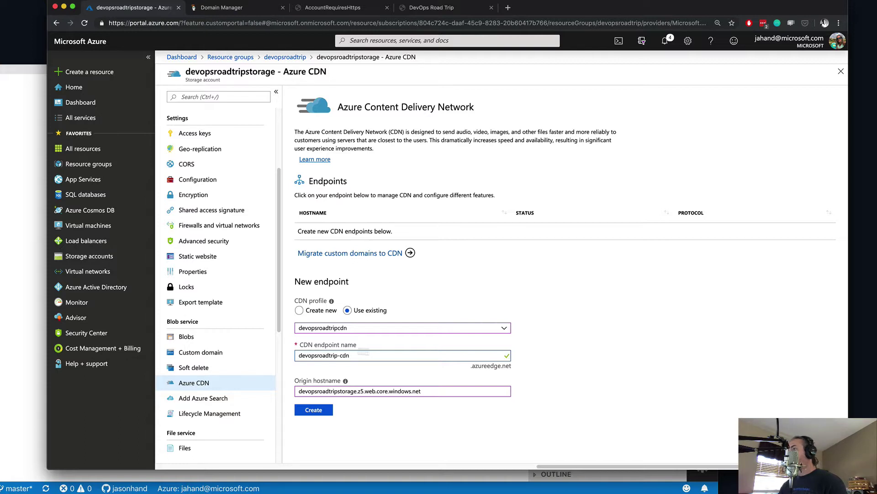
Copy the endpoint name devopsroadtrip-cdn into the target of the www CNAME record in GoDaddy, replacing the storage hostname
{"action": "left_click_drag", "start_coordinate": [350, 356], "coordinate": [295, 361]}
{"action": "key", "text": "super+c"}
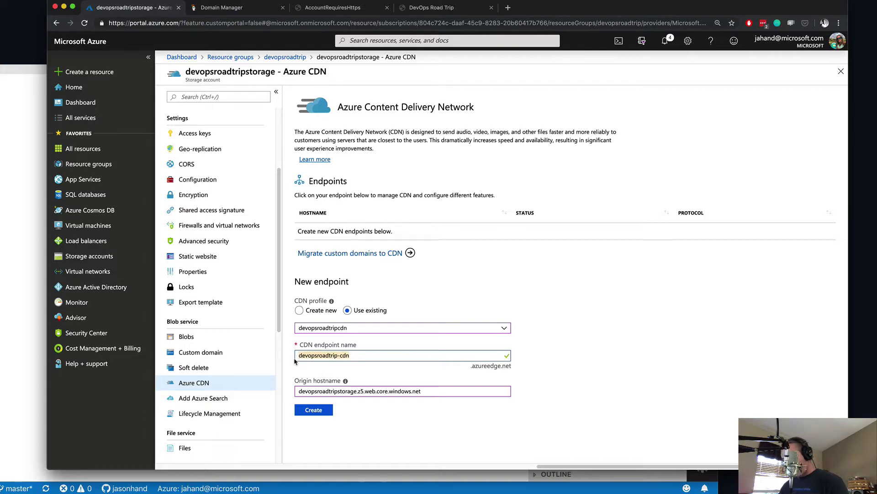
{"action": "left_click", "coordinate": [347, 8]}
{"action": "left_click", "coordinate": [229, 8]}
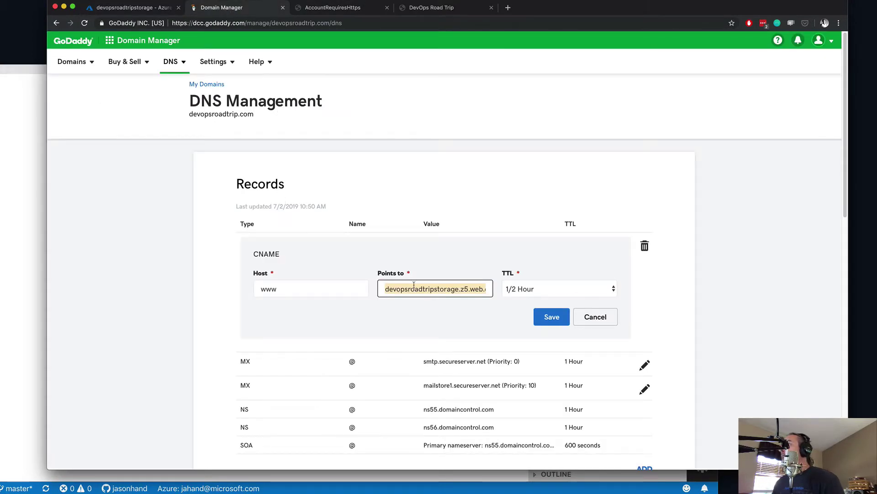
{"action": "key", "text": "super+v"}
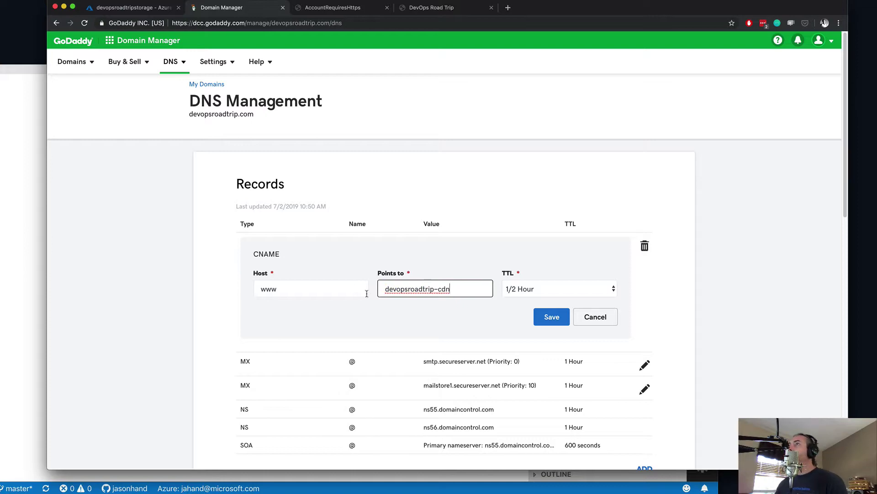
Copy the .azureedge.net suffix from the Azure endpoint form, append it to the www CNAME target in GoDaddy, and save the record
{"action": "left_click", "coordinate": [135, 8]}
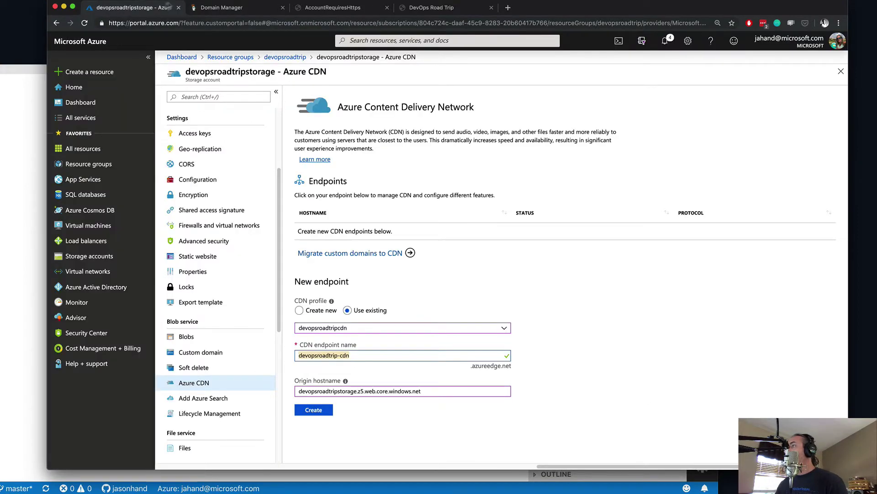
{"action": "left_click_drag", "start_coordinate": [472, 367], "coordinate": [515, 368]}
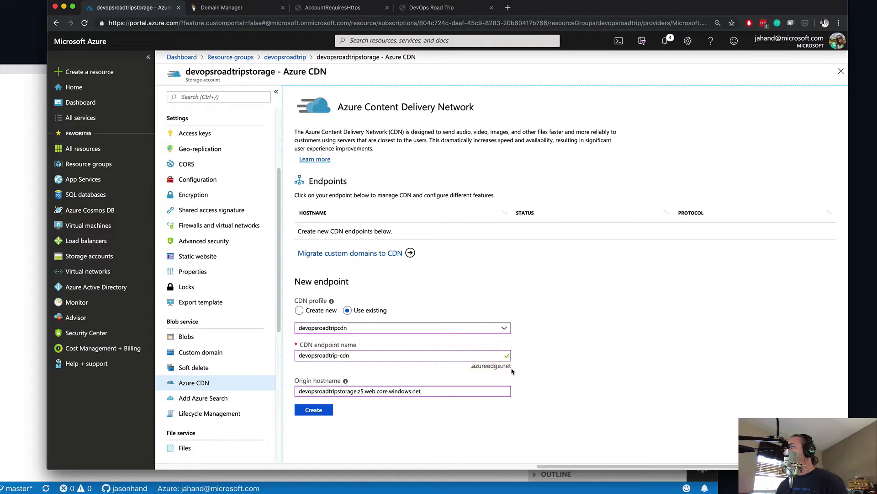
{"action": "triple_click", "coordinate": [512, 369]}
{"action": "key", "text": "super+c"}
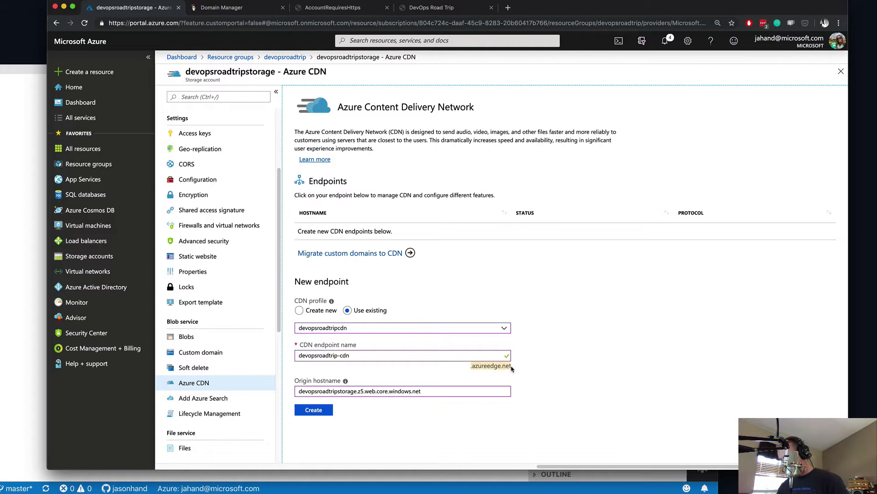
{"action": "left_click", "coordinate": [240, 9]}
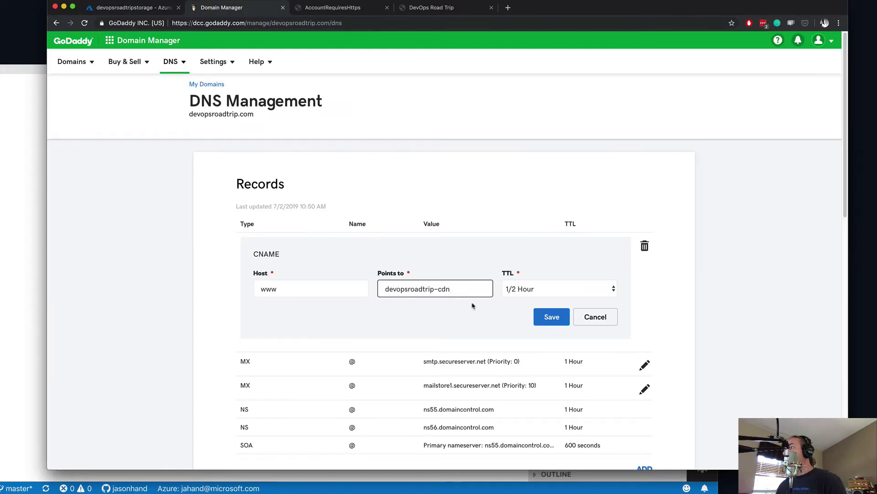
{"action": "key", "text": "super+v"}
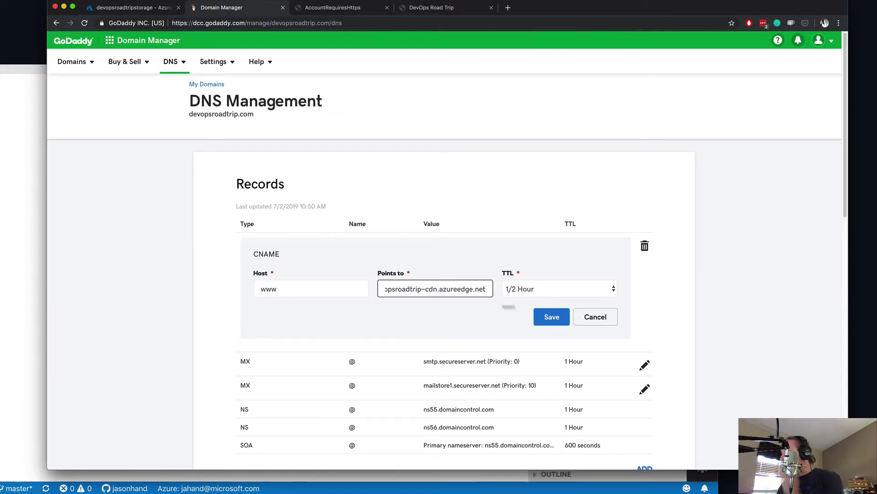
{"action": "left_click", "coordinate": [559, 317]}
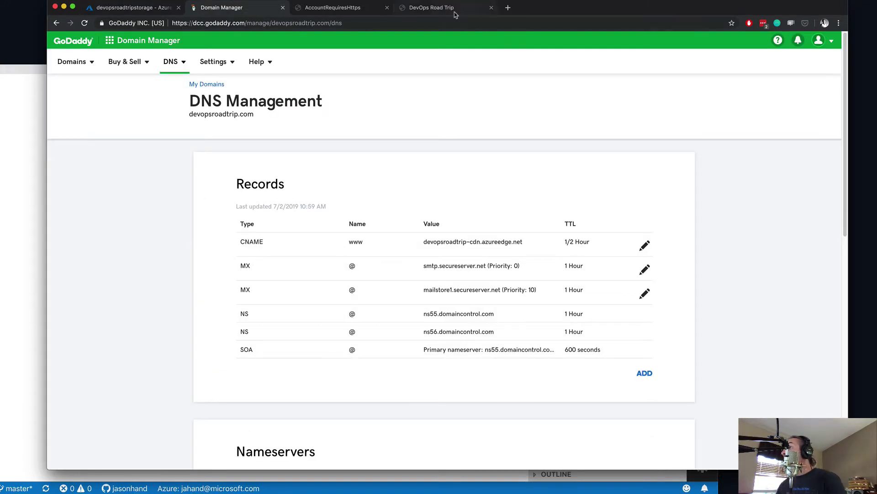
Return to the Azure CDN settings in the portal and create the devopsroadtrip-cdn endpoint
{"action": "left_click", "coordinate": [338, 11]}
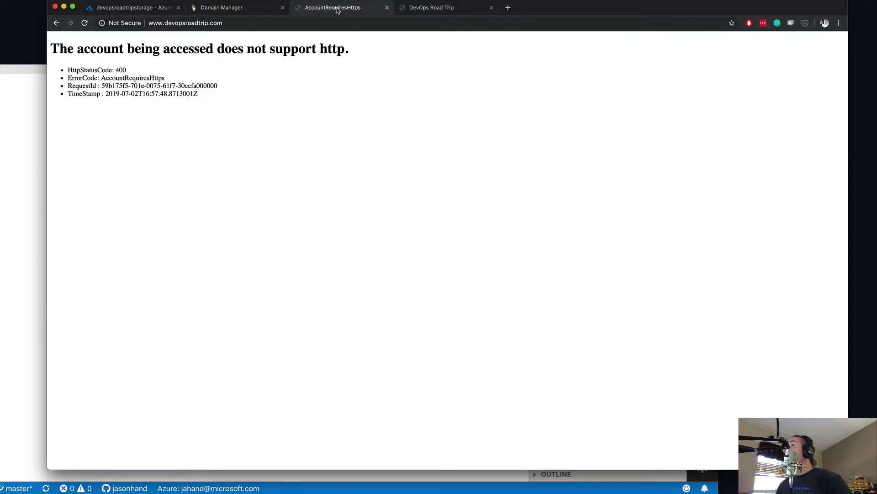
{"action": "left_click", "coordinate": [431, 8]}
{"action": "left_click", "coordinate": [231, 9]}
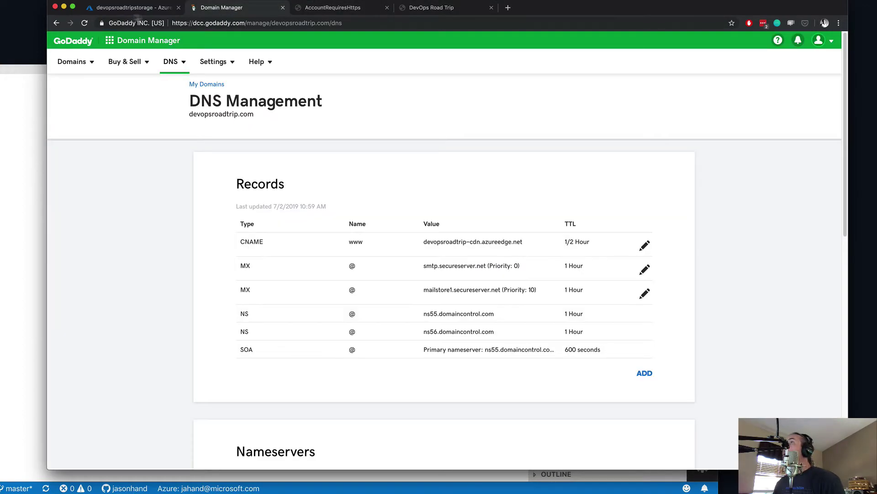
{"action": "left_click", "coordinate": [137, 9]}
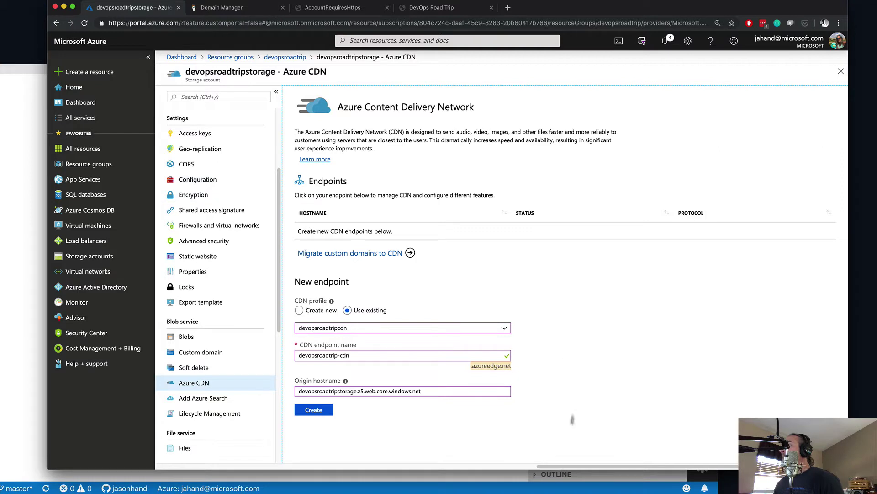
{"action": "left_click", "coordinate": [325, 413]}
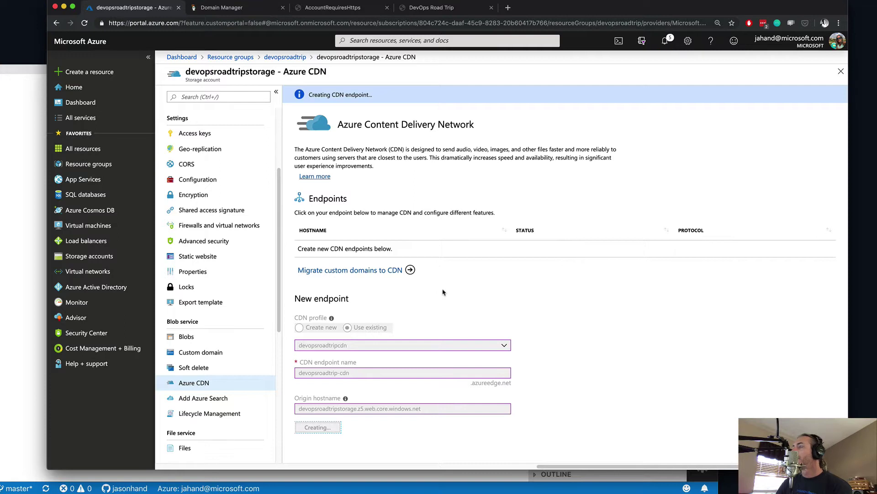
Check the portal notifications on the CDN endpoint creation, try opening the endpoint from there, and close the notifications
{"action": "left_click", "coordinate": [667, 46]}
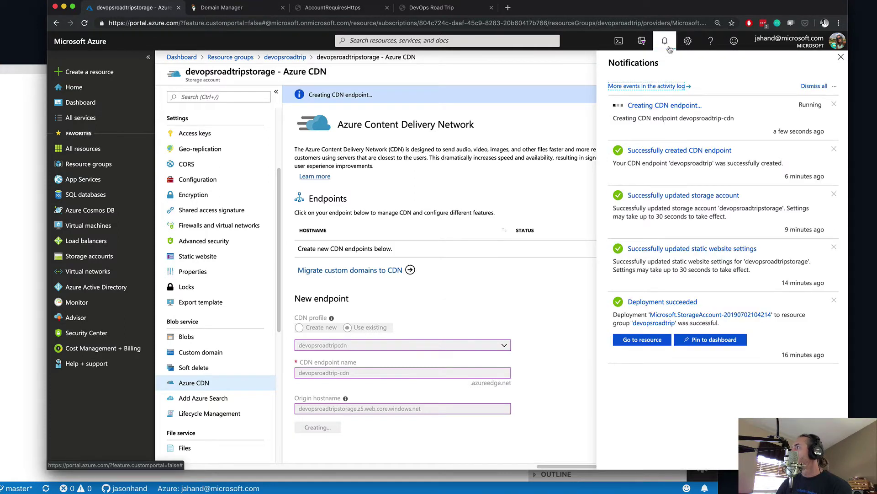
{"action": "left_click", "coordinate": [667, 151]}
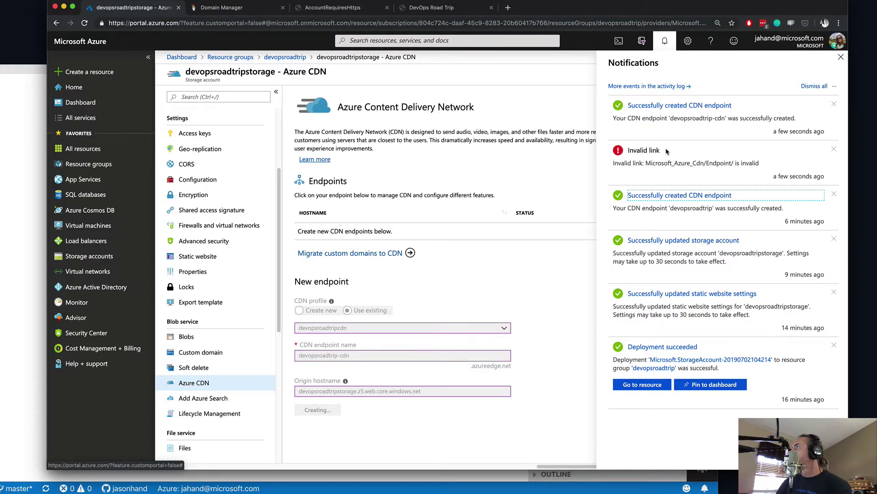
{"action": "left_click", "coordinate": [670, 196]}
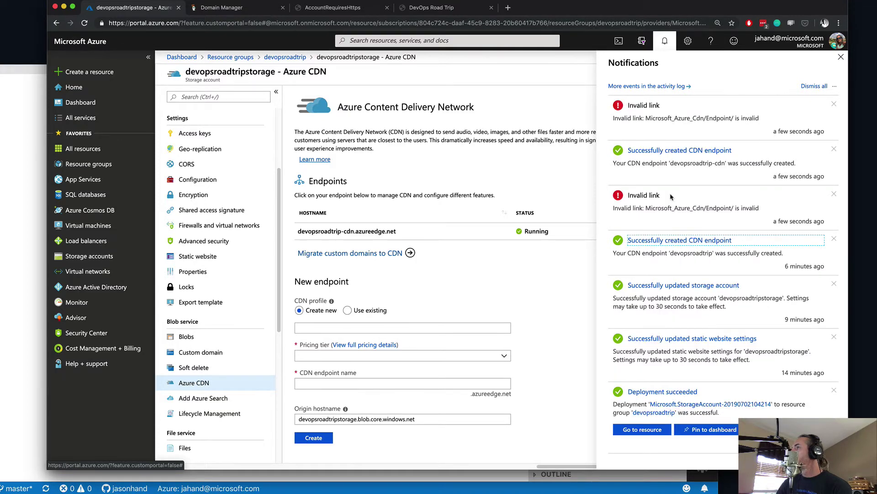
{"action": "left_click", "coordinate": [841, 56]}
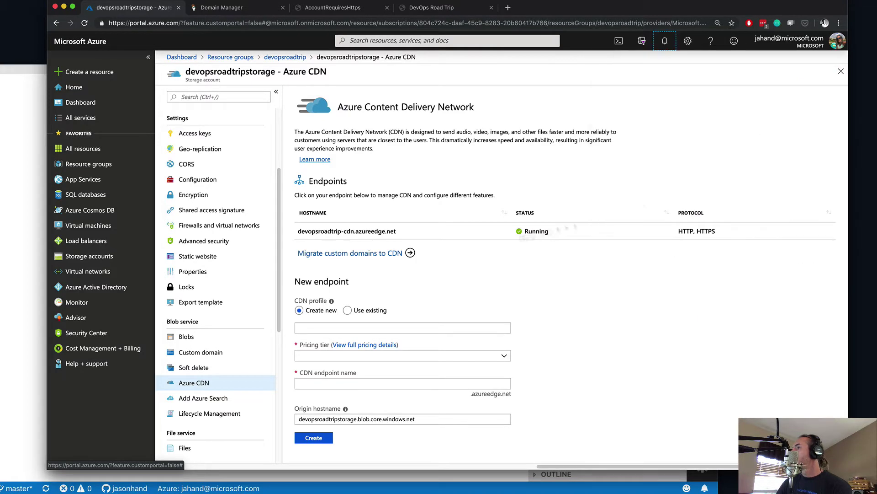
{"action": "left_click", "coordinate": [381, 232]}
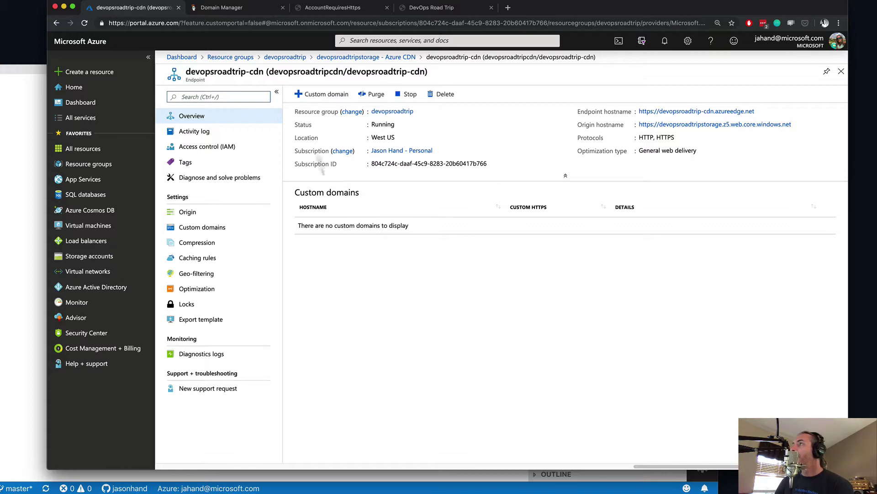
{"action": "left_click", "coordinate": [322, 94]}
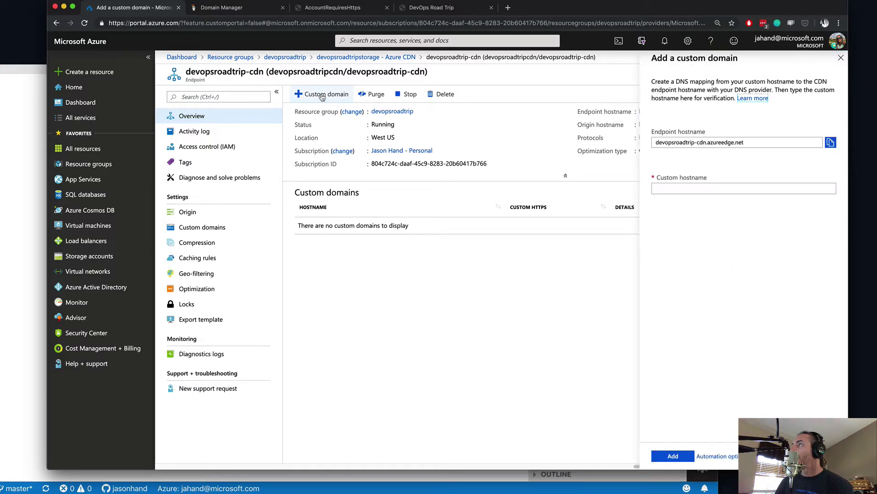
{"action": "left_click", "coordinate": [705, 190]}
{"action": "type", "text": "www."}
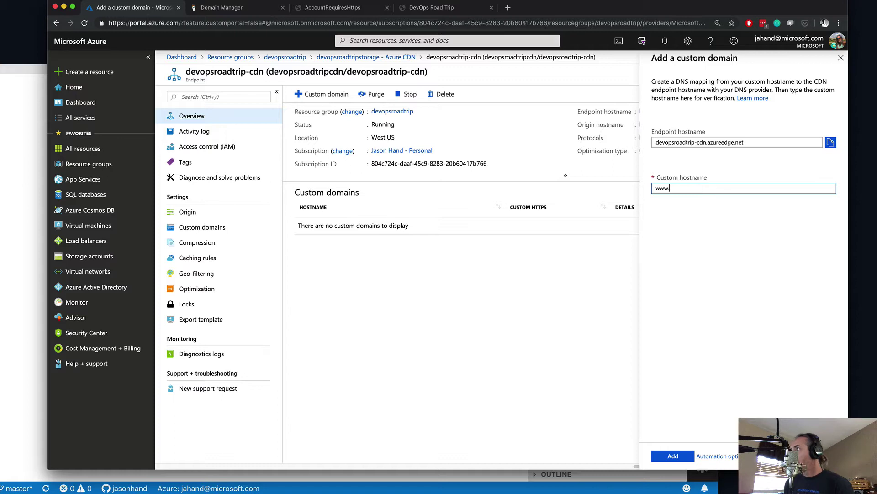
{"action": "type", "text": "devopsr"}
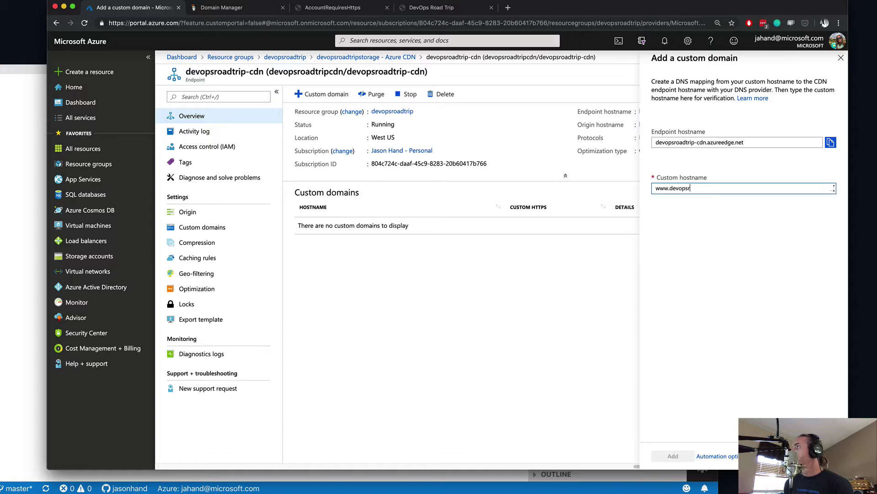
{"action": "type", "text": "oadtrip.com"}
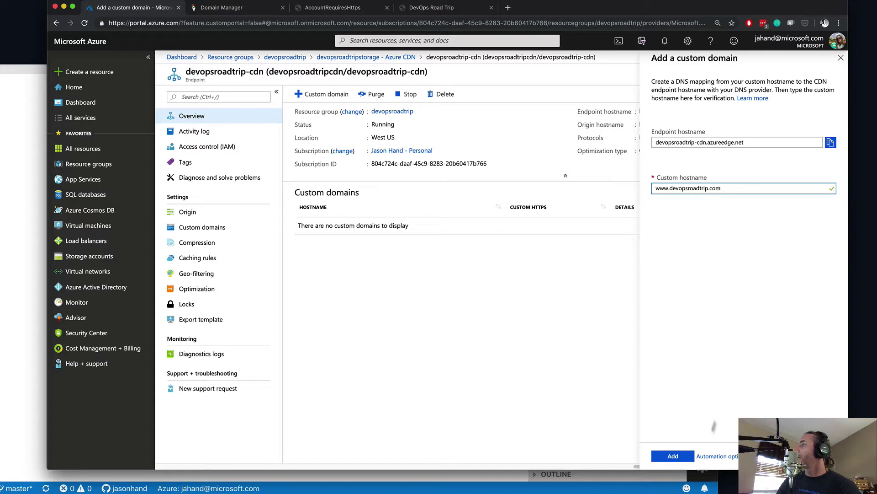
{"action": "left_click", "coordinate": [681, 455]}
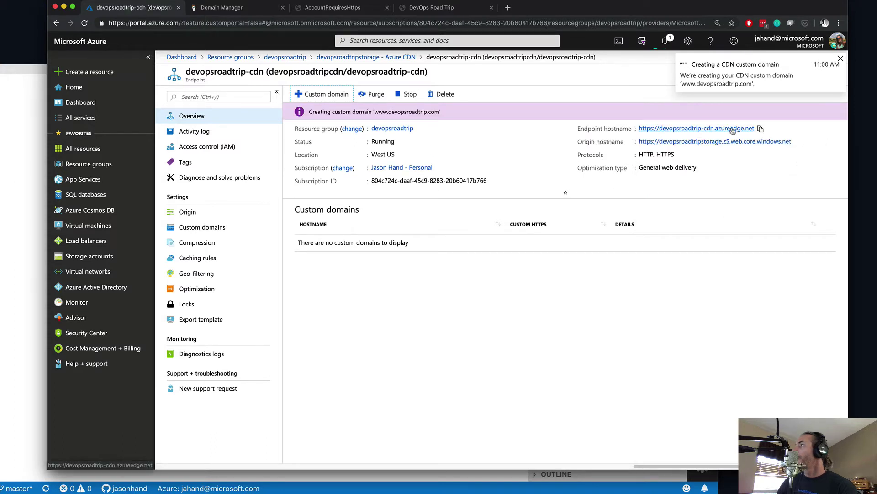
{"action": "left_click", "coordinate": [760, 128]}
{"action": "left_click", "coordinate": [352, 7]}
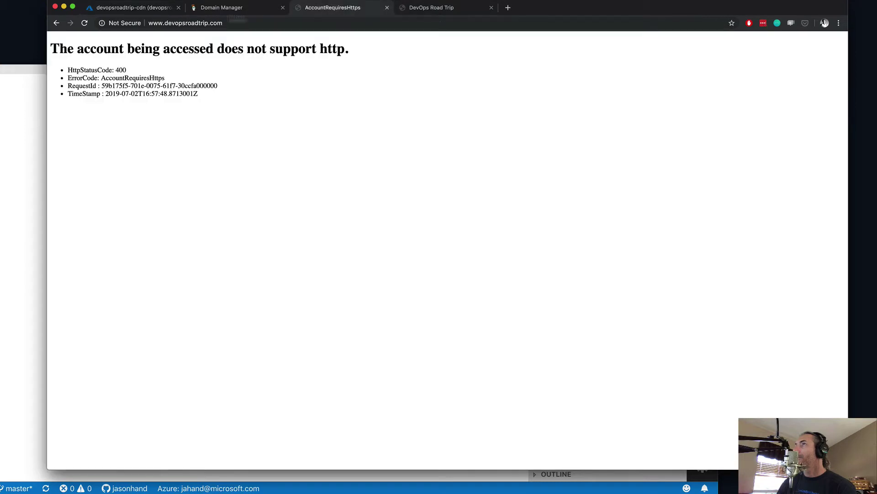
{"action": "left_click", "coordinate": [85, 23]}
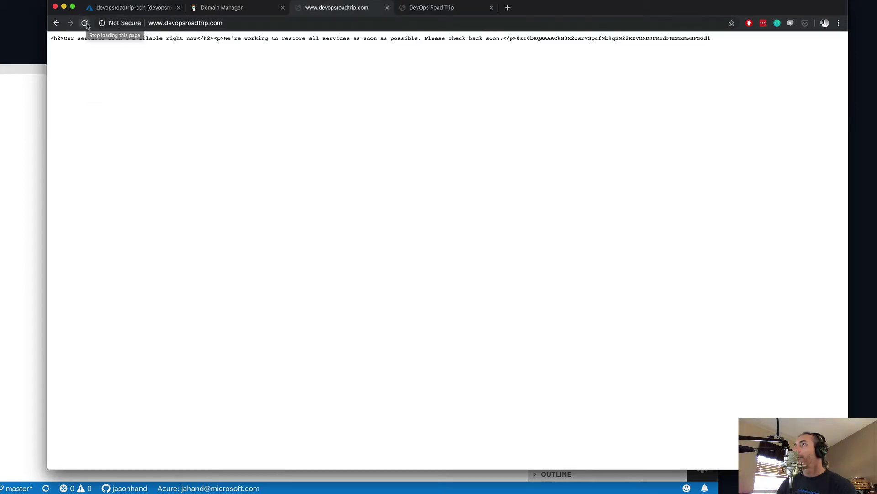
{"action": "left_click", "coordinate": [240, 10]}
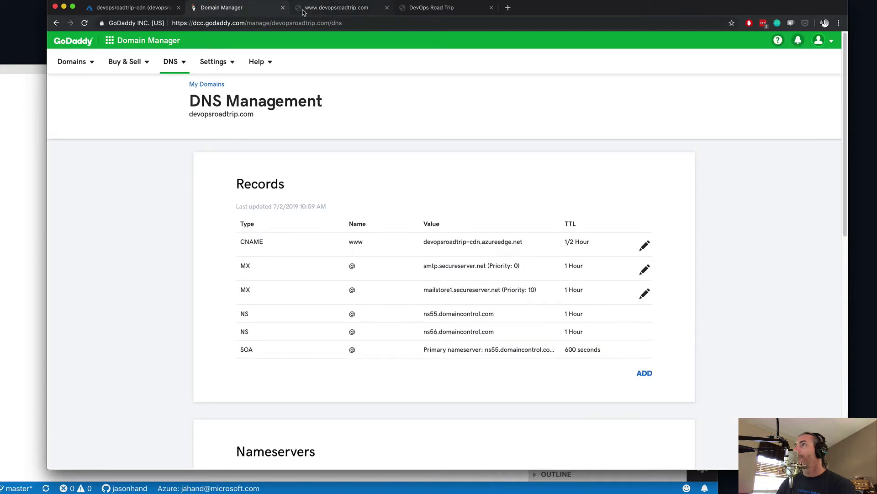
{"action": "left_click", "coordinate": [645, 246]}
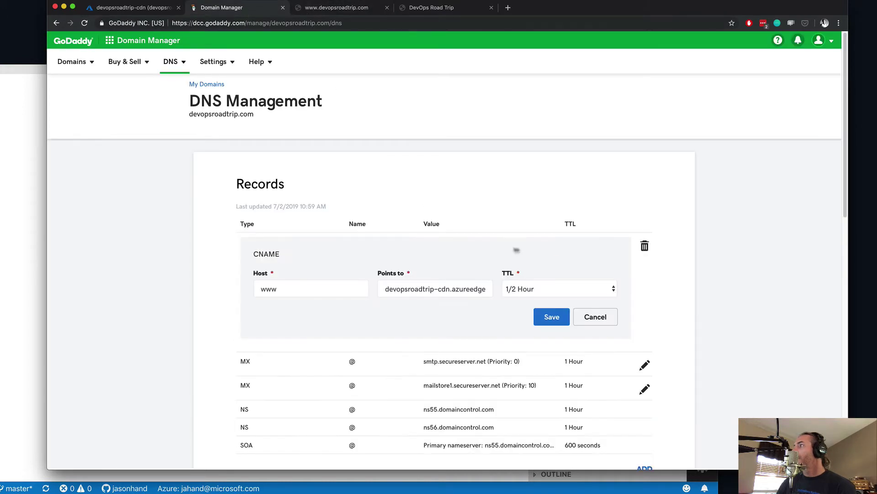
{"action": "double_click", "coordinate": [474, 288]}
{"action": "left_click", "coordinate": [474, 288]}
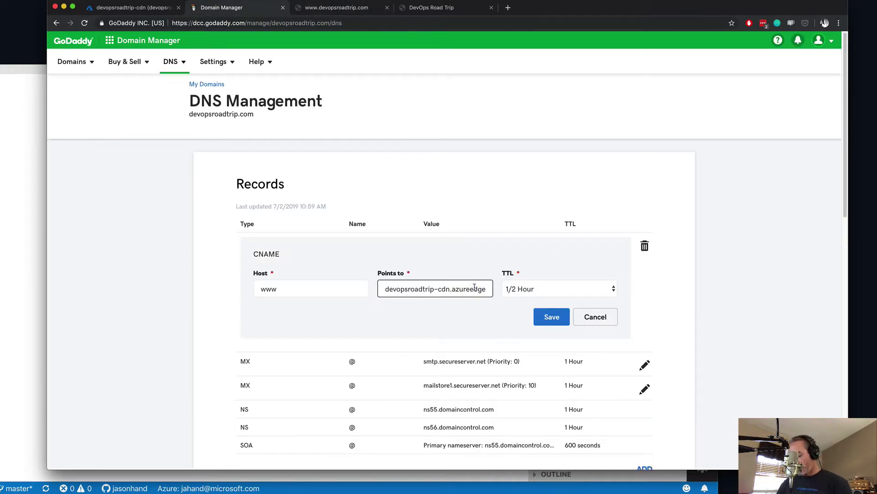
{"action": "triple_click", "coordinate": [474, 288]}
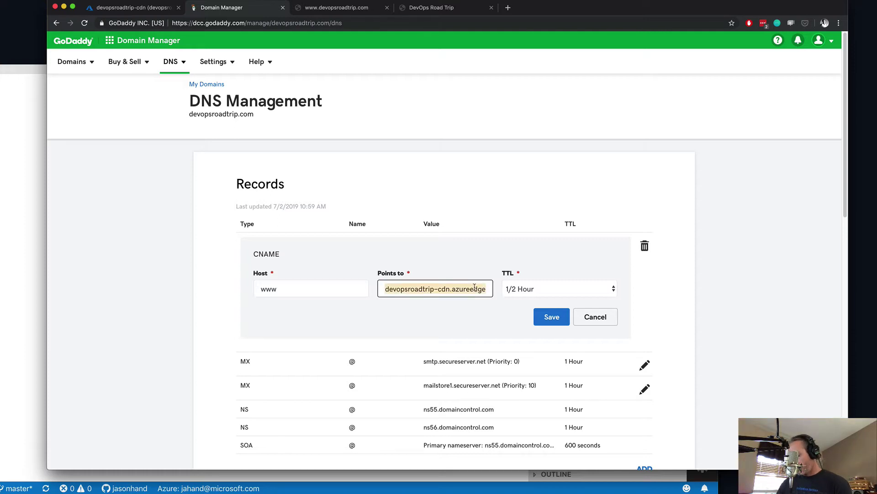
{"action": "key", "text": "super+v"}
{"action": "left_click", "coordinate": [551, 317]}
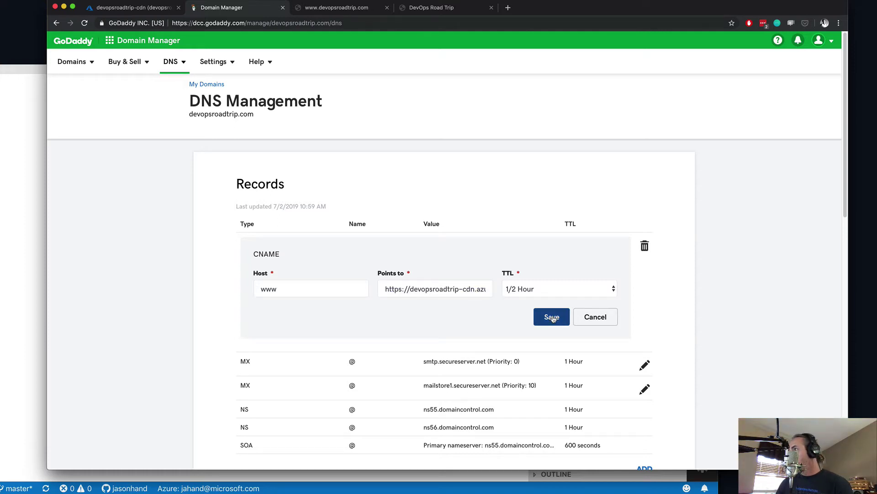
{"action": "left_click", "coordinate": [411, 289]}
{"action": "key", "text": "BackSpace"}
{"action": "key", "text": "BackSpace"}
{"action": "key", "text": "BackSpace"}
{"action": "key", "text": "BackSpace"}
{"action": "key", "text": "BackSpace"}
{"action": "key", "text": "BackSpace"}
{"action": "key", "text": "BackSpace"}
{"action": "key", "text": "BackSpace"}
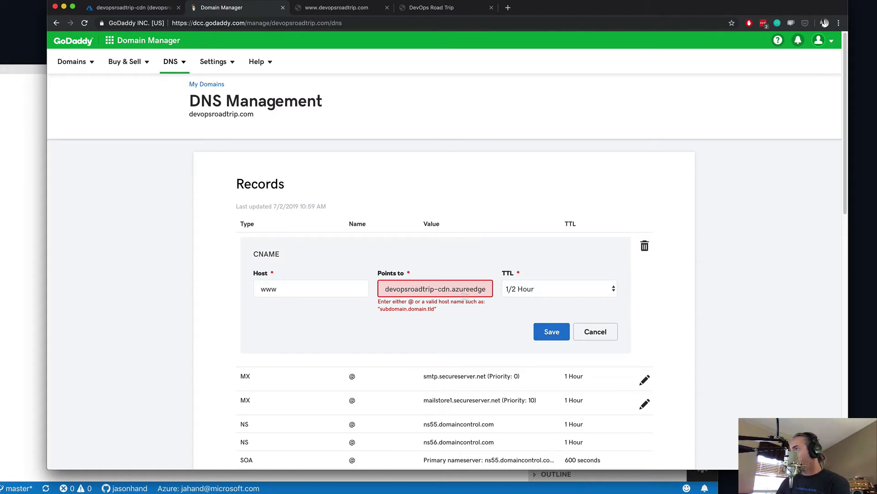
{"action": "left_click", "coordinate": [551, 332]}
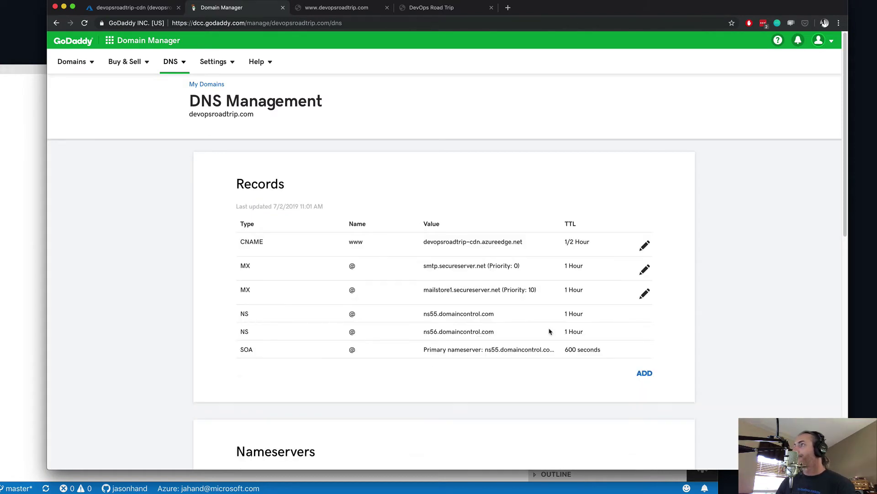
{"action": "left_click", "coordinate": [346, 8]}
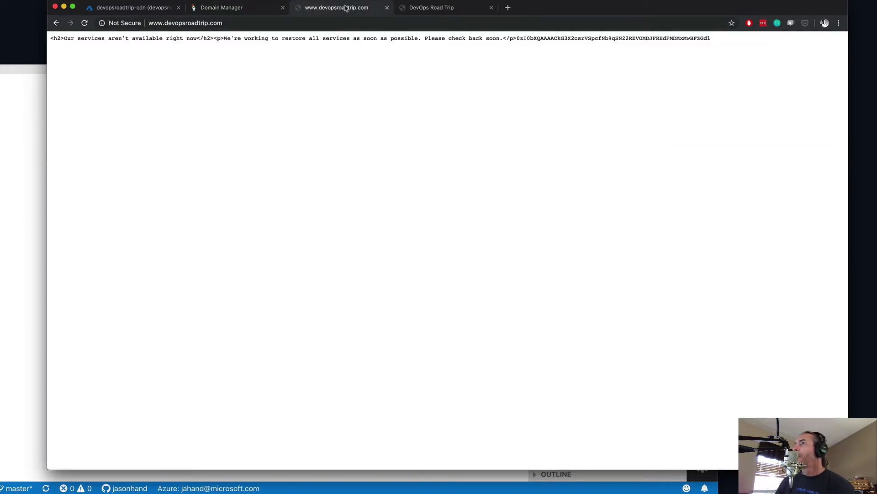
{"action": "key", "text": "super+r"}
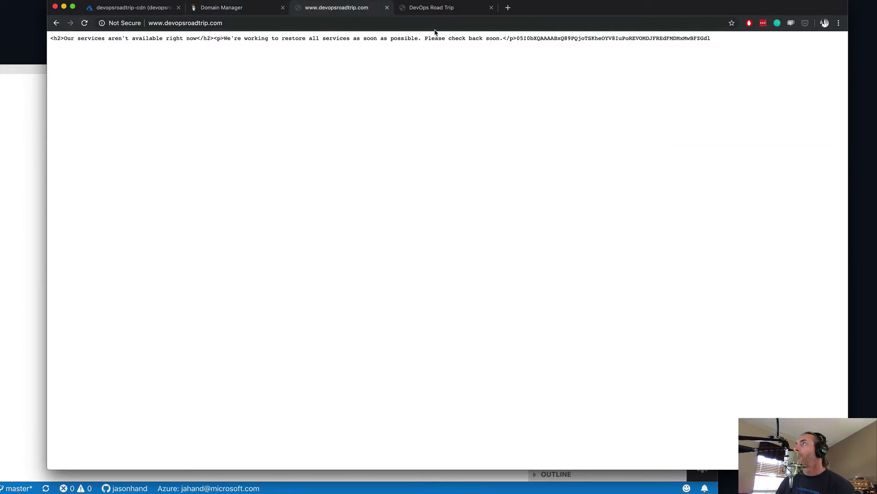
{"action": "left_click", "coordinate": [388, 8]}
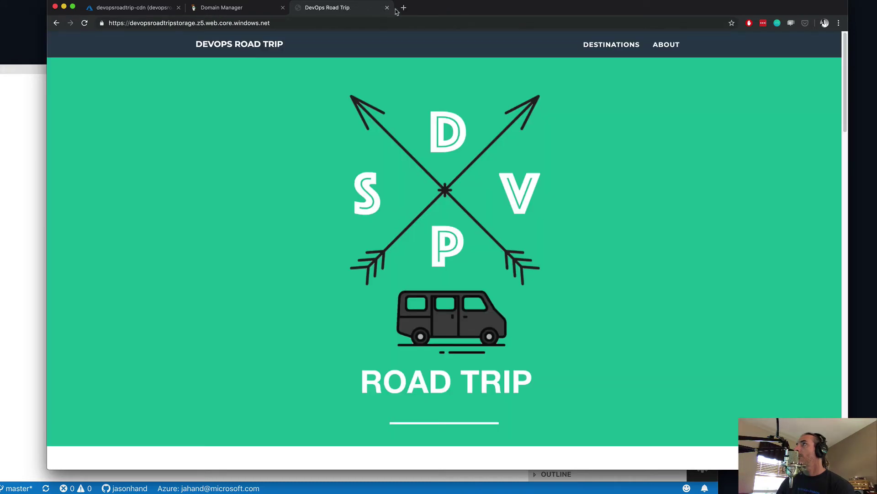
{"action": "left_click", "coordinate": [403, 8]}
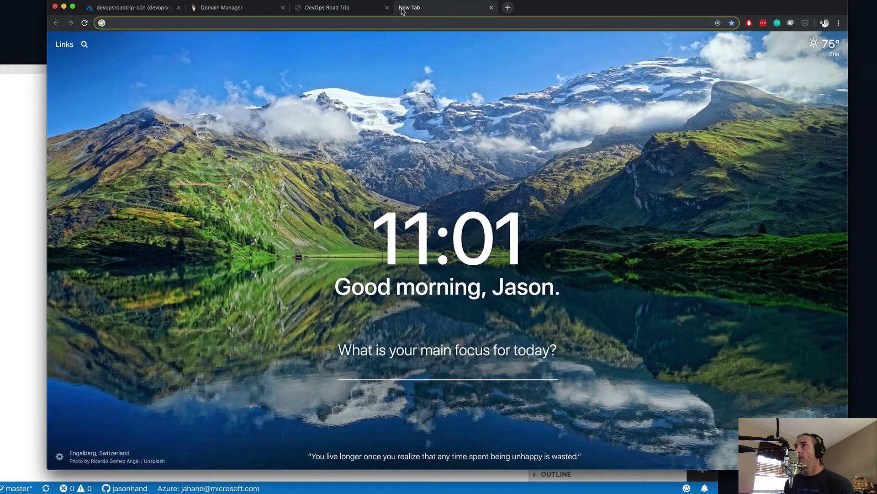
{"action": "type", "text": "www.devopsroadtrip.com"}
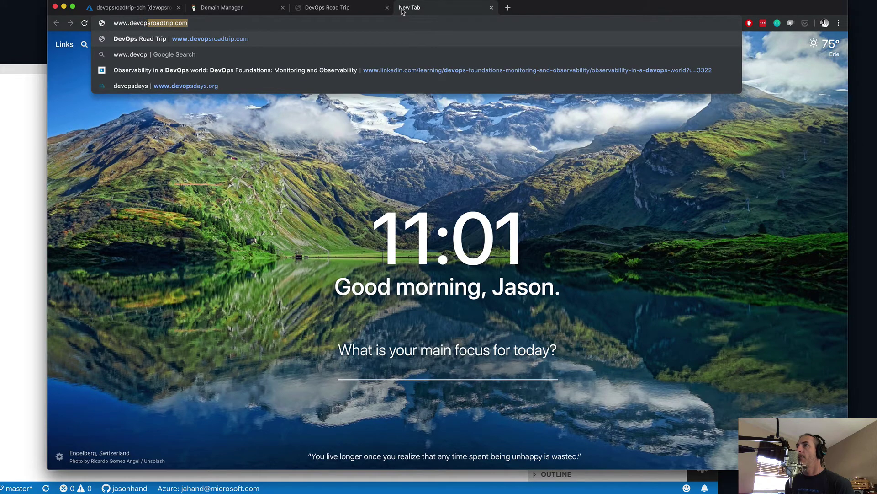
{"action": "key", "text": "Return"}
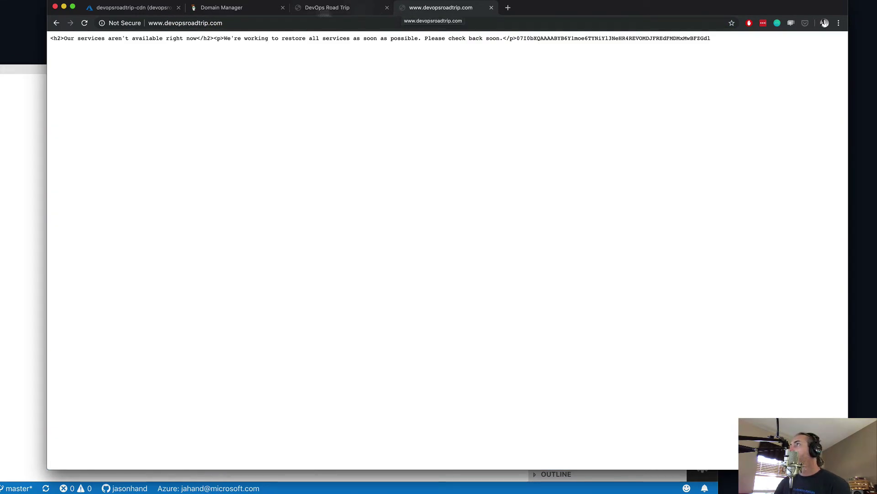
{"action": "left_click", "coordinate": [246, 9]}
{"action": "left_click", "coordinate": [139, 13]}
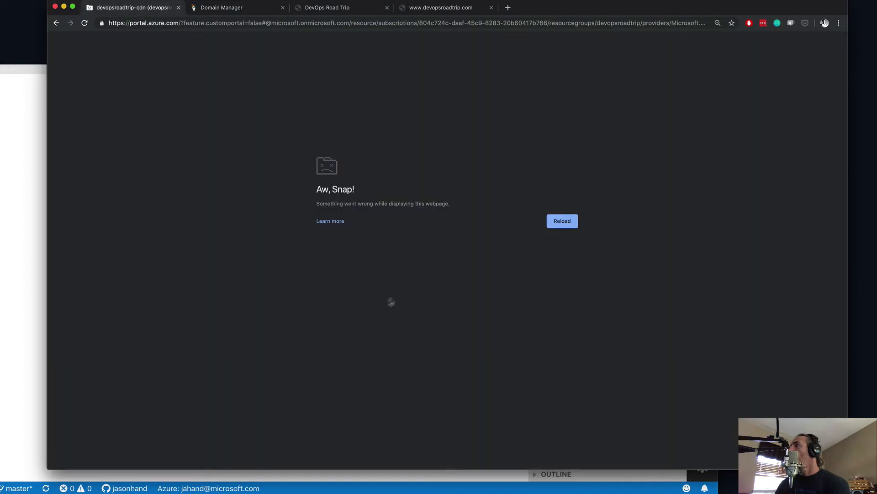
{"action": "left_click", "coordinate": [564, 221]}
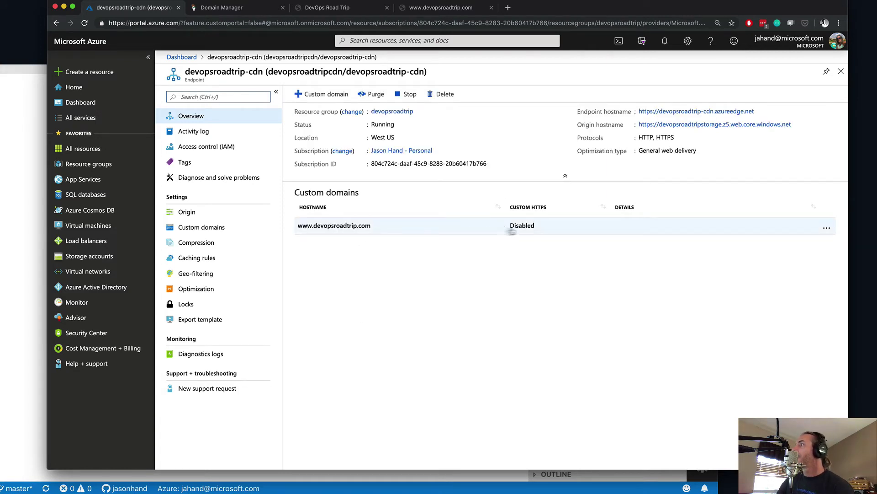
{"action": "left_click", "coordinate": [383, 228]}
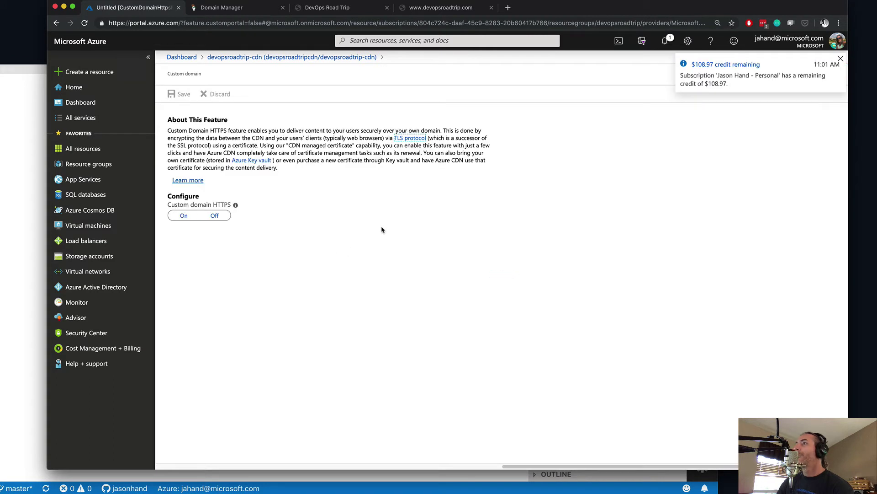
{"action": "left_click", "coordinate": [184, 215]}
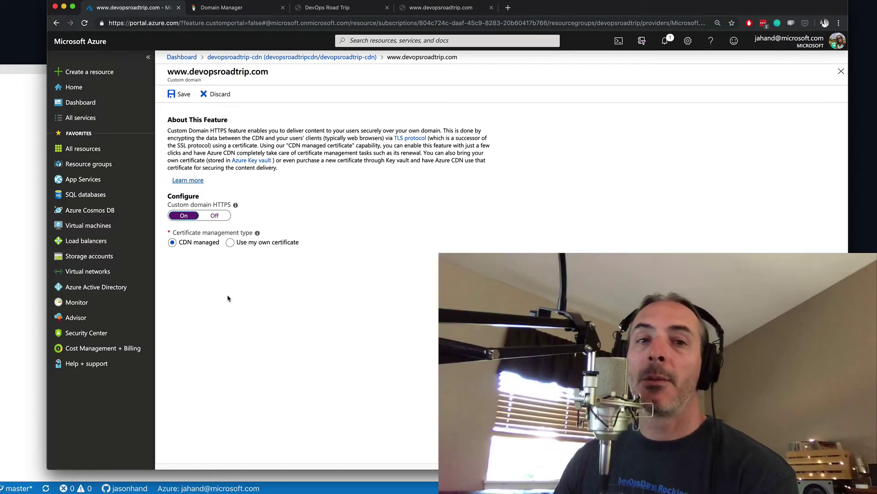
{"action": "left_click", "coordinate": [345, 8]}
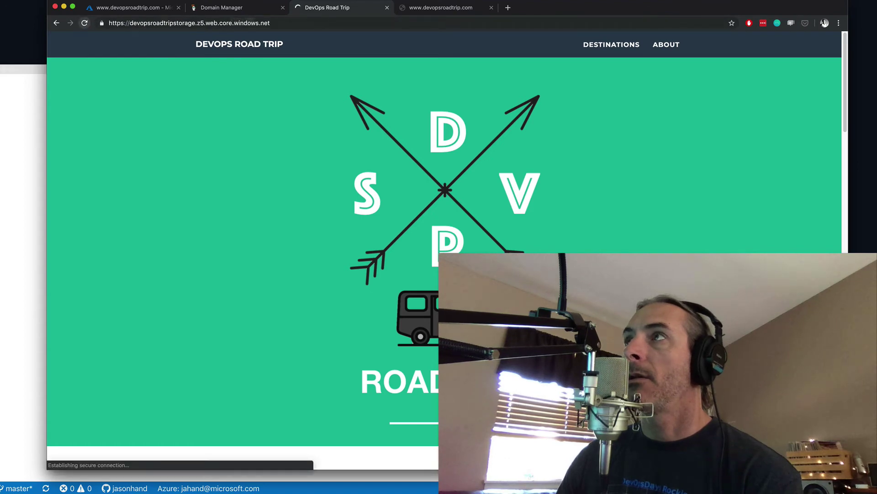
{"action": "left_click", "coordinate": [447, 9]}
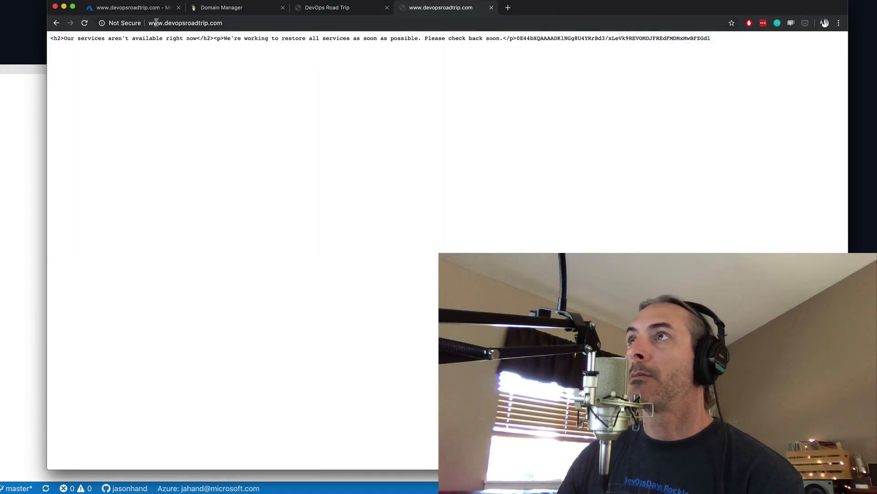
{"action": "left_click", "coordinate": [210, 10]}
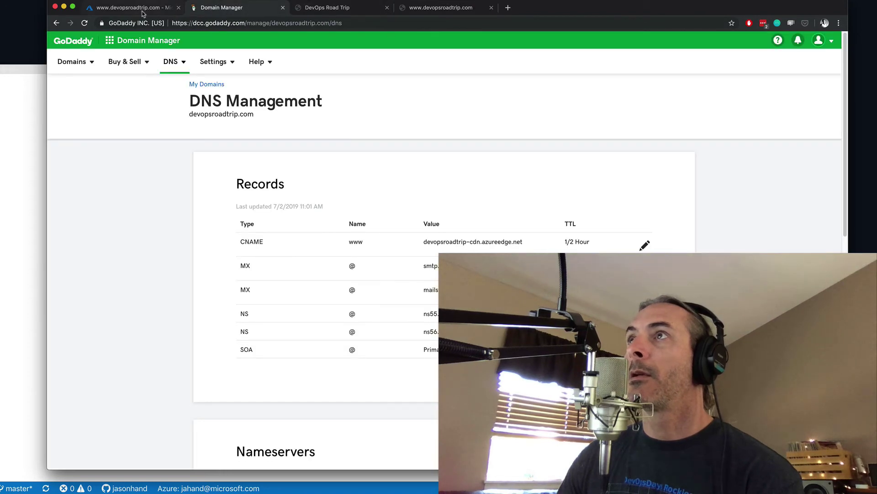
{"action": "left_click", "coordinate": [140, 11]}
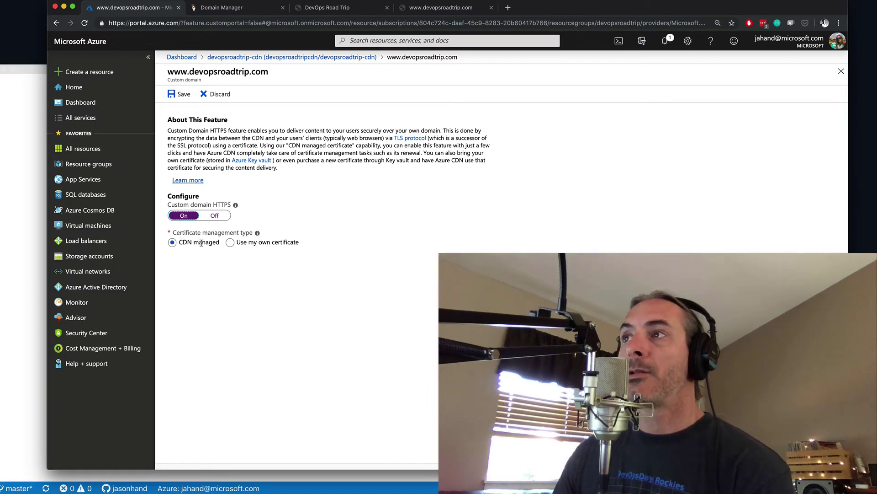
{"action": "left_click", "coordinate": [179, 94]}
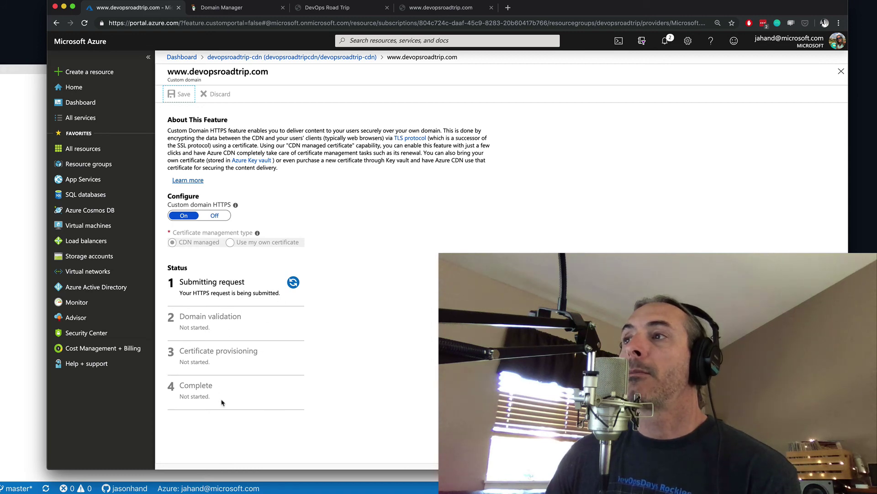
{"action": "left_click", "coordinate": [437, 10]}
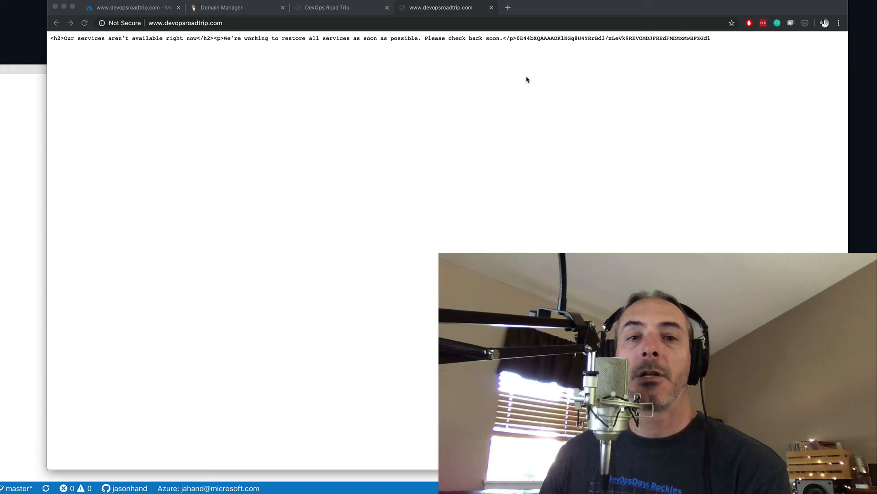
{"action": "left_click", "coordinate": [724, 0]}
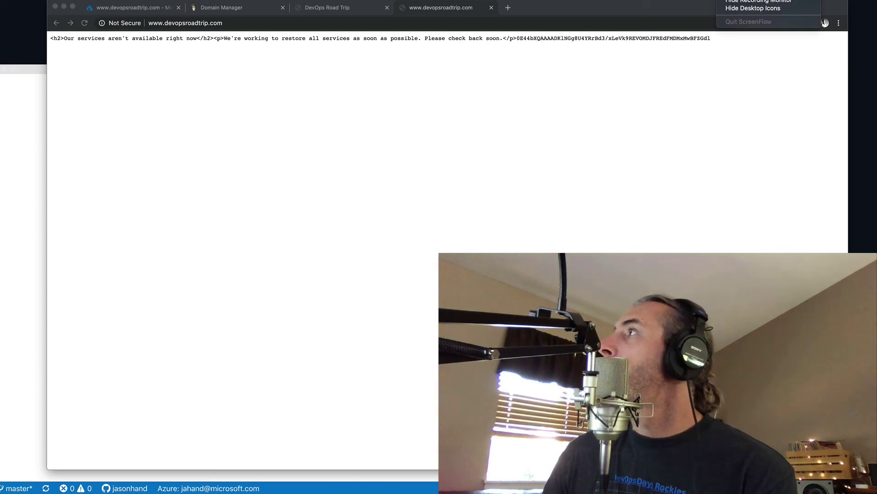